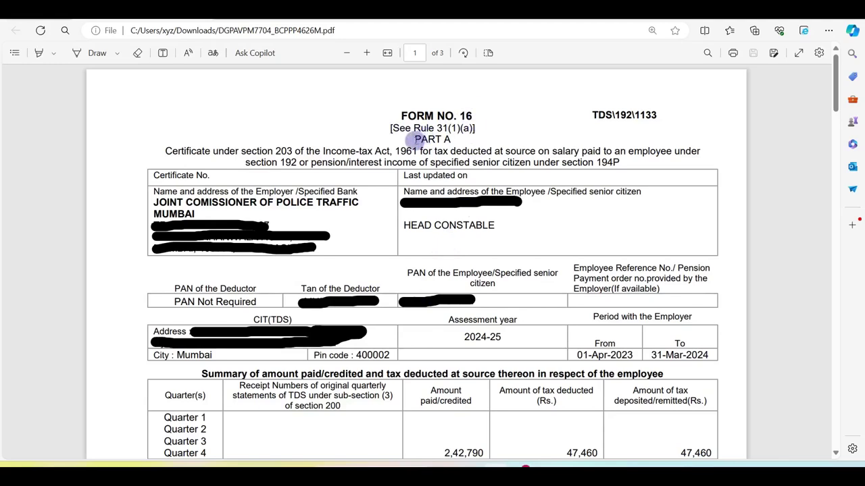
Step: Review Part A of the Form 16 PDF: employer and employee details, assessment year, quarterly tax summary, deposit details and verification
scroll(450, 283, "down", 10)
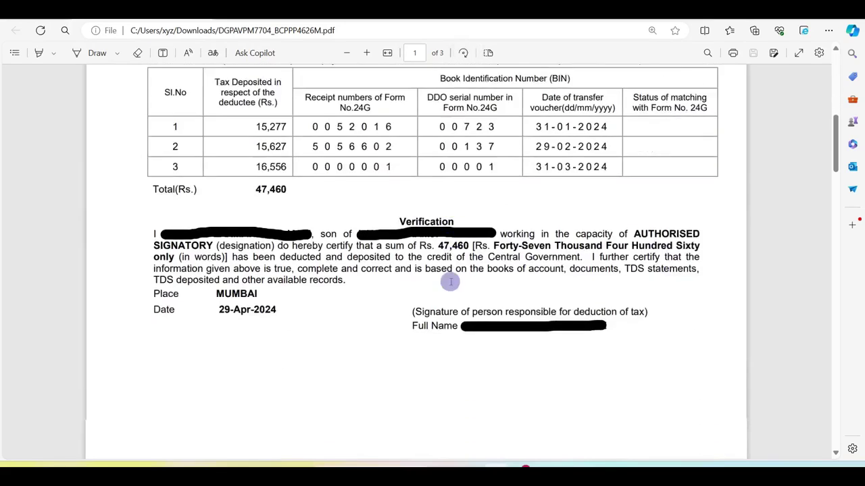
scroll(373, 178, "up", 12)
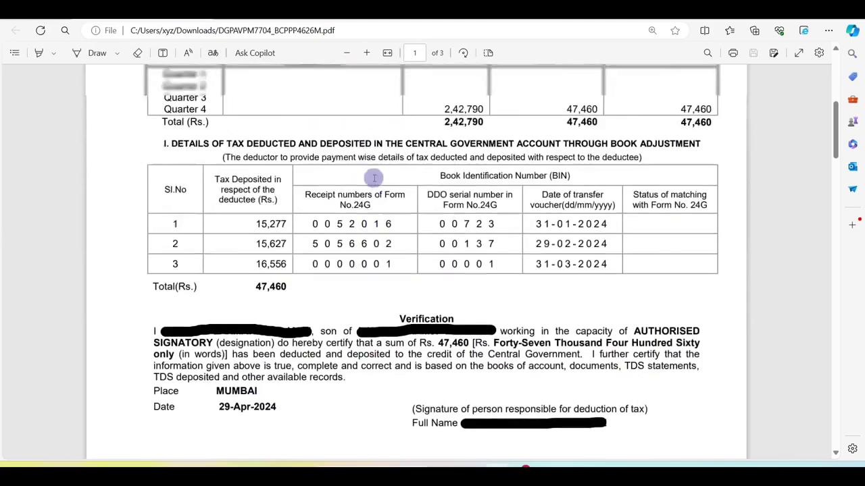
scroll(373, 178, "up", 1)
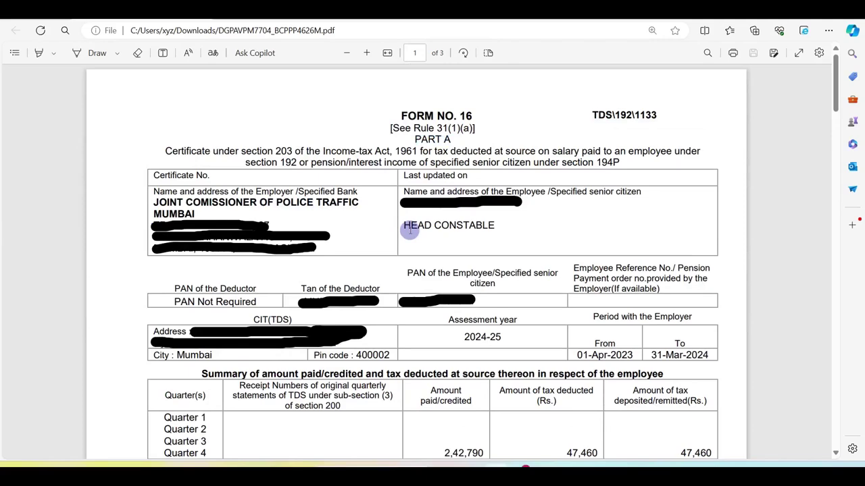
scroll(410, 231, "down", 3)
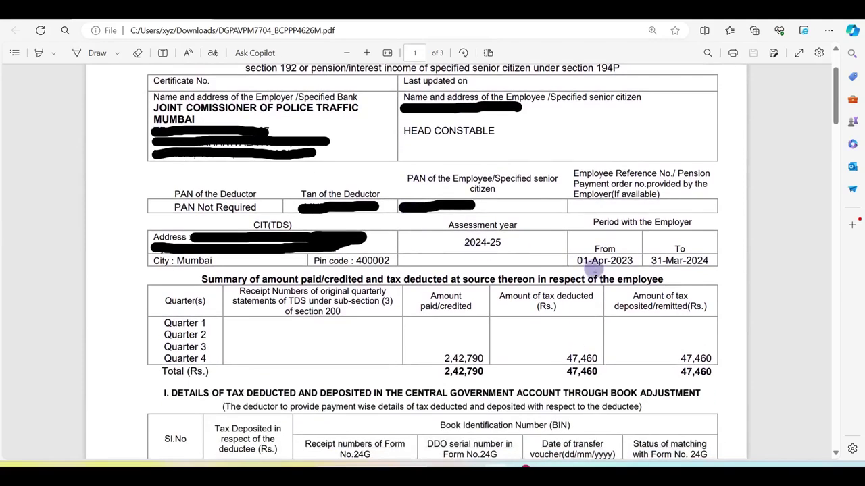
scroll(608, 271, "down", 3)
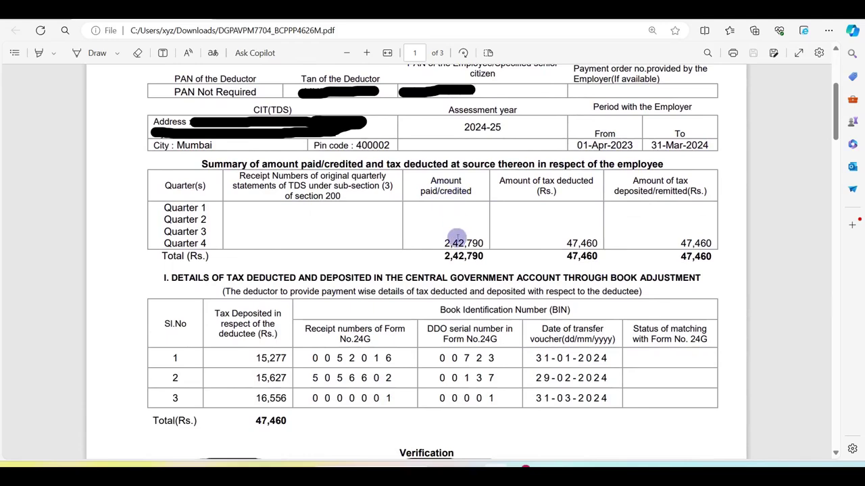
scroll(456, 238, "down", 4)
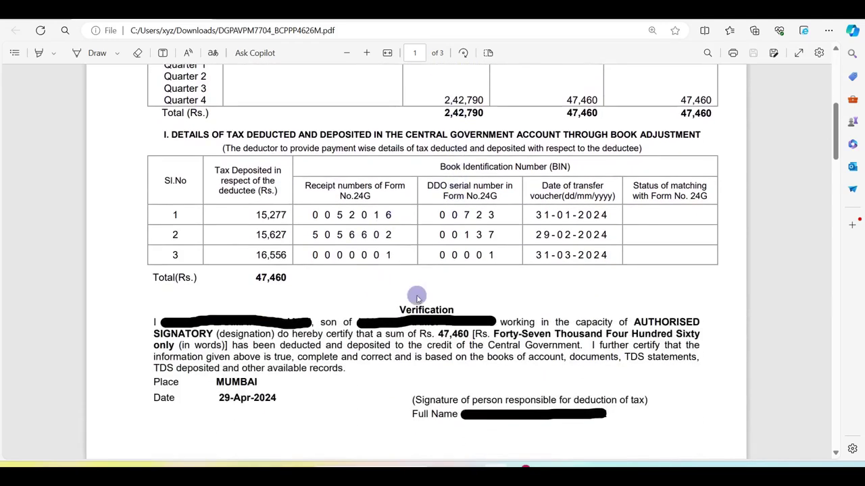
Step: Examine Part B of the Form 16, covering gross salary, section 10 exemptions, section 16 and Chapter VI-A deductions, and the final tax computation
scroll(417, 297, "down", 15)
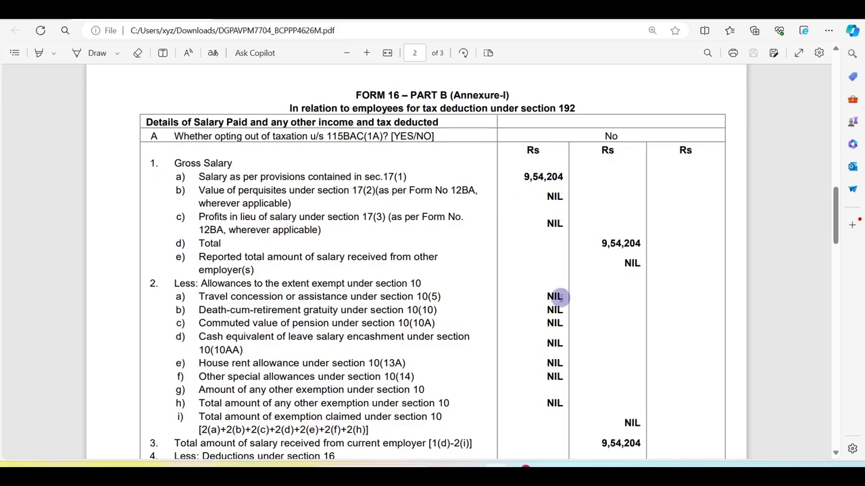
scroll(554, 297, "down", 3)
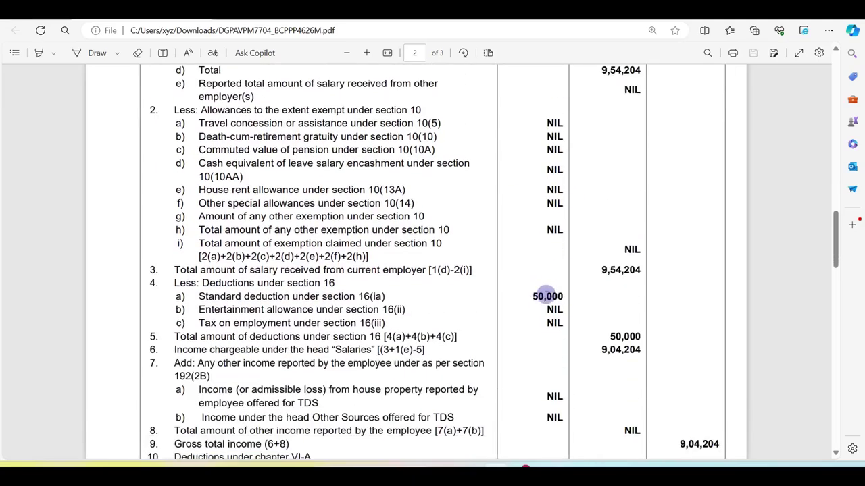
scroll(533, 295, "down", 10)
scroll(546, 294, "down", 3)
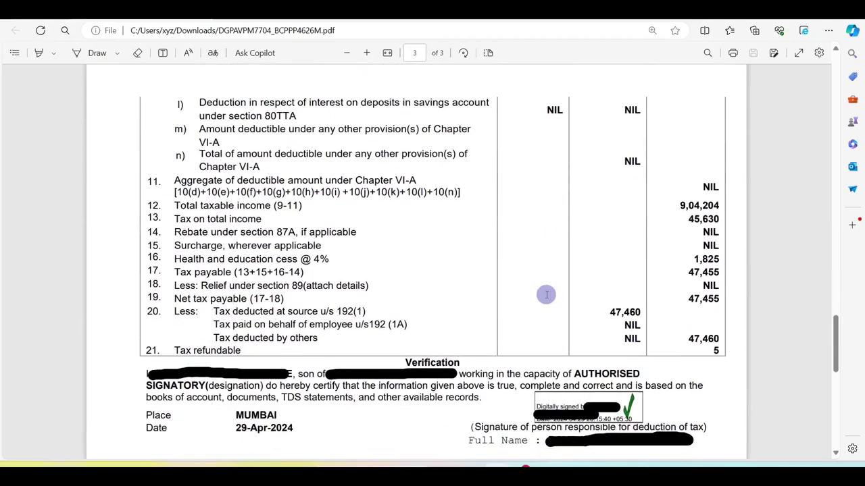
scroll(546, 295, "up", 13)
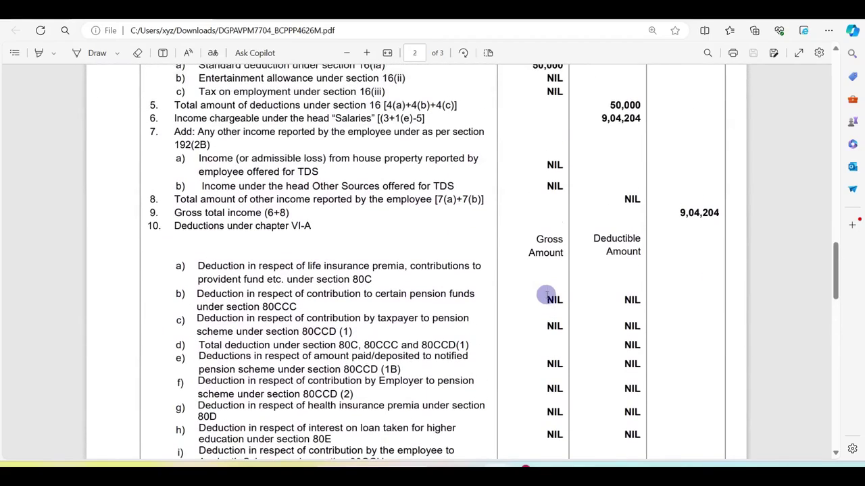
scroll(546, 295, "up", 5)
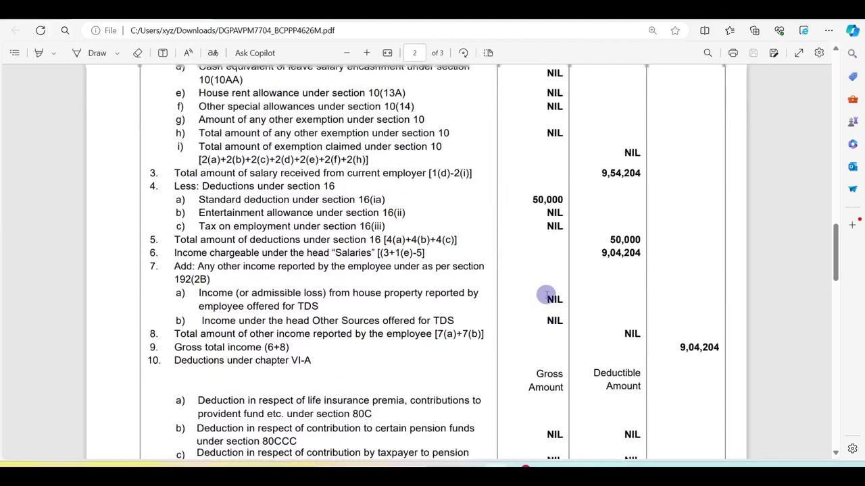
scroll(546, 294, "up", 2)
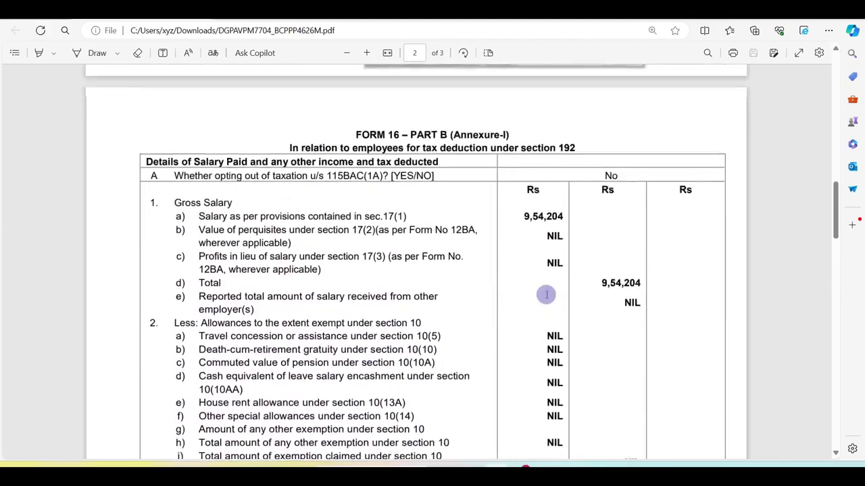
scroll(546, 294, "down", 1)
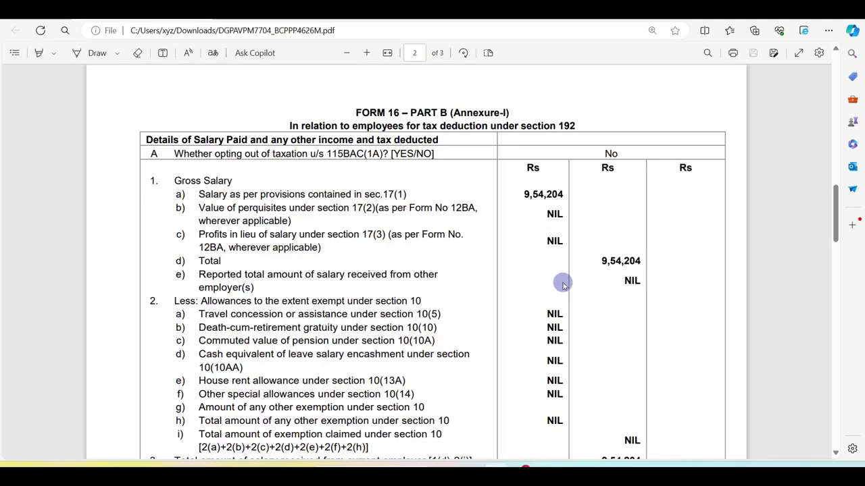
scroll(560, 279, "down", 8)
scroll(564, 284, "down", 10)
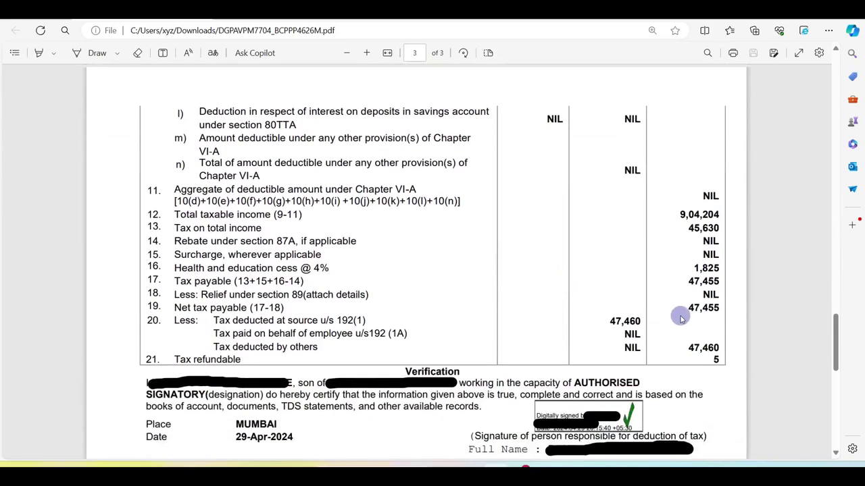
scroll(565, 266, "up", 8)
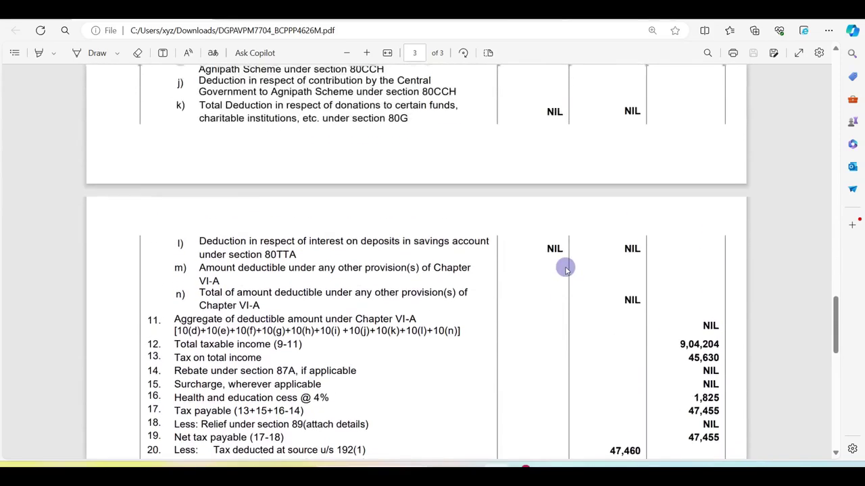
scroll(566, 268, "up", 6)
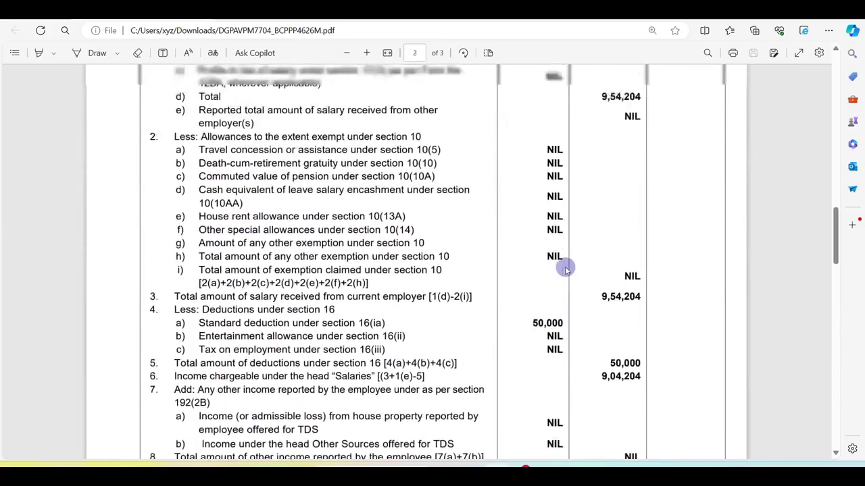
scroll(566, 269, "up", 2)
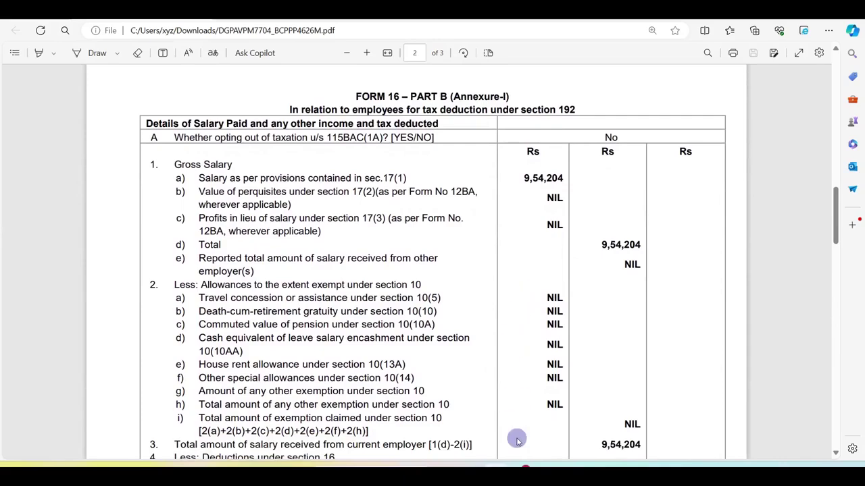
Step: Switch to the Income Tax e-Filing portal in Chrome and open the Income Tax Calculator from its quick links
left_click(518, 464)
key("Tab")
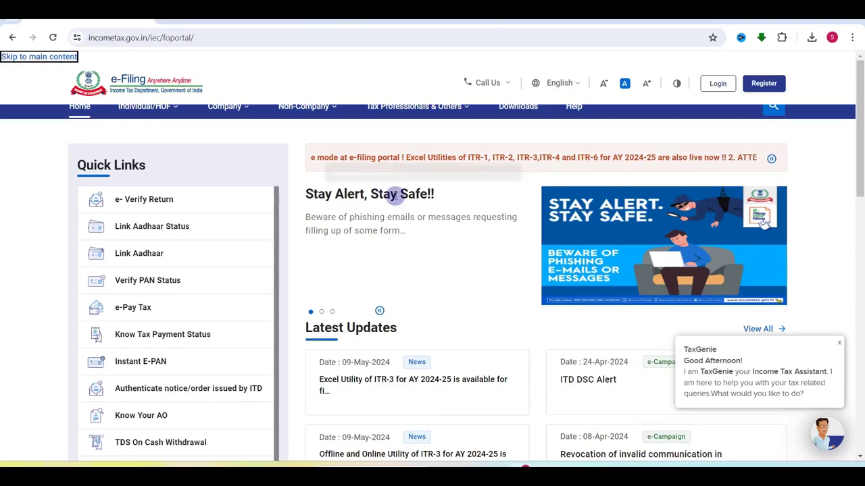
left_click(157, 61)
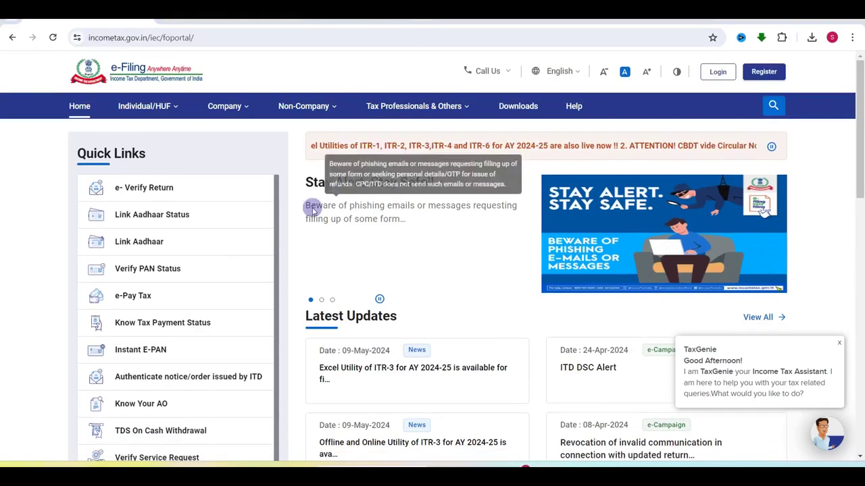
key("Tab")
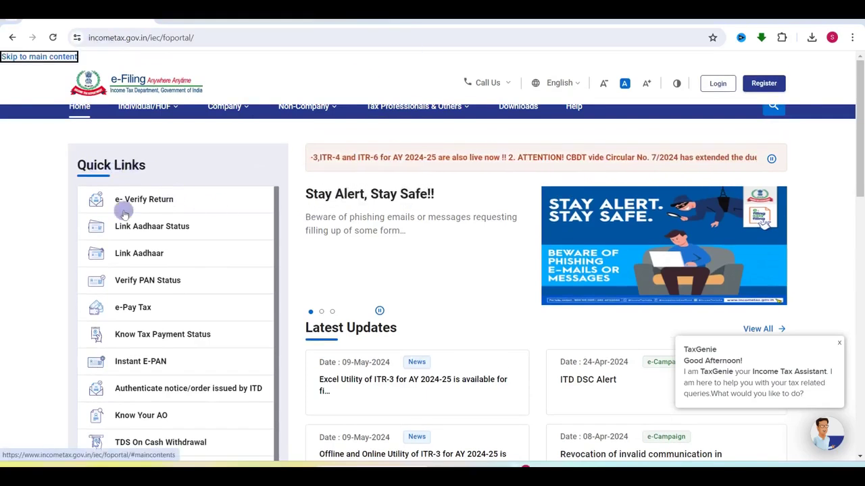
scroll(155, 341, "down", 3)
scroll(156, 346, "down", 3)
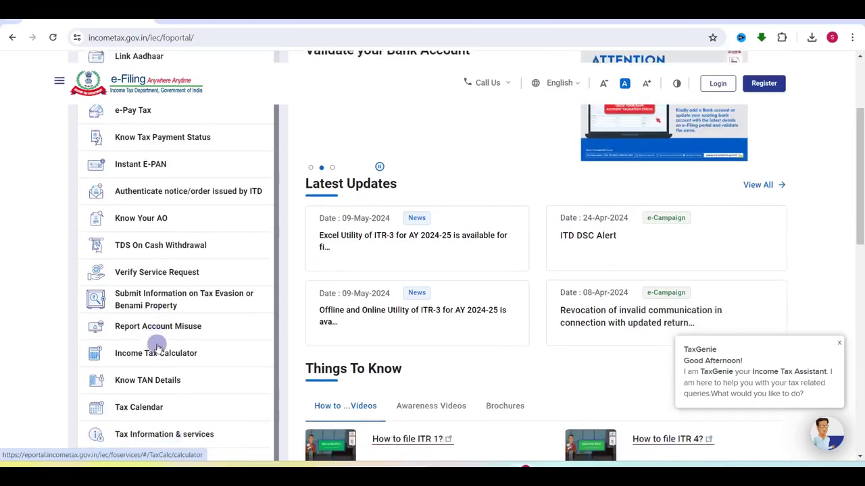
left_click(169, 341)
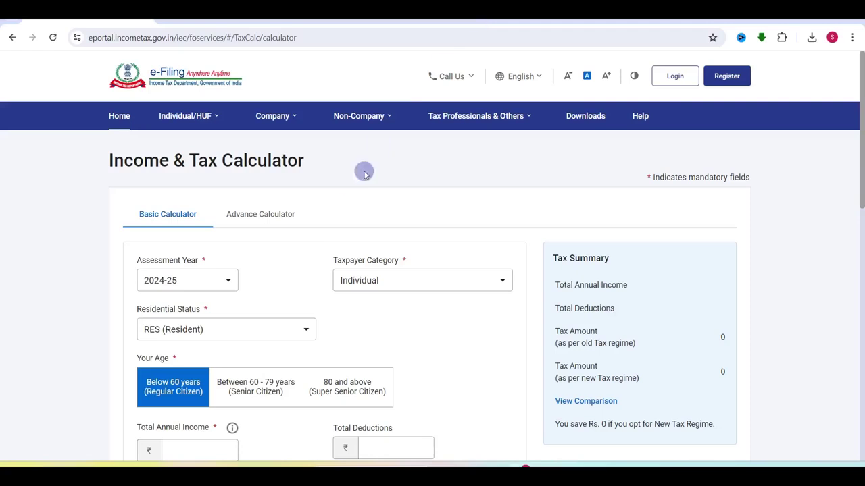
Step: Check the basic calculator's guidance on what amount to enter as Total Annual Income
scroll(318, 232, "down", 2)
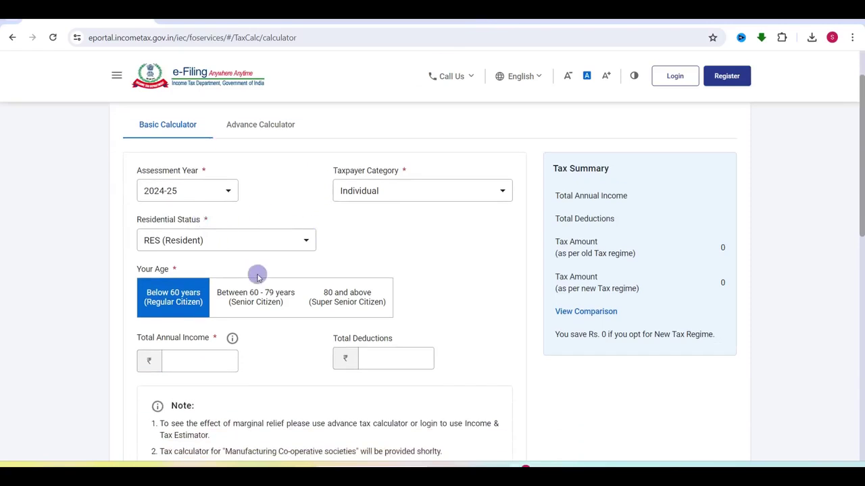
scroll(257, 275, "down", 1)
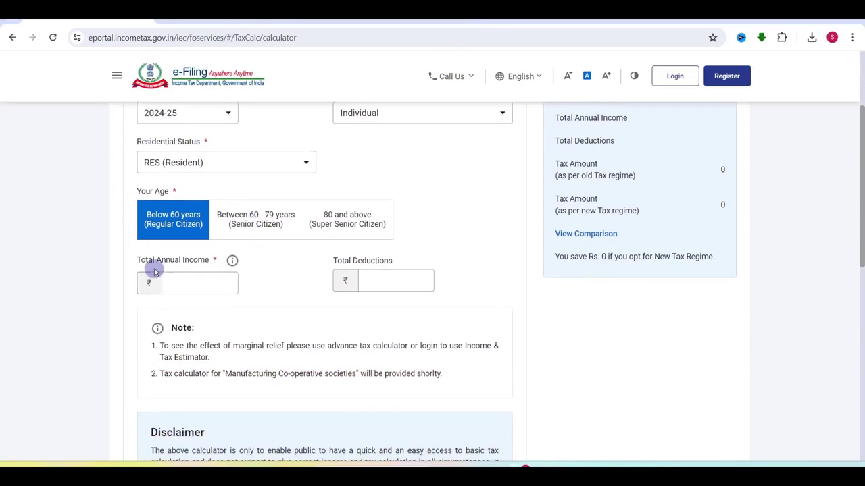
mouse_move(231, 264)
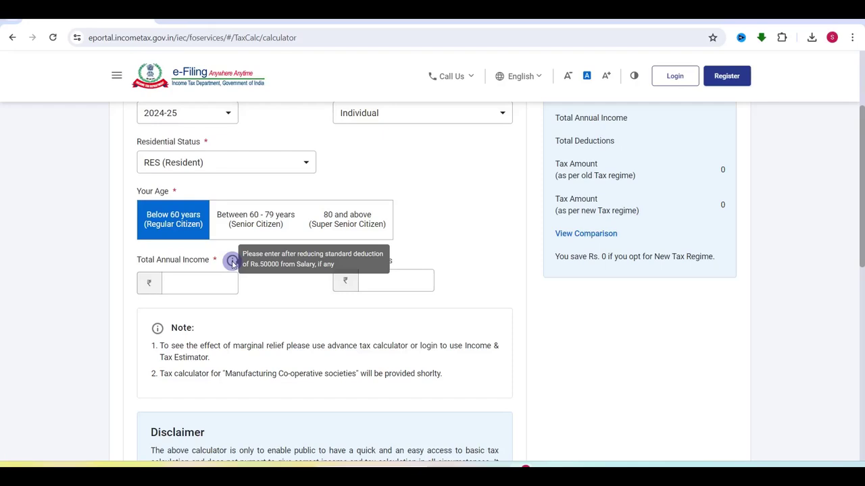
left_click(205, 281)
Step: Switch to the Form 16 PDF in Edge and look up the standard deduction and the income chargeable under Salaries in Part B
key("alt+Tab")
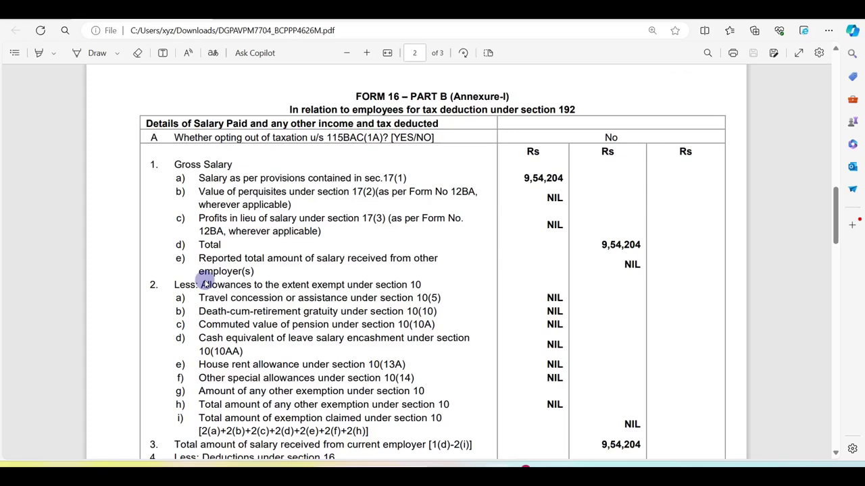
scroll(375, 284, "down", 2)
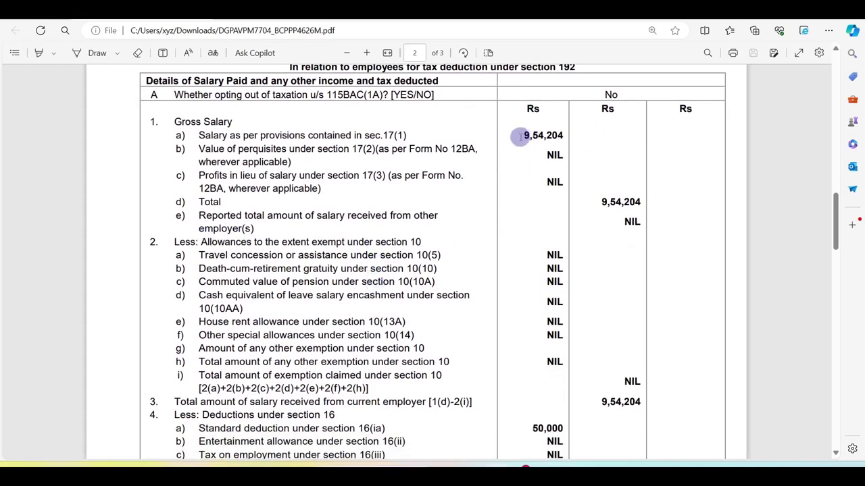
scroll(571, 226, "down", 4)
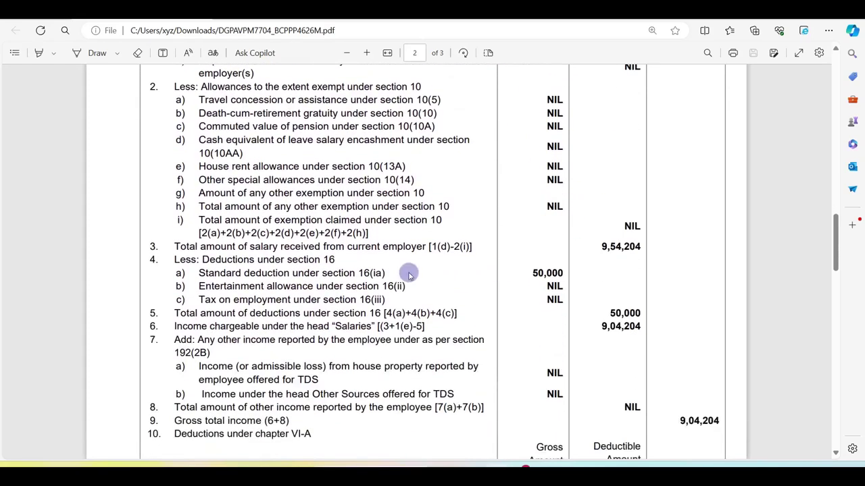
left_click_drag(531, 273, 561, 273)
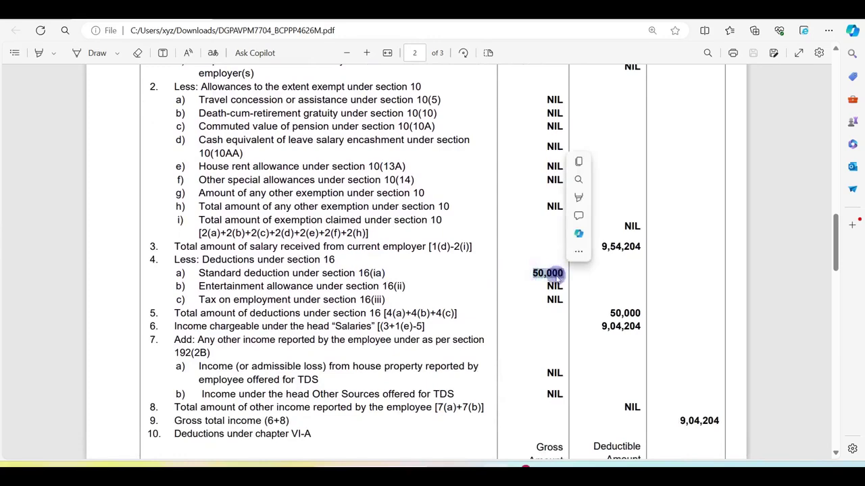
scroll(621, 292, "down", 1)
left_click(624, 289)
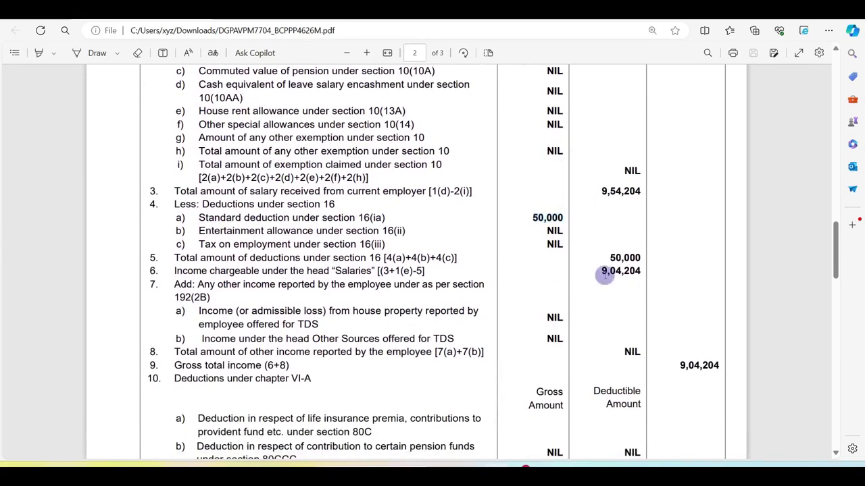
left_click_drag(602, 272, 641, 271)
Step: Return to the tax calculator in Chrome, set Total Annual Income to 904204, and check the old and new regime tax amounts
key("alt+Tab")
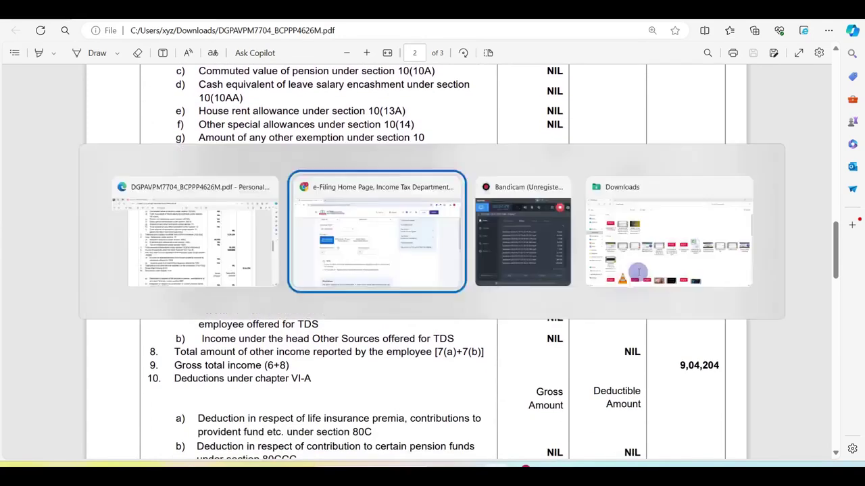
left_click(209, 286)
type("604204")
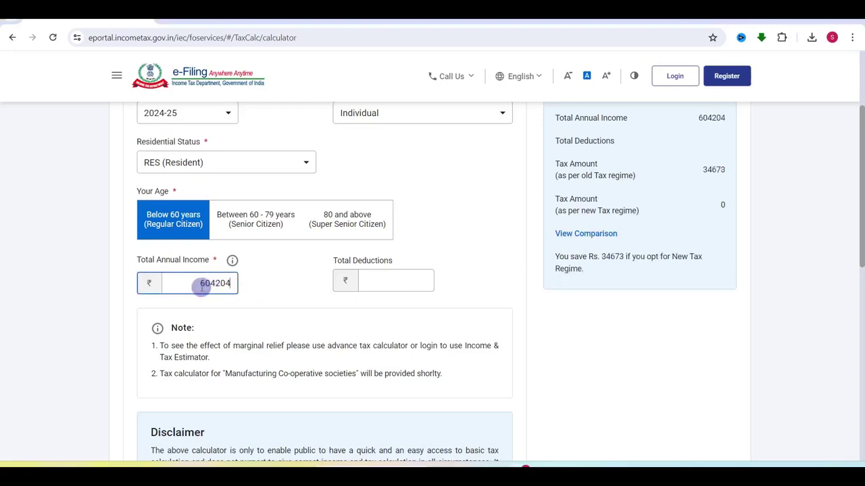
key("BackSpace")
type("9")
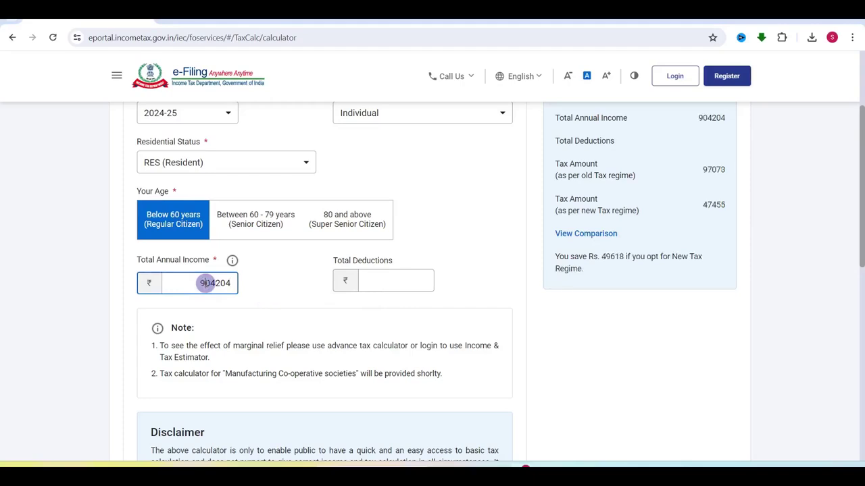
left_click(269, 328)
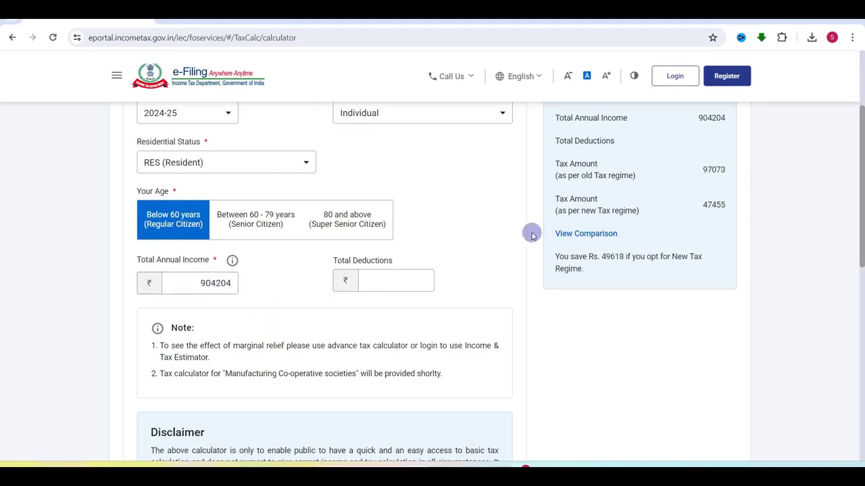
scroll(532, 234, "up", 2)
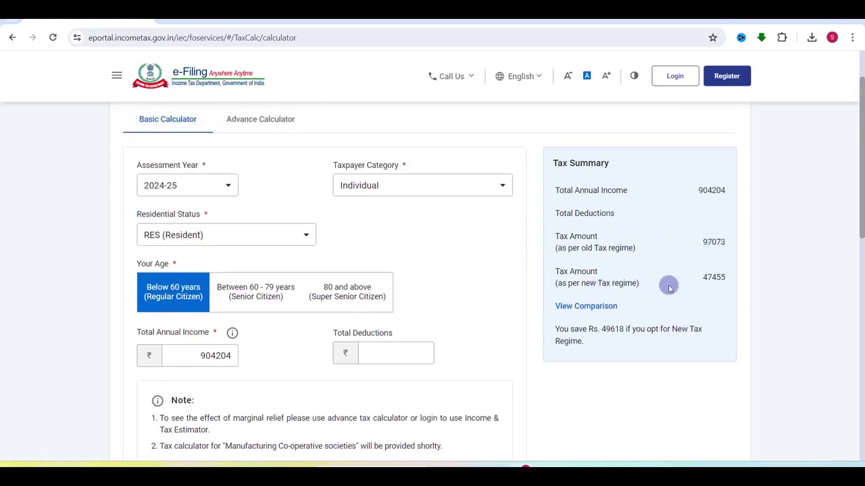
Step: Compare the calculator's new regime tax amount with the net tax payable in the Form 16 PDF in Edge
left_click_drag(704, 278, 724, 279)
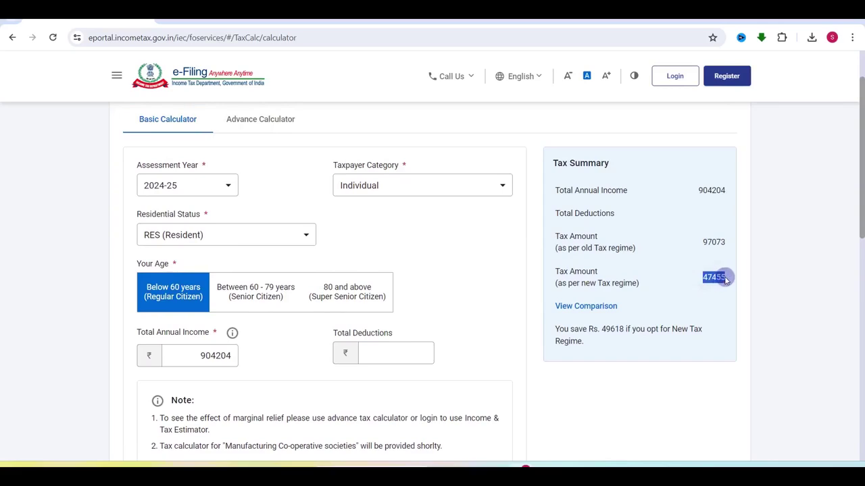
double_click(713, 282)
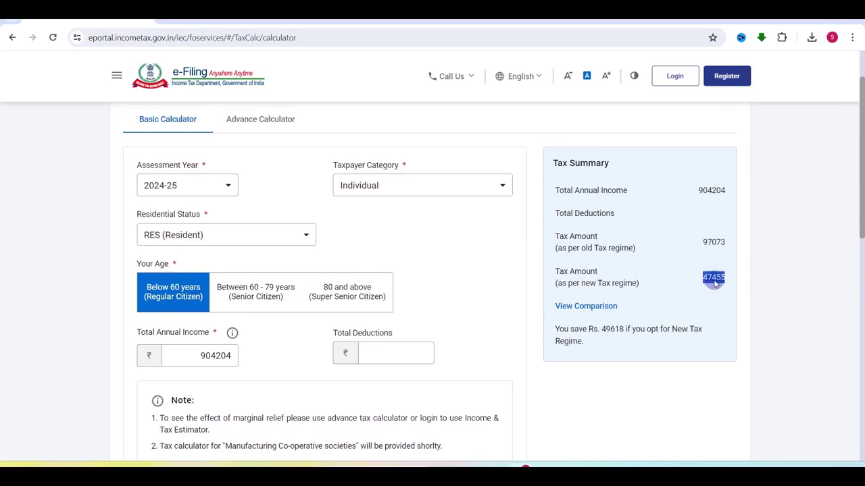
key("alt+Tab")
scroll(608, 294, "down", 10)
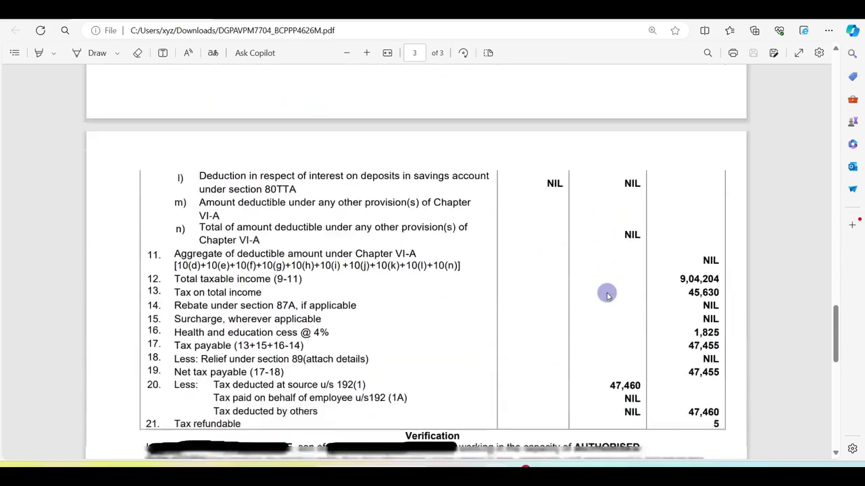
scroll(606, 295, "down", 3)
double_click(700, 265)
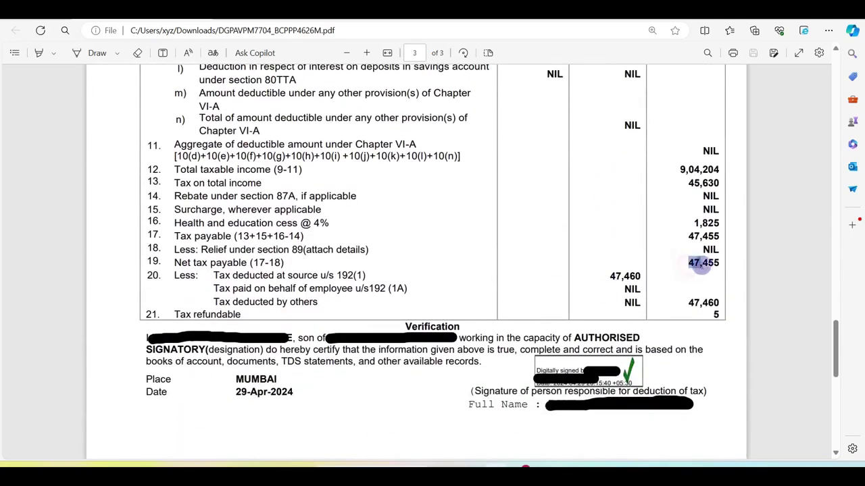
left_click(653, 267)
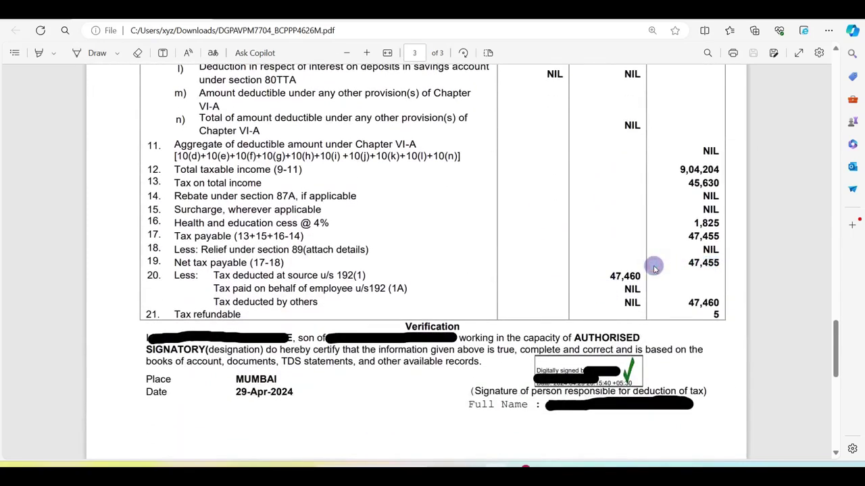
scroll(653, 266, "up", 5)
Step: Switch briefly to the calculator in Chrome and back to Edge to review the Form 16's Chapter VI-A deductions
key("alt+Tab")
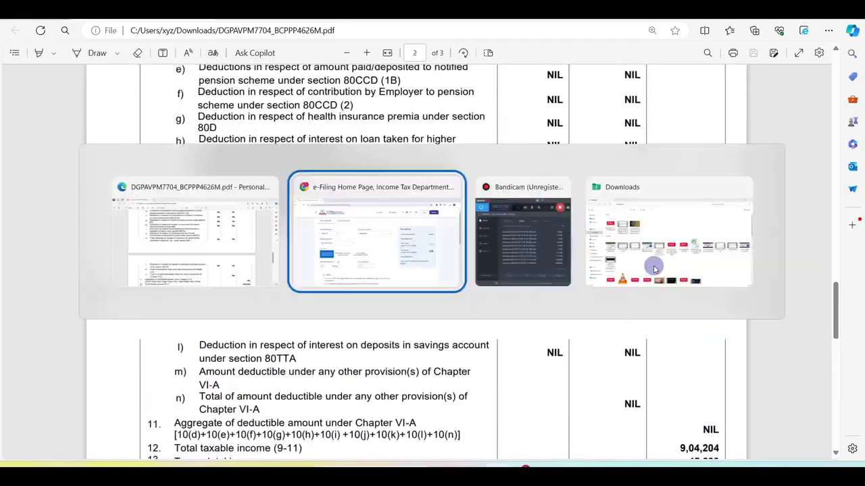
left_click(708, 250)
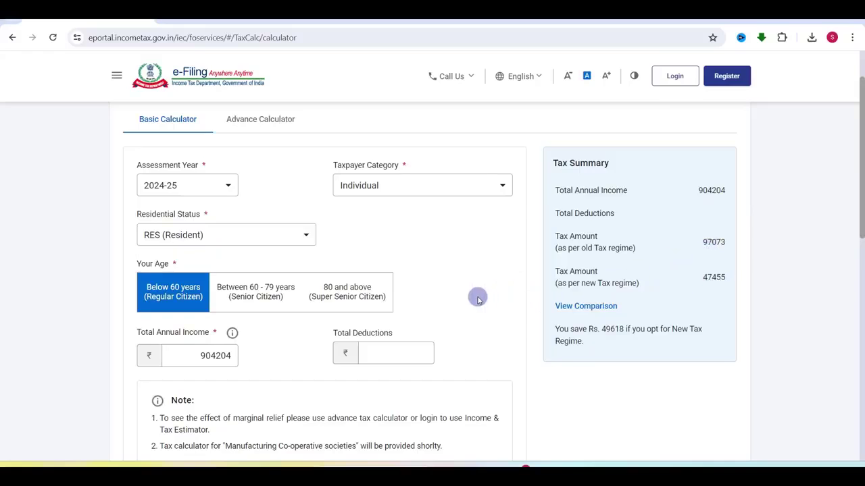
key("alt+Tab")
scroll(477, 295, "up", 4)
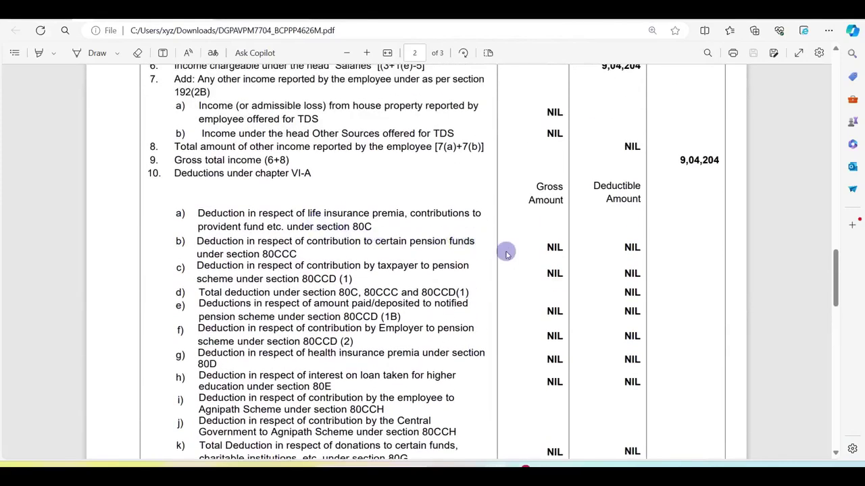
Step: Return to the tax calculator in Chrome and set Total Deductions to 150000
key("alt+Tab")
left_click(377, 353)
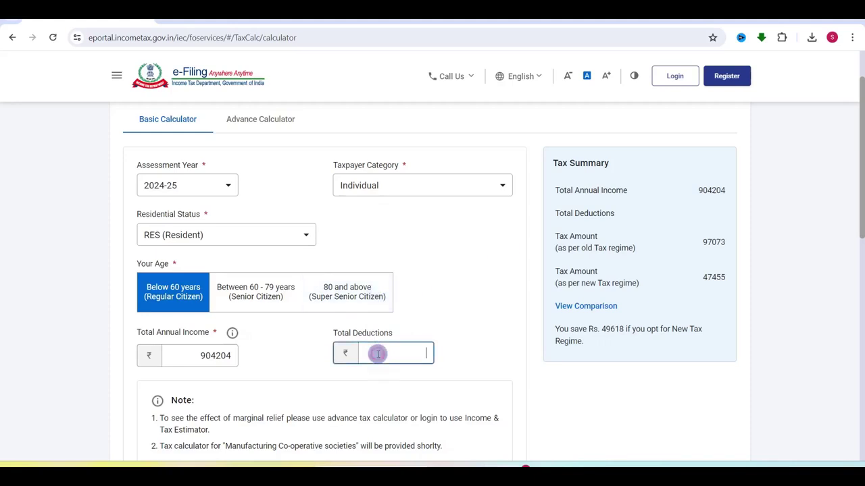
type("15000")
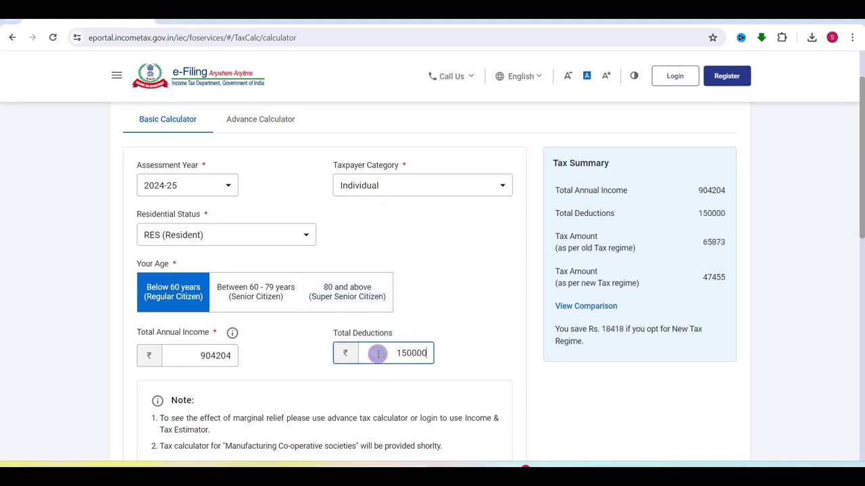
type("0")
left_click(515, 374)
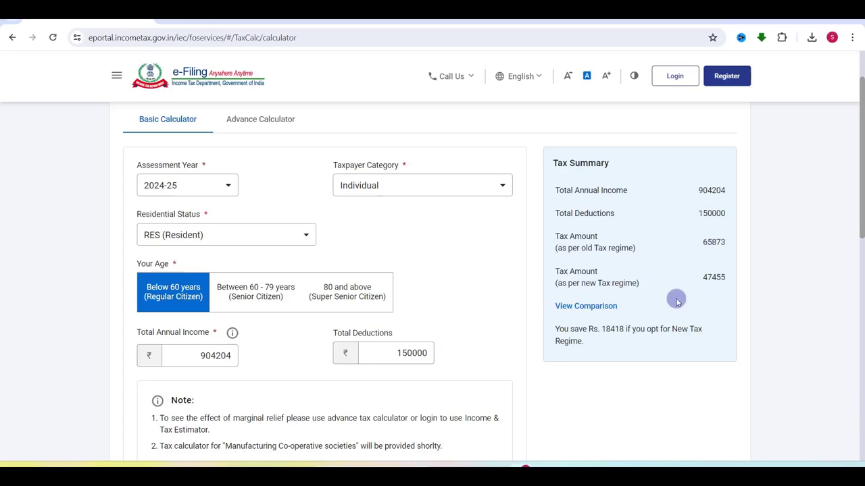
Step: Switch to the Form 16 PDF in Edge and examine the section 80C to 80G deductions and other reported income
key("alt+Tab")
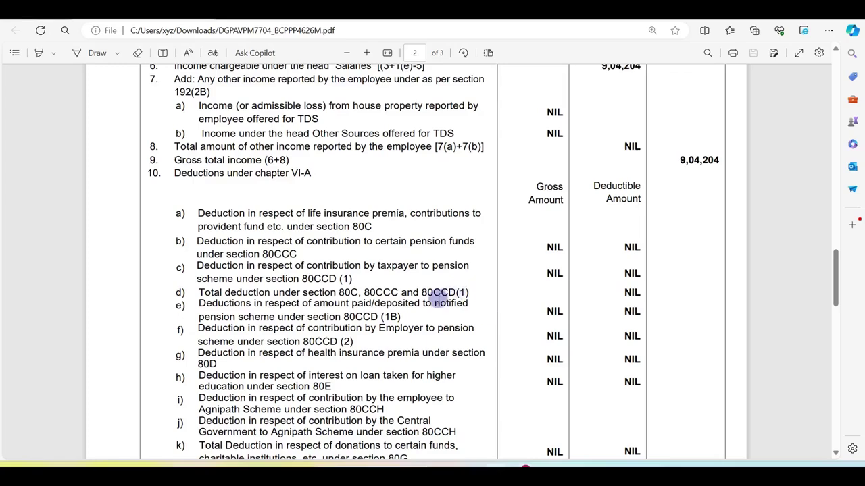
scroll(438, 297, "down", 2)
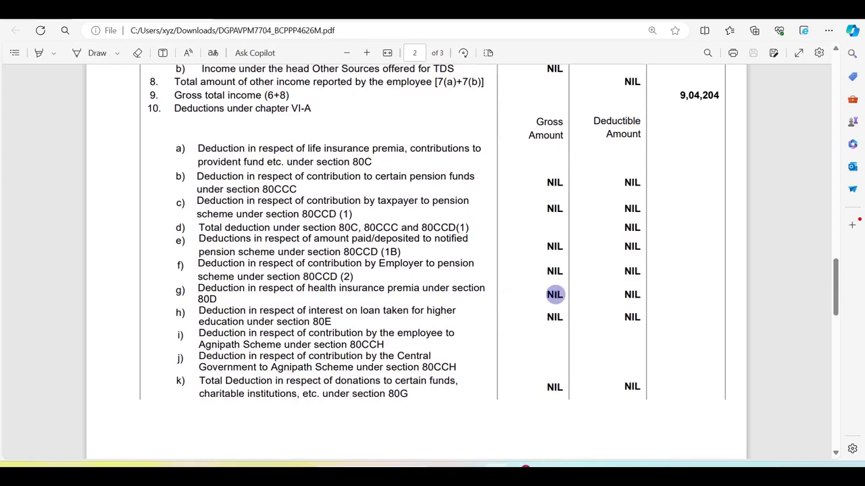
scroll(554, 295, "up", 5)
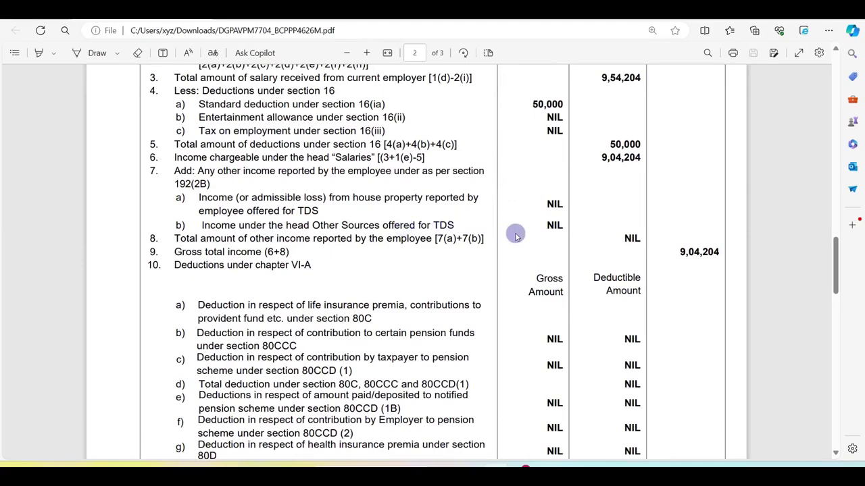
scroll(515, 235, "down", 1)
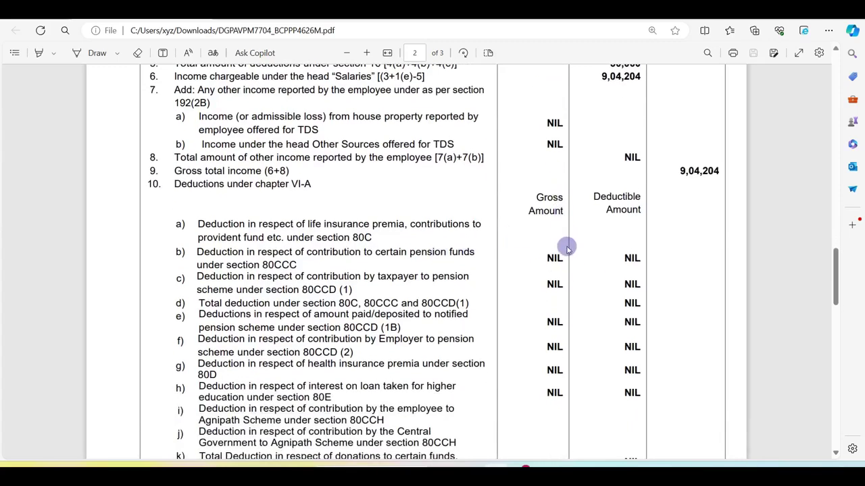
Step: Return to the tax calculator in Chrome and change Total Deductions to 350000
key("alt+Tab")
left_click(399, 352)
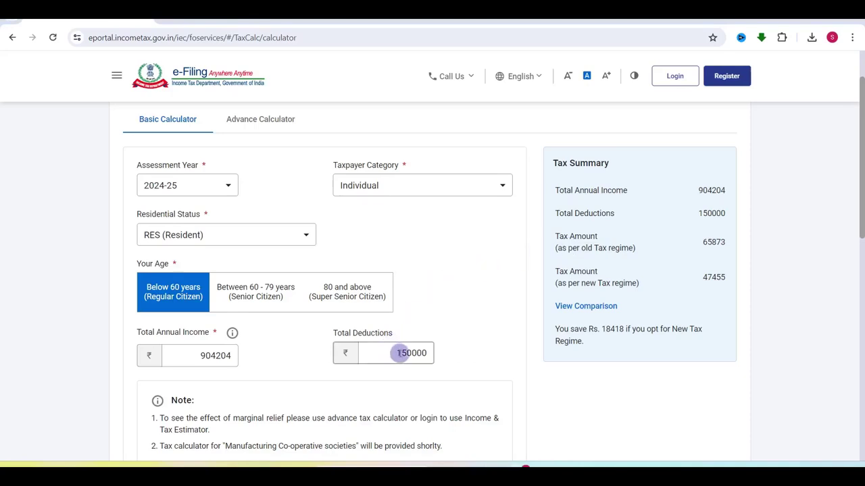
key("BackSpace")
type("3")
left_click(483, 320)
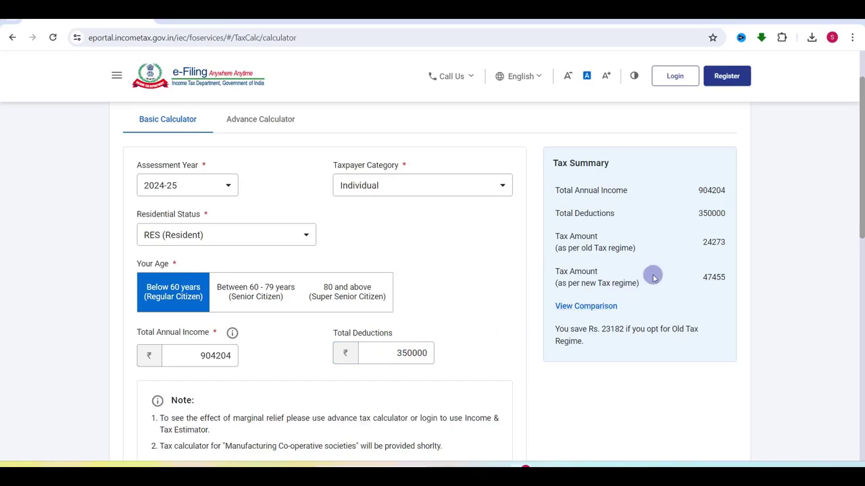
Step: Compare the old and new regime tax amounts and the stated saving in the Tax Summary
double_click(713, 245)
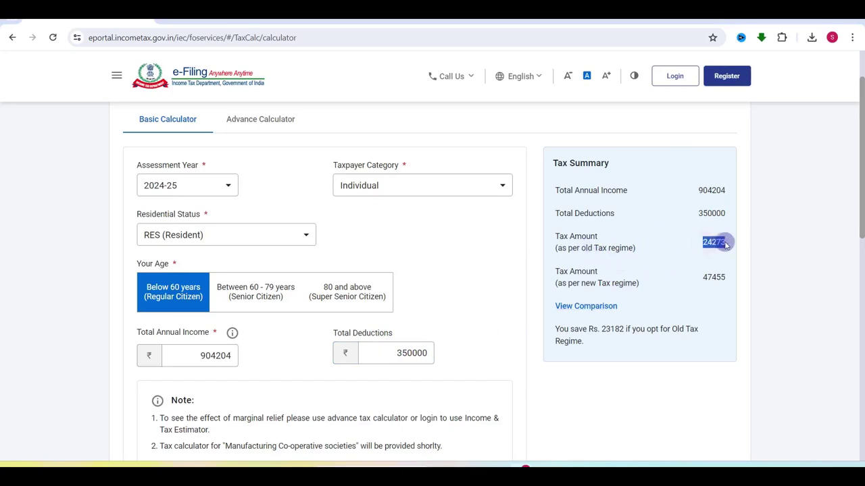
double_click(710, 278)
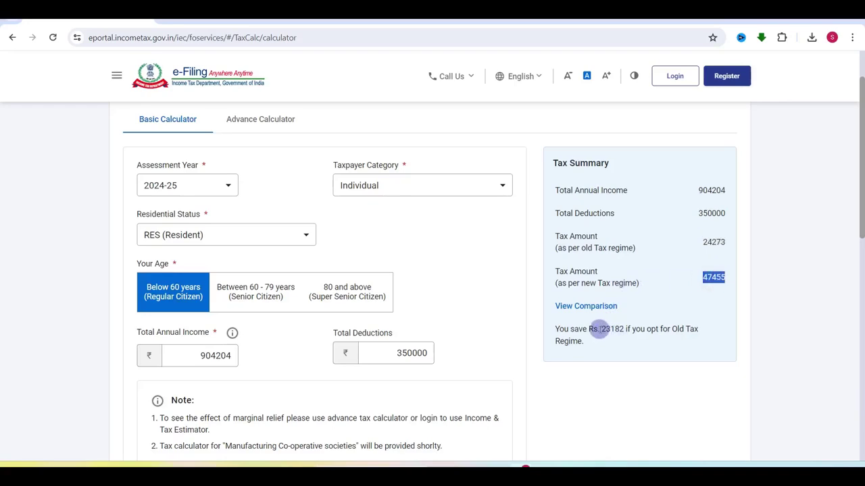
left_click_drag(600, 329, 621, 328)
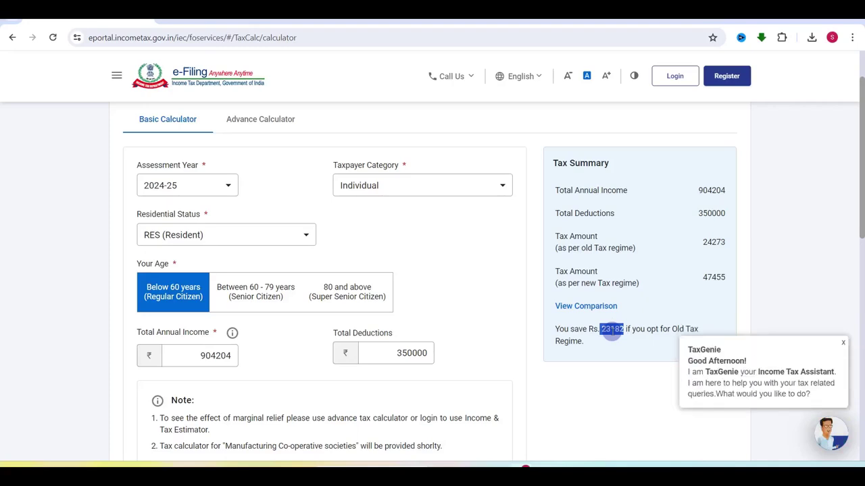
Step: Switch to the Form 16 PDF in Edge and review the section 10 exemptions and section 16 deductions
key("alt+Tab")
scroll(556, 264, "up", 3)
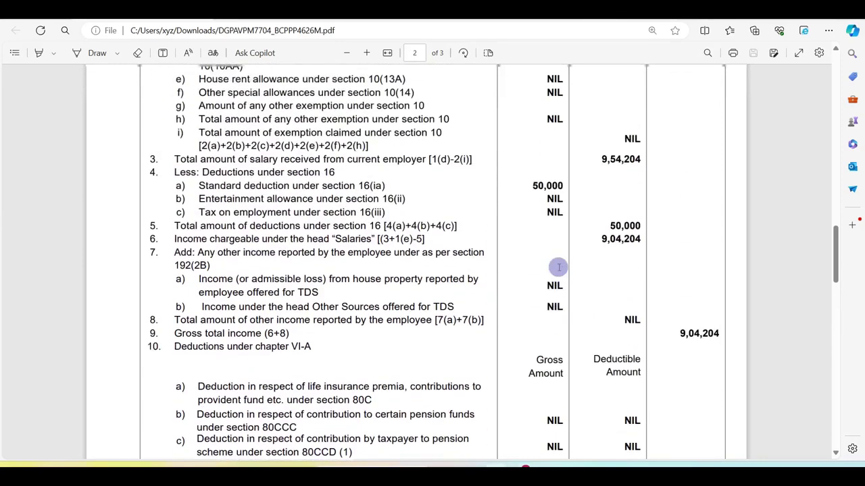
scroll(558, 267, "up", 6)
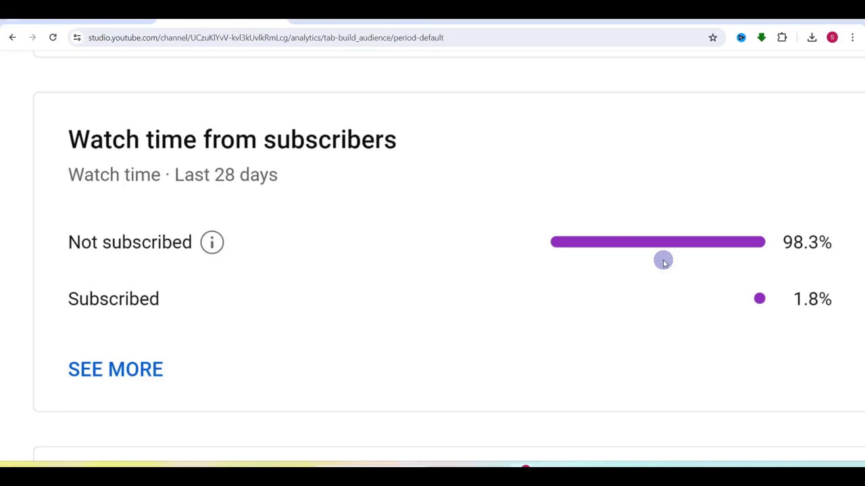
Step: Return to the e-Filing portal in Chrome, go to its home page and open the login page
left_click(85, 14)
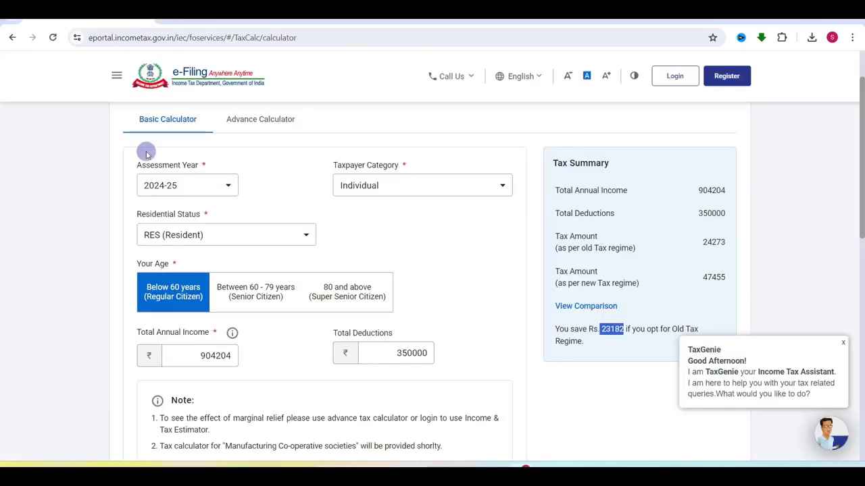
scroll(250, 214, "up", 2)
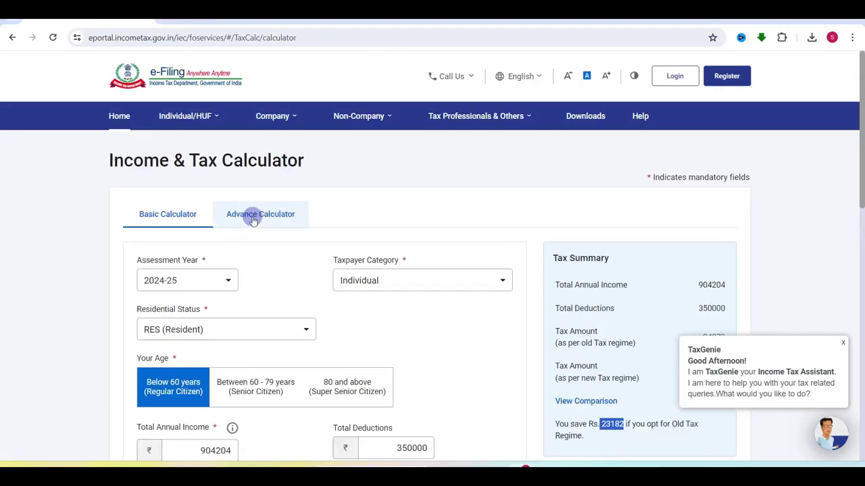
left_click(116, 119)
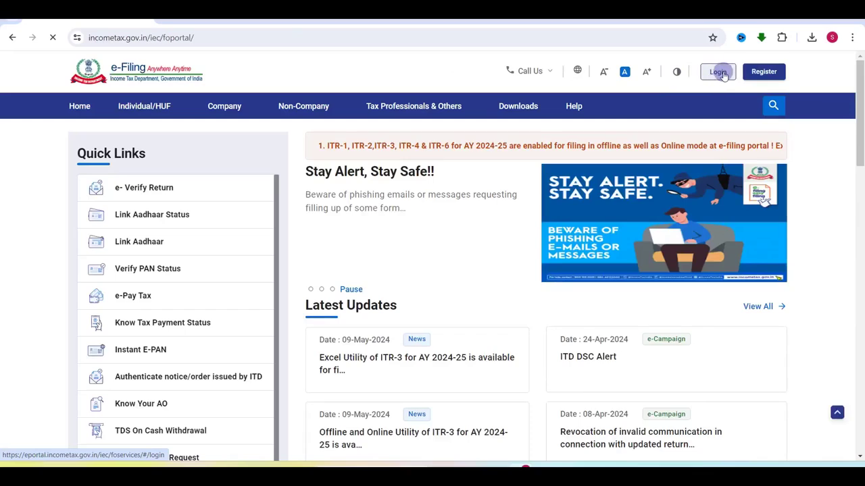
left_click(720, 73)
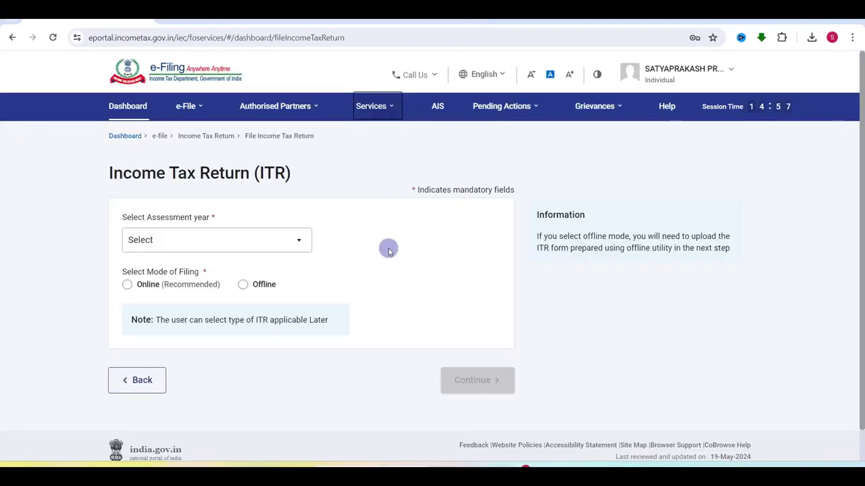
Step: Begin filing an income tax return for assessment year 2024-25 (Current A.Y.) in Online mode
left_click(186, 108)
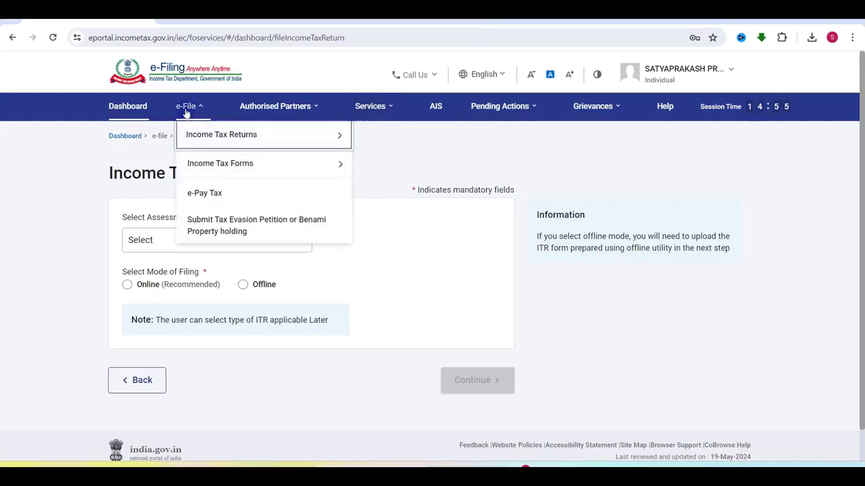
mouse_move(206, 132)
left_click(386, 133)
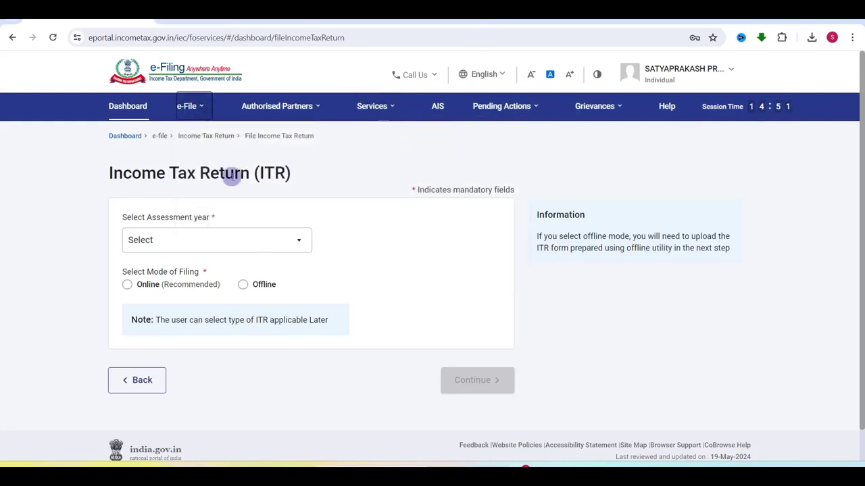
left_click(143, 240)
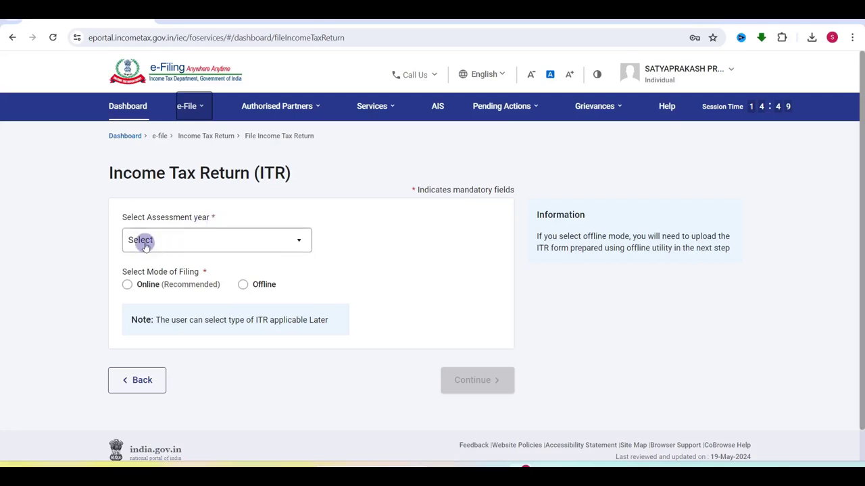
left_click(150, 291)
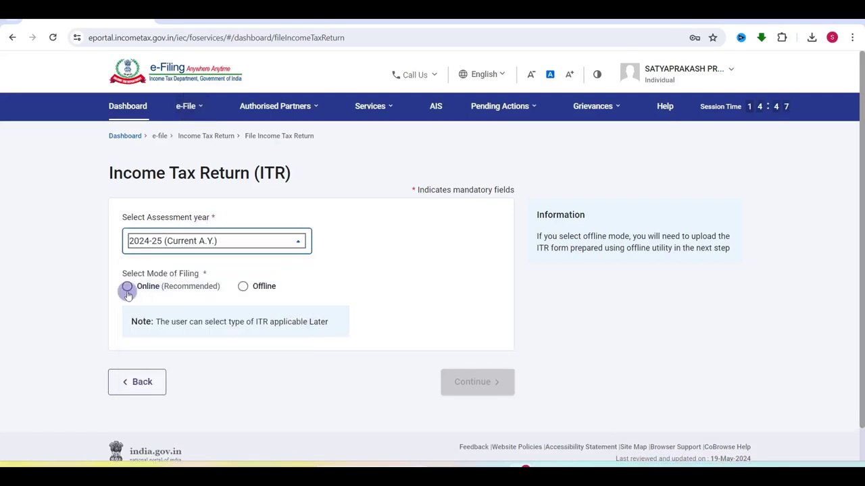
left_click(127, 285)
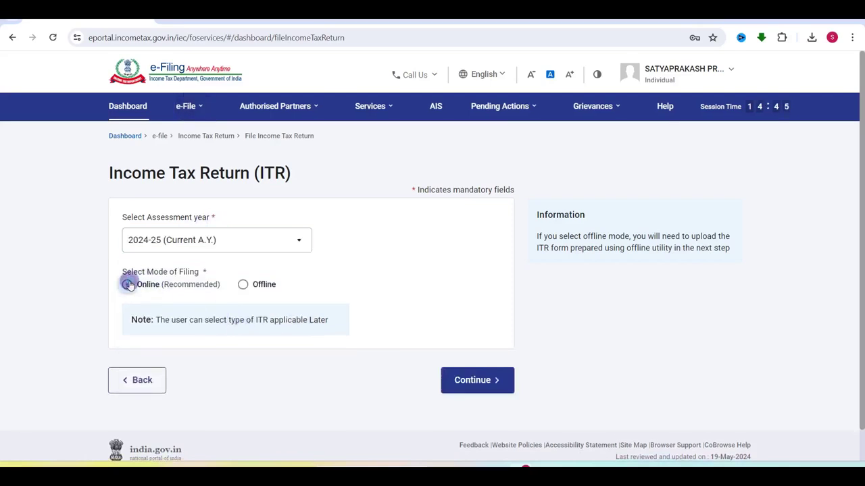
left_click(484, 380)
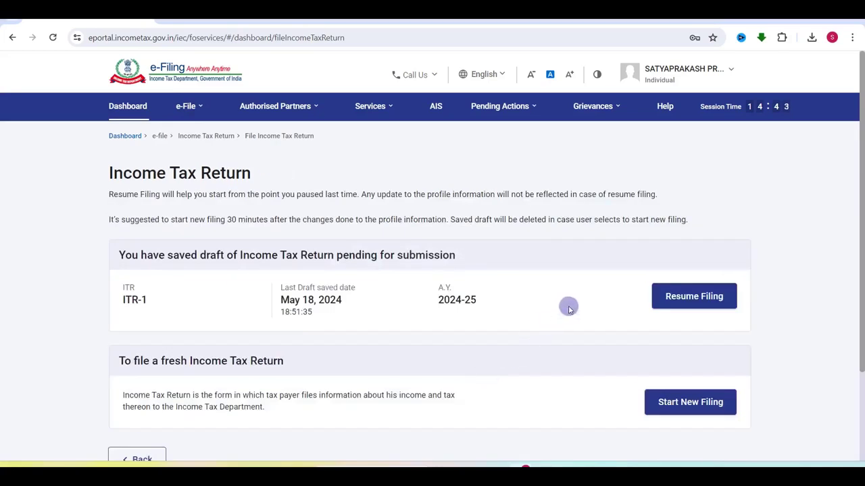
Step: Start a new filing instead of resuming the saved draft, and continue with the Individual status
scroll(672, 311, "down", 2)
left_click(668, 314)
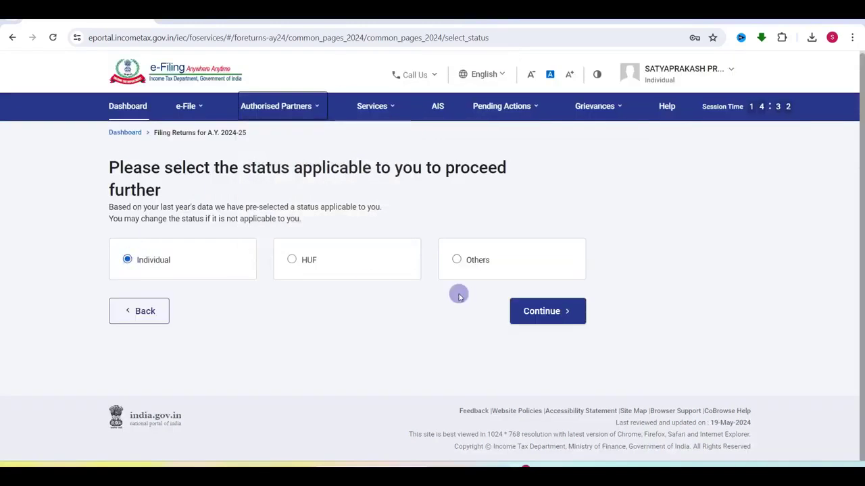
left_click(557, 310)
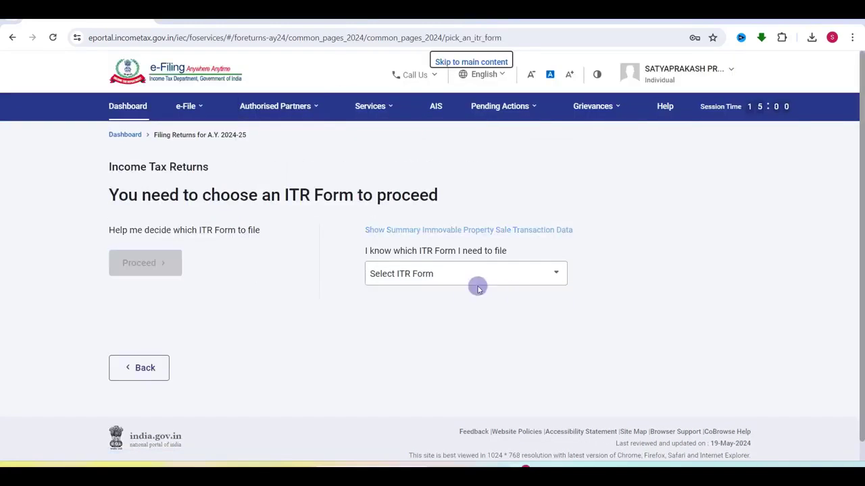
Step: Choose ITR-1 as the return form, proceed with it and get started on the return
left_click(427, 275)
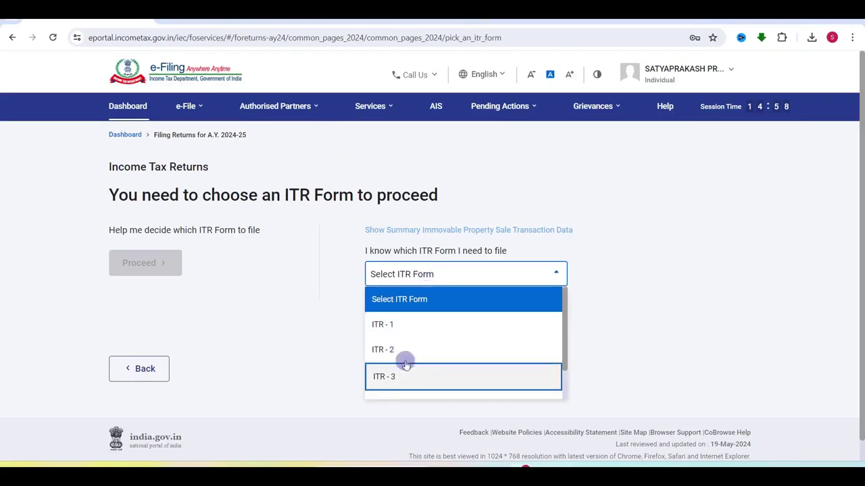
left_click(382, 330)
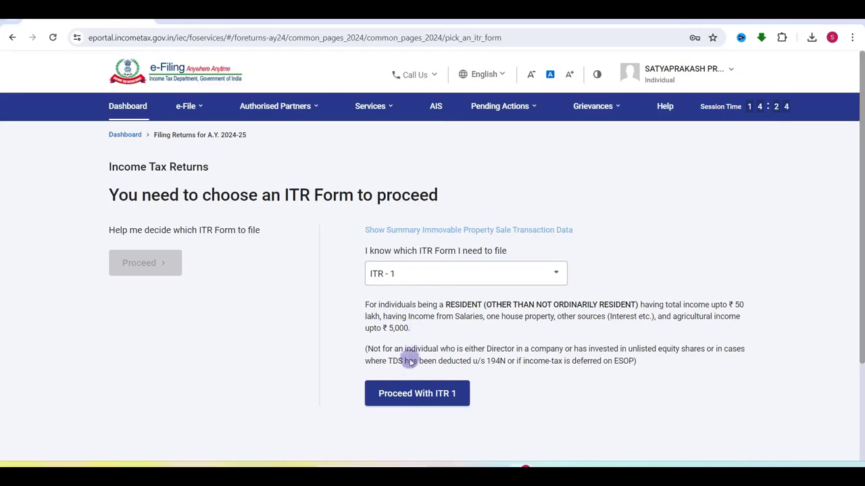
left_click(420, 398)
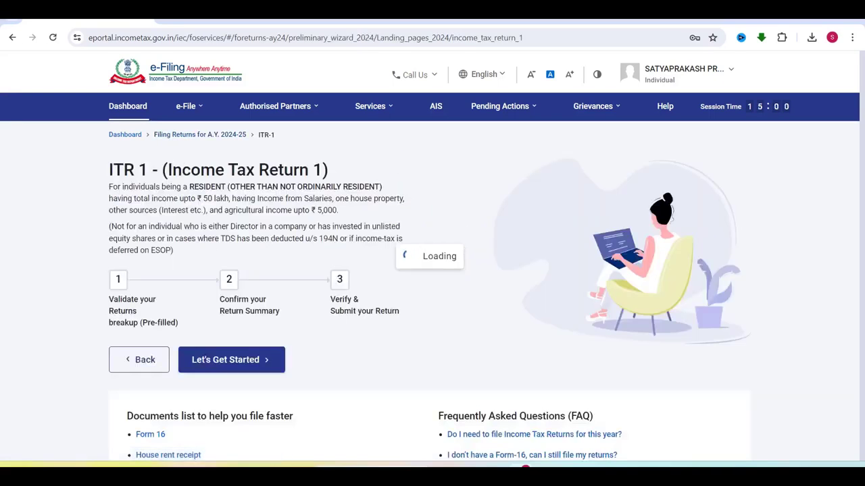
left_click(193, 358)
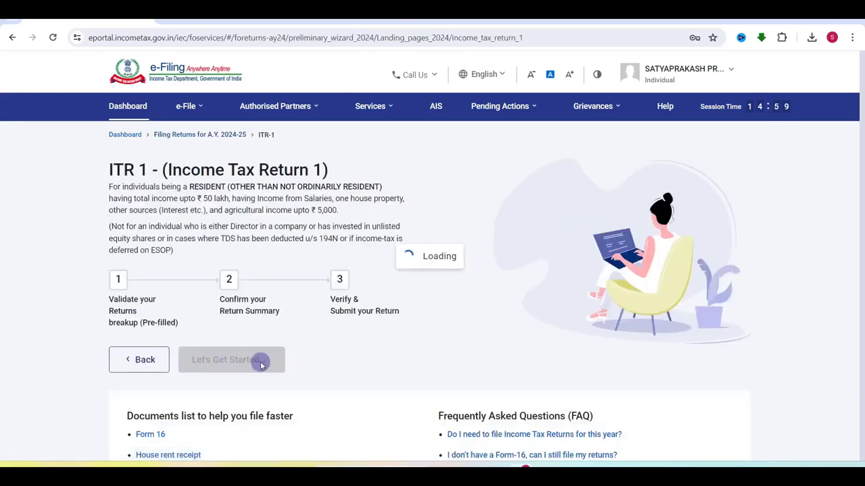
left_click(216, 362)
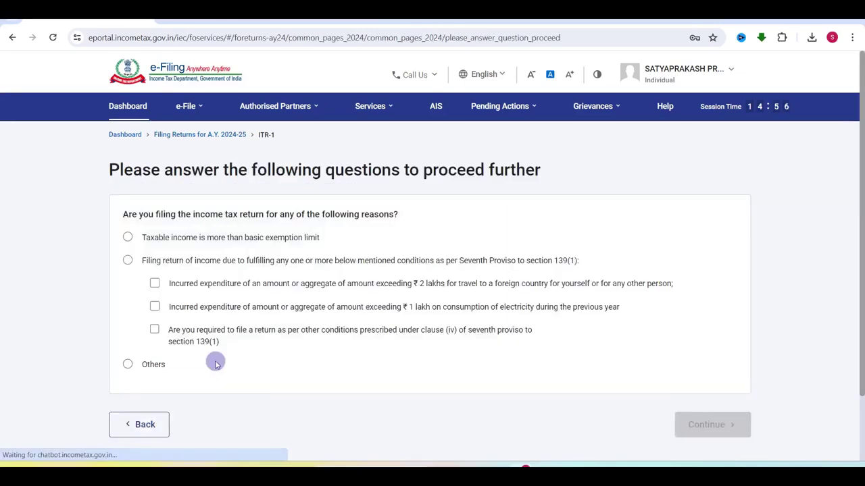
Step: Give taxable income above the basic exemption limit as the filing reason, continue and acknowledge the pre-filled data notice
left_click(128, 238)
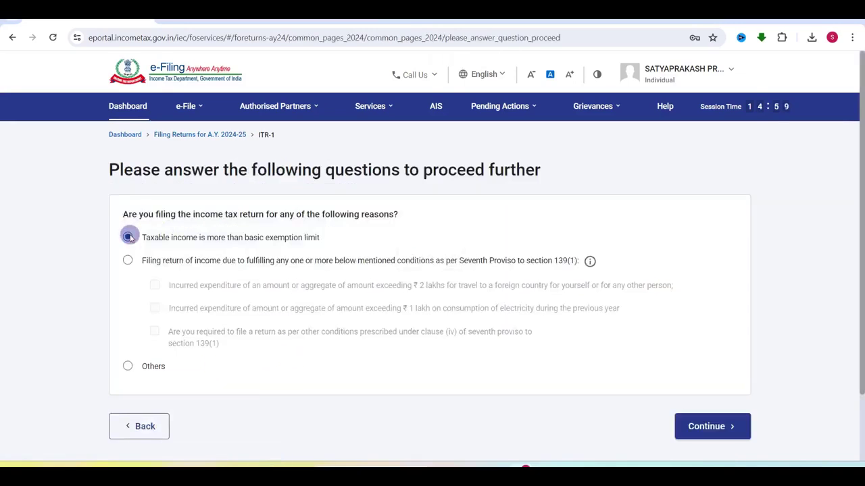
left_click(699, 426)
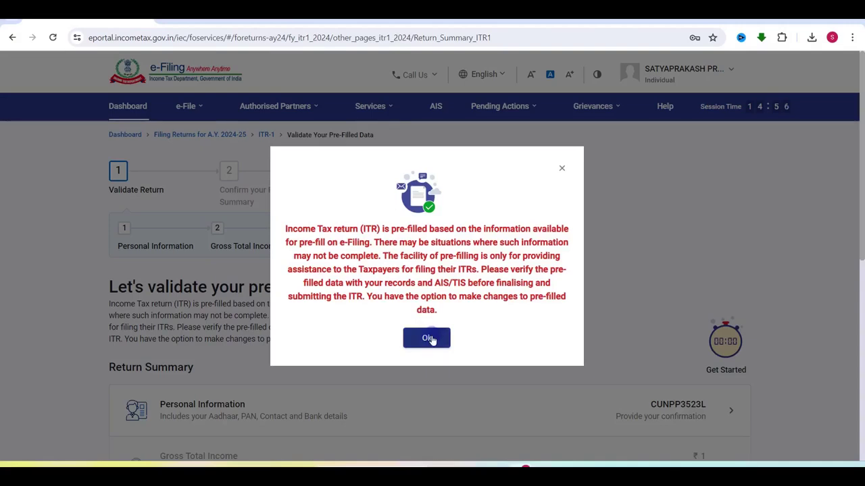
left_click(430, 339)
Step: Review the sections of the Return Summary and open Personal Information
scroll(433, 337, "down", 5)
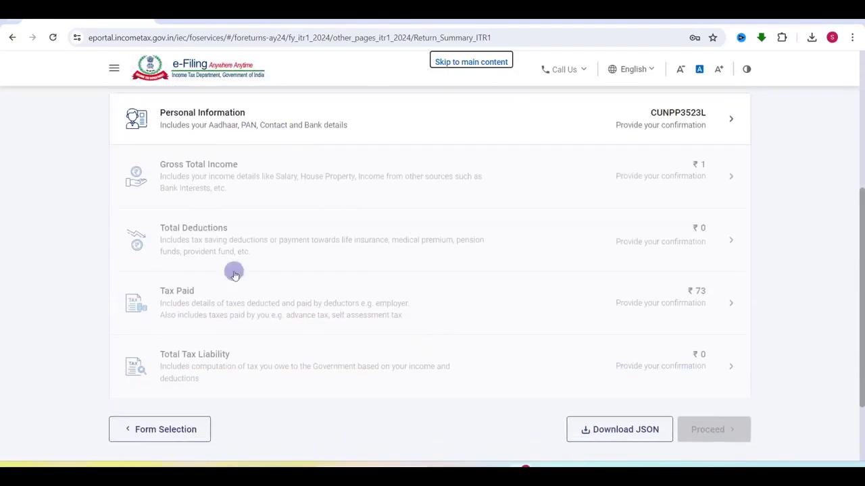
scroll(399, 180, "up", 1)
scroll(399, 180, "up", 1)
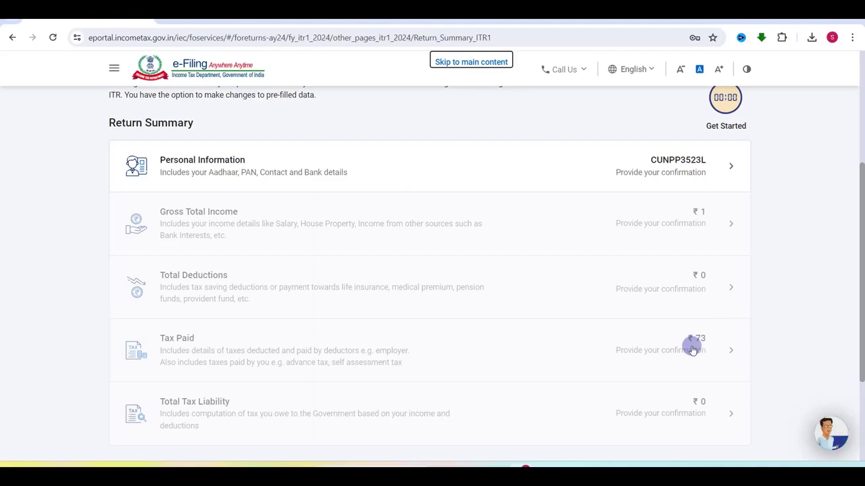
left_click(656, 169)
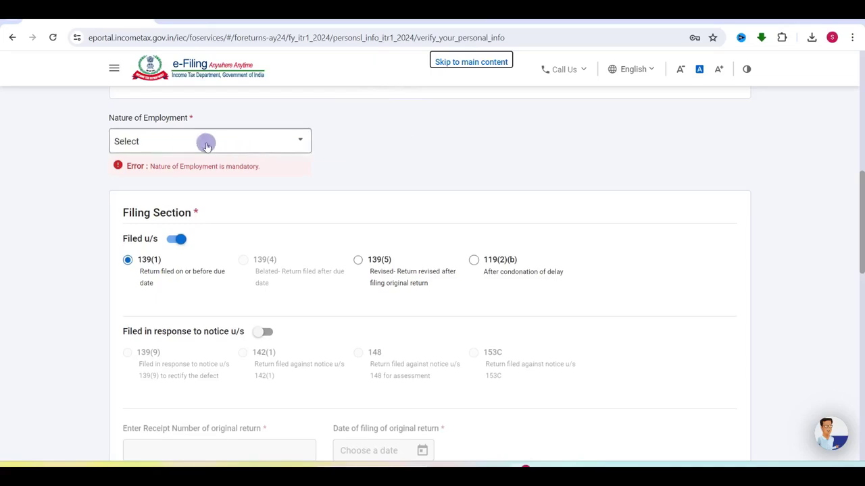
Step: Set the Nature of Employment to Others
left_click(185, 143)
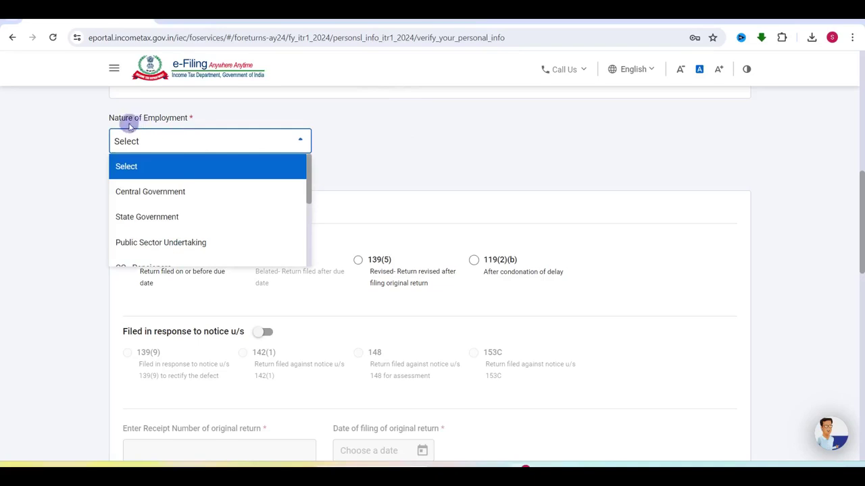
scroll(176, 219, "down", 1)
scroll(180, 225, "up", 1)
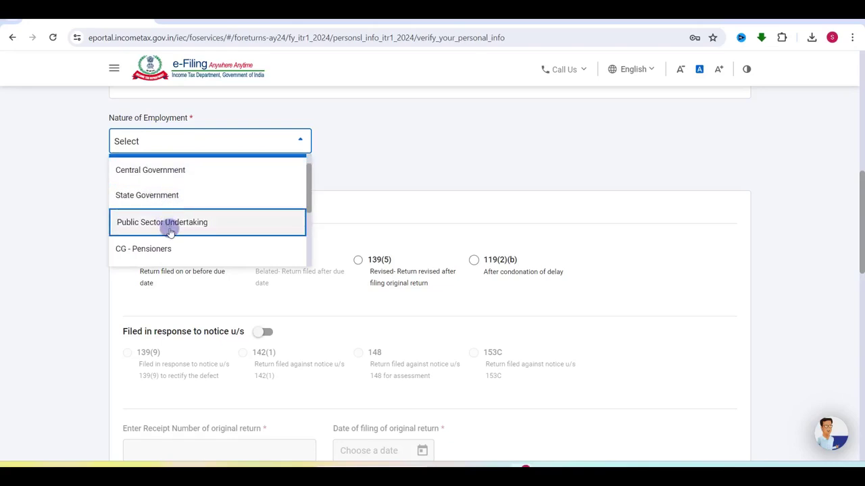
scroll(171, 231, "down", 1)
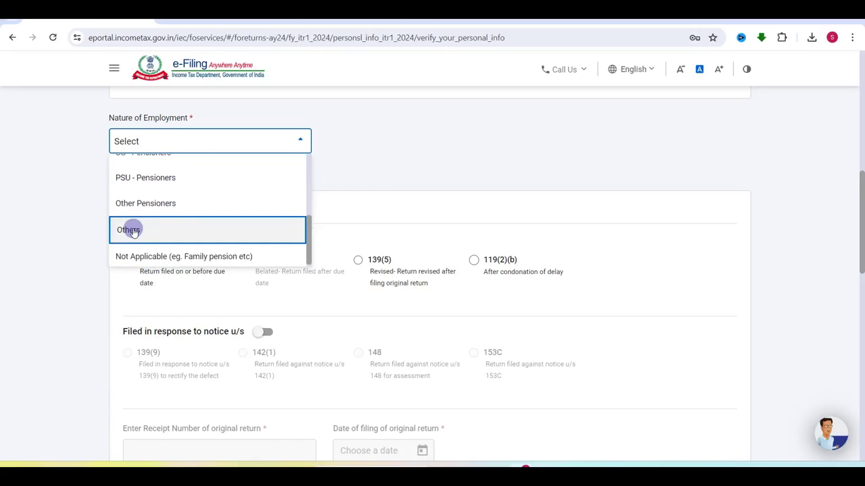
left_click(133, 230)
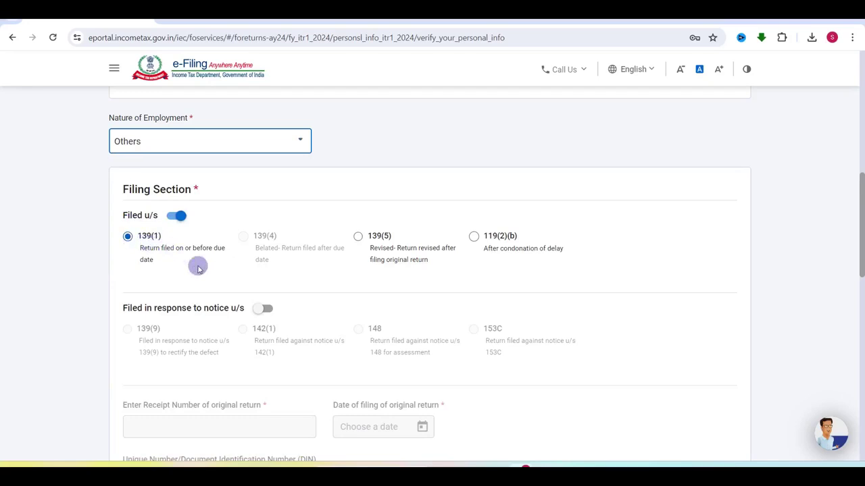
Step: Review the filing section, the tax regime option and the bank details, and confirm the personal information
scroll(196, 265, "down", 4)
scroll(198, 269, "down", 1)
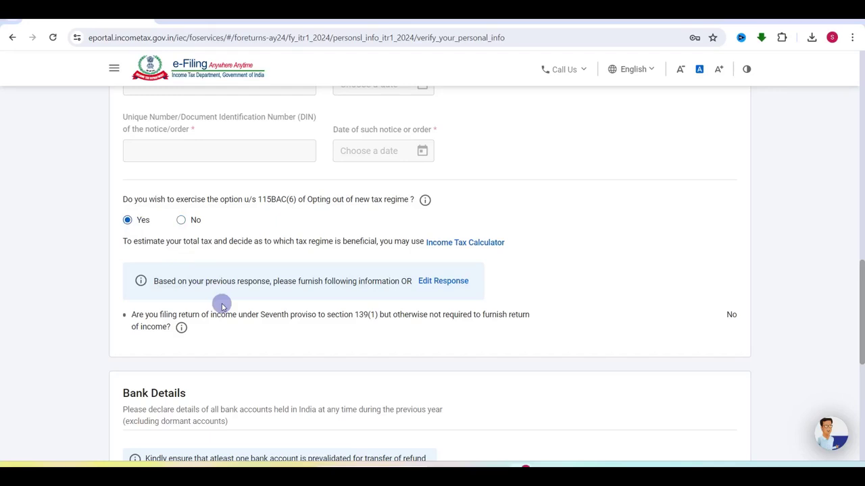
scroll(222, 306, "down", 5)
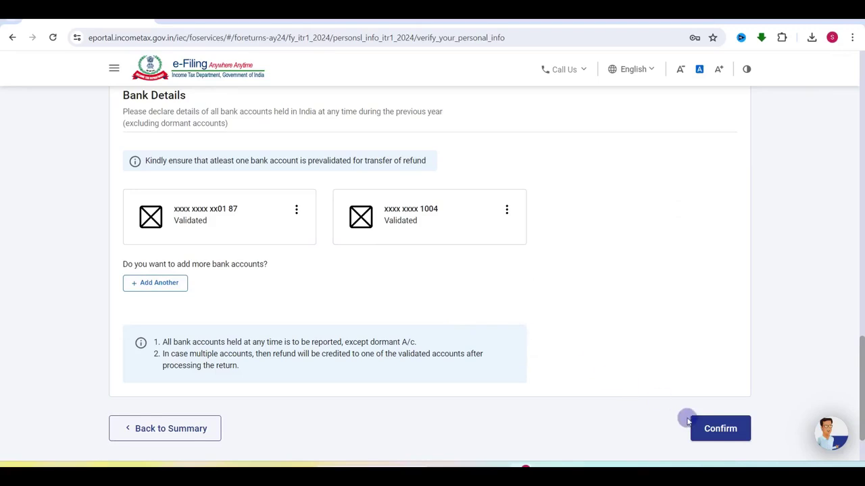
left_click(719, 434)
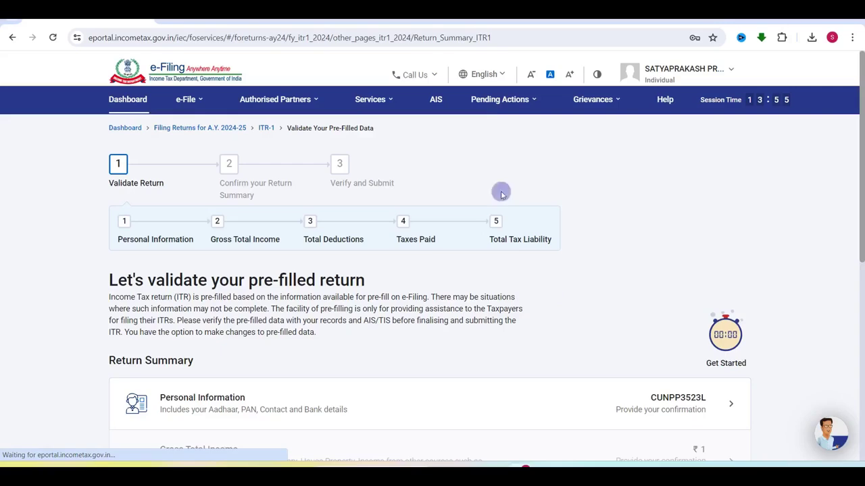
Step: Open Gross Total Income from the Return Summary and skip the salary exemption questions
scroll(473, 261, "down", 3)
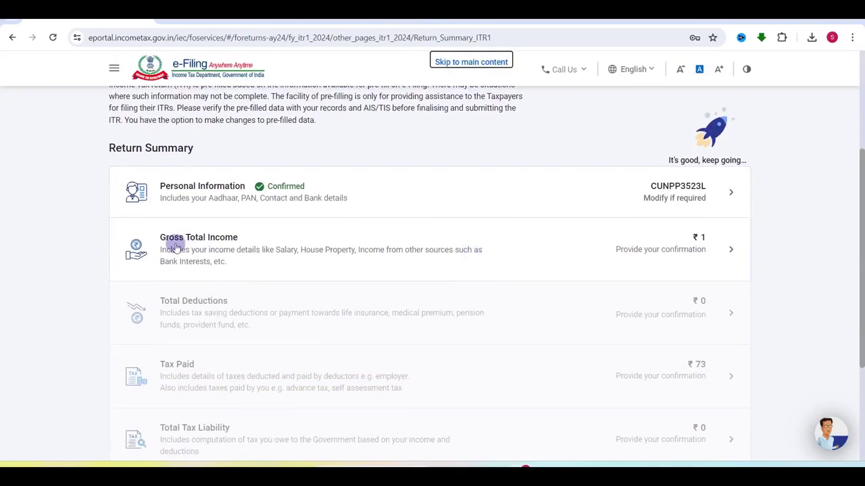
left_click(667, 254)
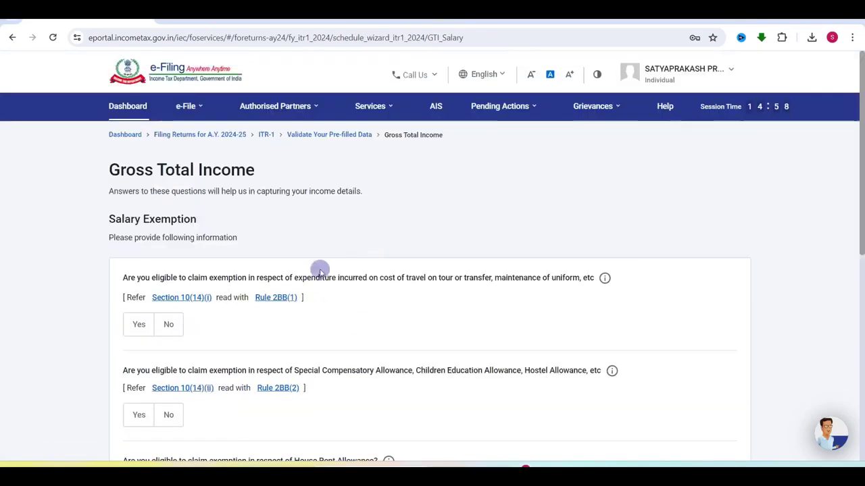
scroll(360, 322, "down", 6)
left_click(215, 311)
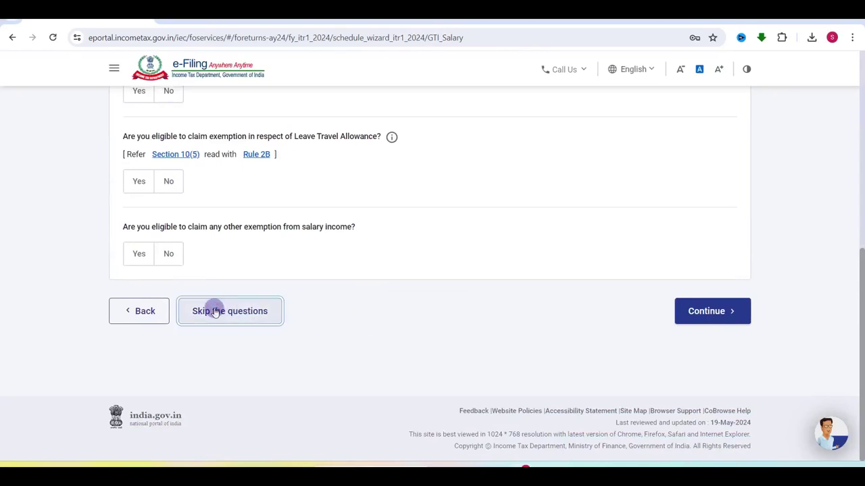
left_click(563, 302)
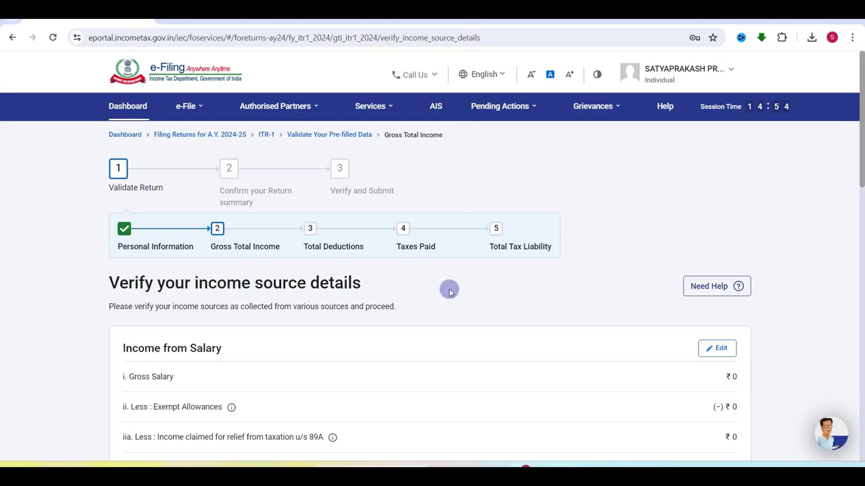
Step: Edit Income from Salary and enter 9,54,204 from the Form 16 as the salary as per section 17(1)
scroll(448, 289, "down", 3)
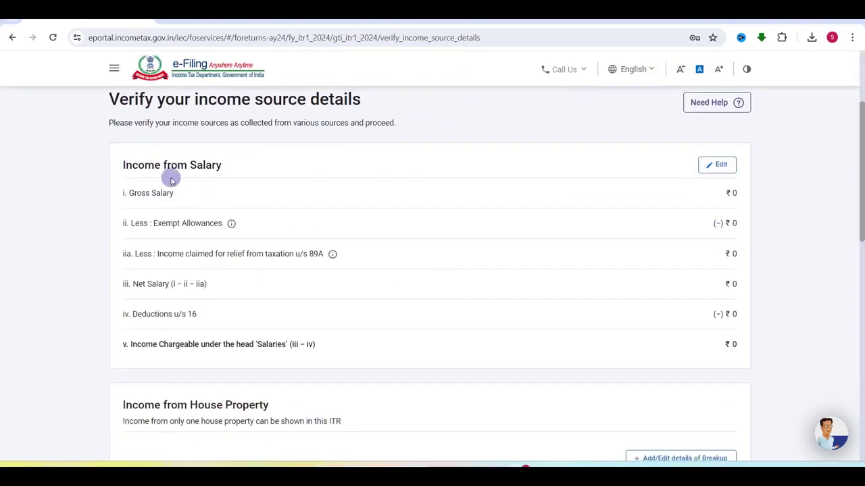
left_click(713, 169)
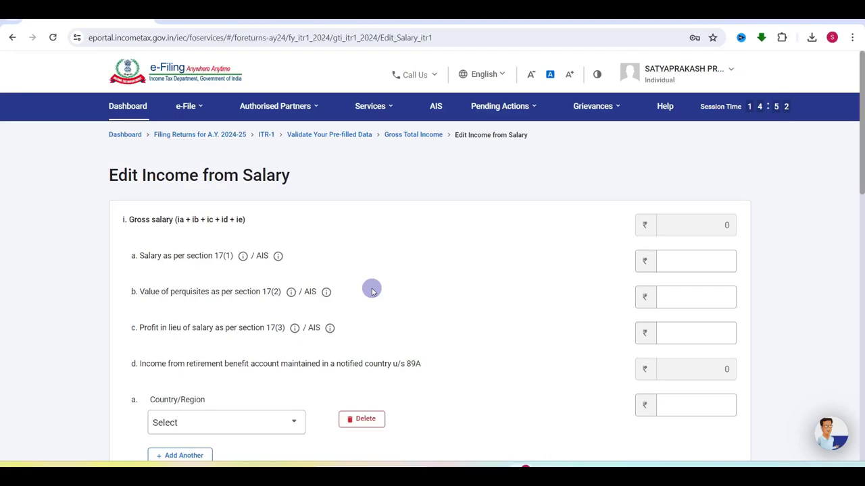
left_click(692, 261)
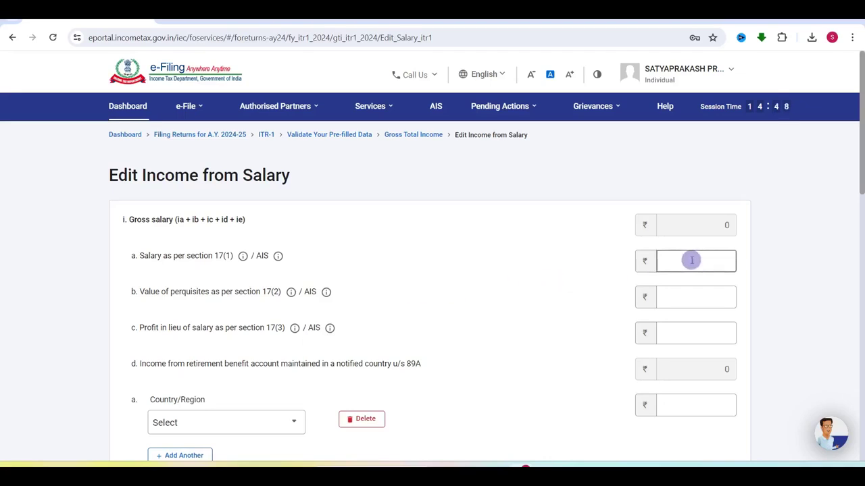
key("alt+Tab")
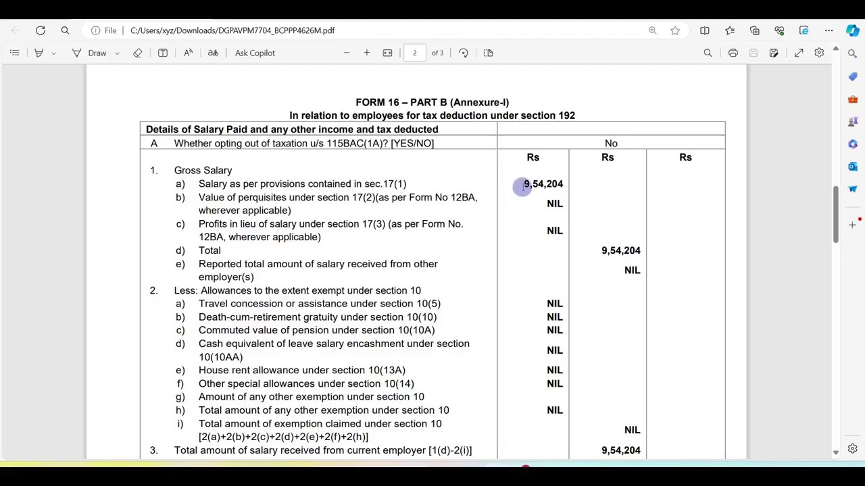
key("alt+Tab")
left_click(682, 266)
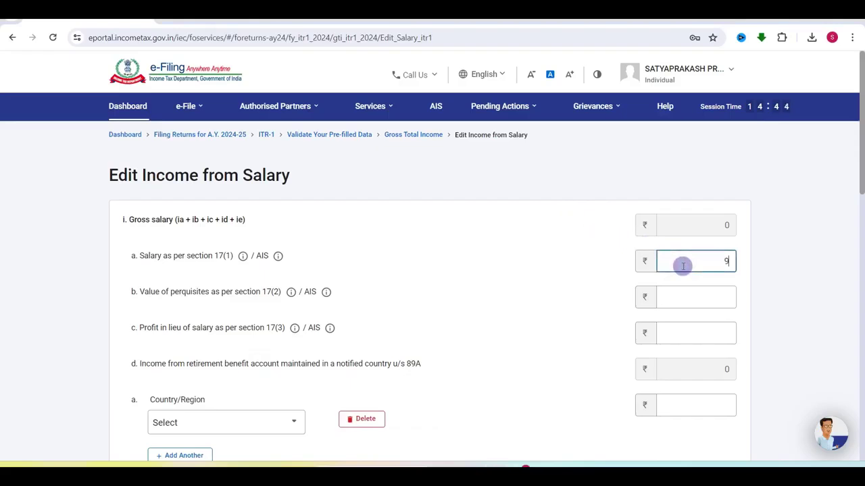
left_click(539, 309)
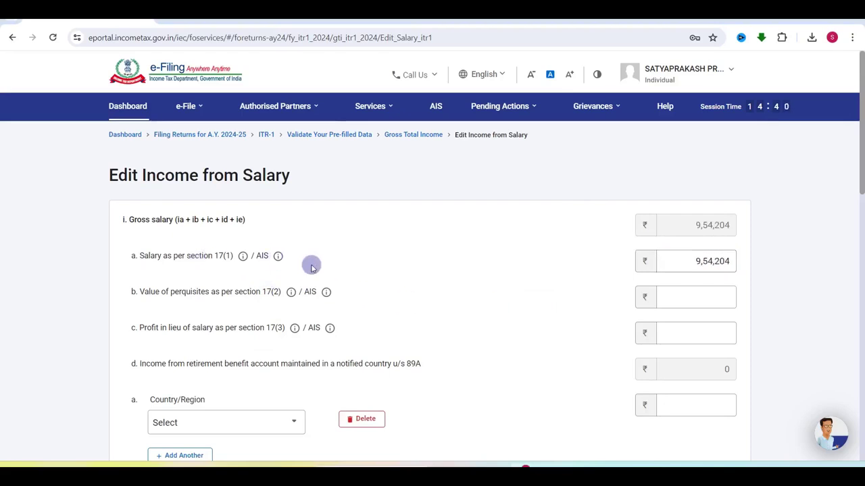
Step: Check the gross salary entries against the Form 16 and delete the blank country row for section 89A retirement benefit income
scroll(311, 268, "down", 2)
key("alt+Tab")
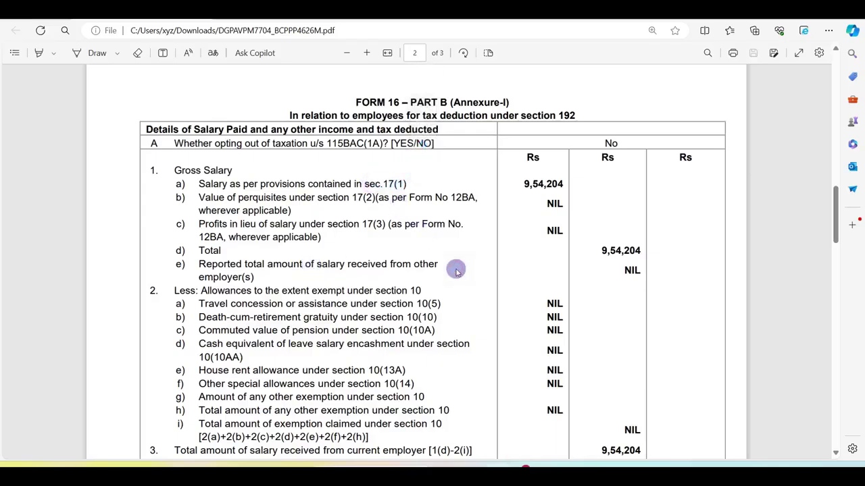
key("alt+Tab")
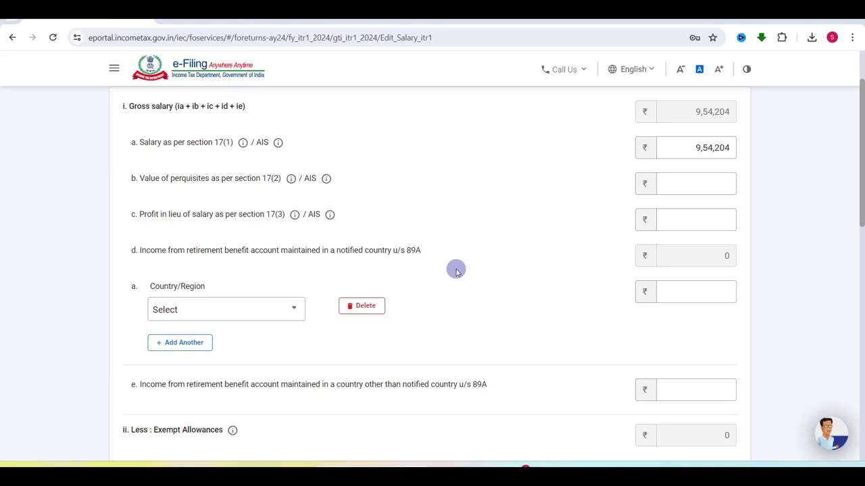
left_click(352, 307)
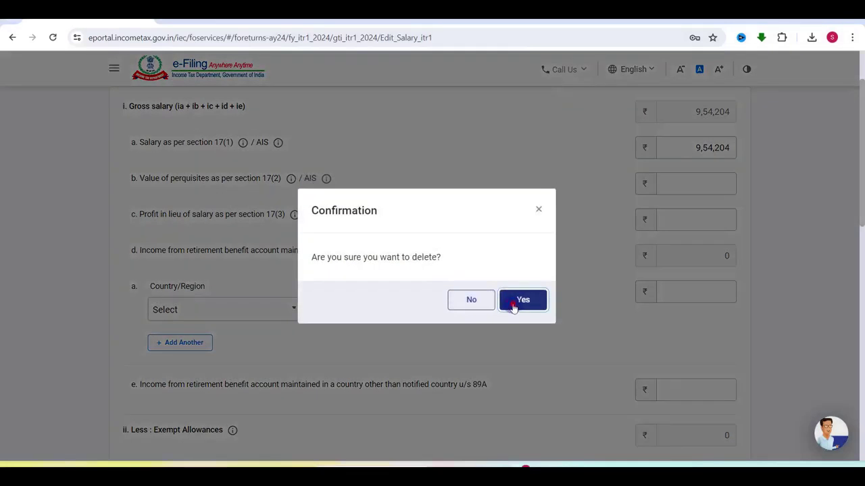
left_click(515, 304)
Step: Check the section 10 exempt allowances in the Form 16 and delete the blank exempt allowance row from the salary details
key("alt+Tab")
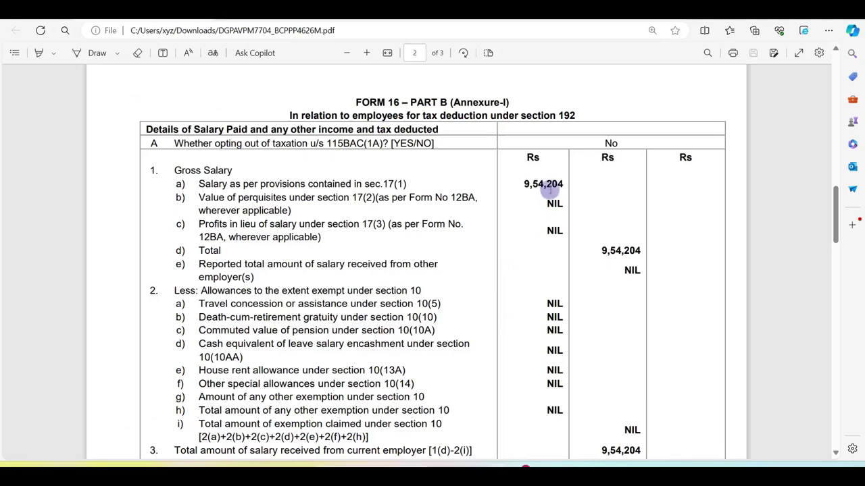
scroll(535, 327, "down", 3)
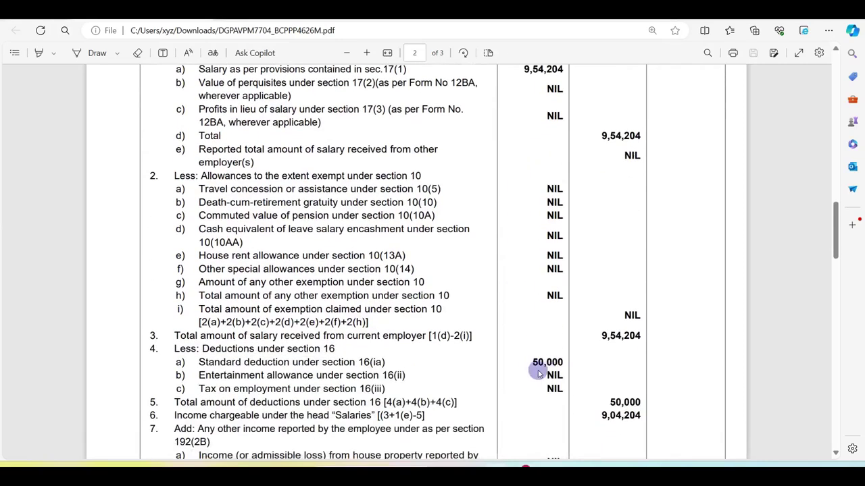
key("alt+Tab")
scroll(538, 372, "down", 1)
scroll(539, 372, "down", 1)
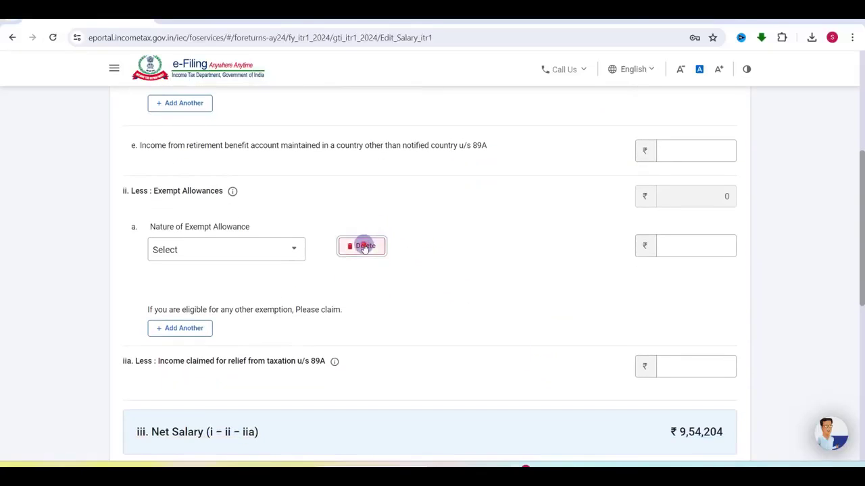
left_click(359, 246)
left_click(520, 299)
Step: Compare the section 16 deductions with the Form 16, leave professional tax blank, and save the salary income details
scroll(521, 300, "down", 4)
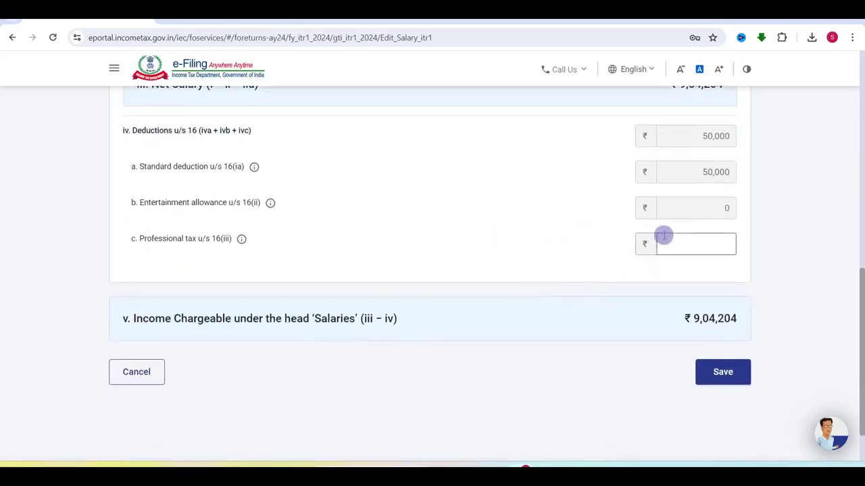
key("alt+Tab")
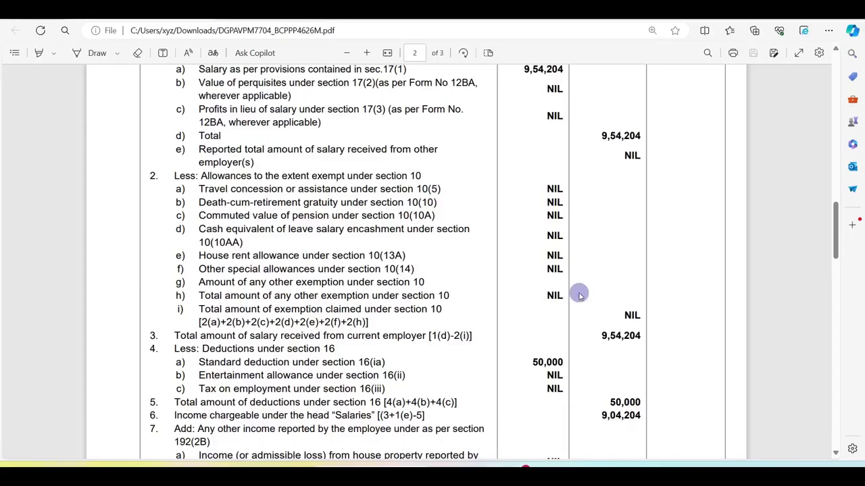
key("alt+Tab")
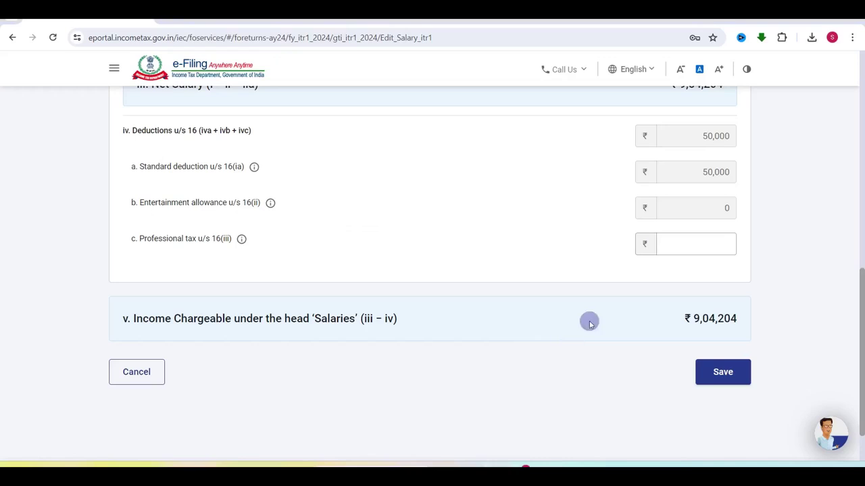
left_click(718, 381)
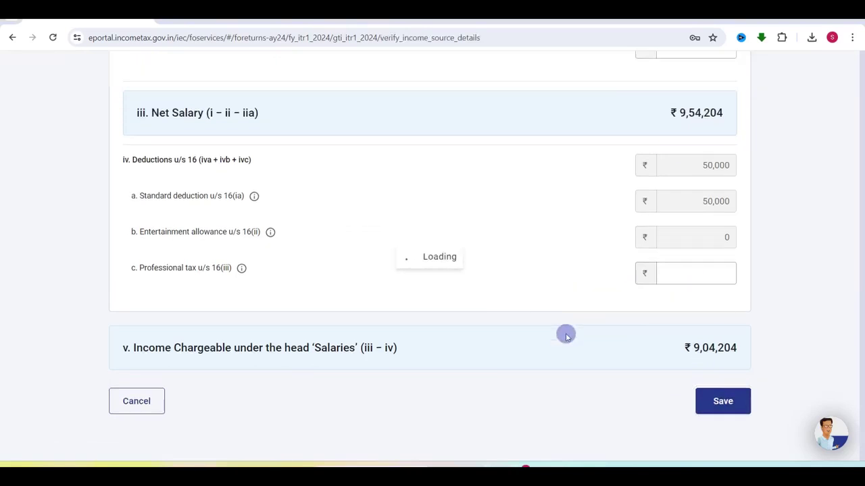
Step: Examine the Form 16 for house property income, income from other sources and the Chapter VI-A deductions
key("alt+Tab")
scroll(510, 313, "down", 7)
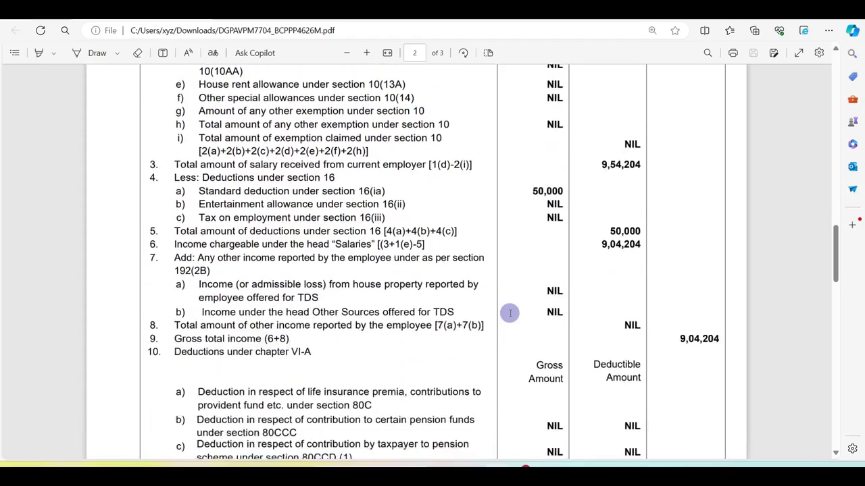
scroll(510, 313, "down", 5)
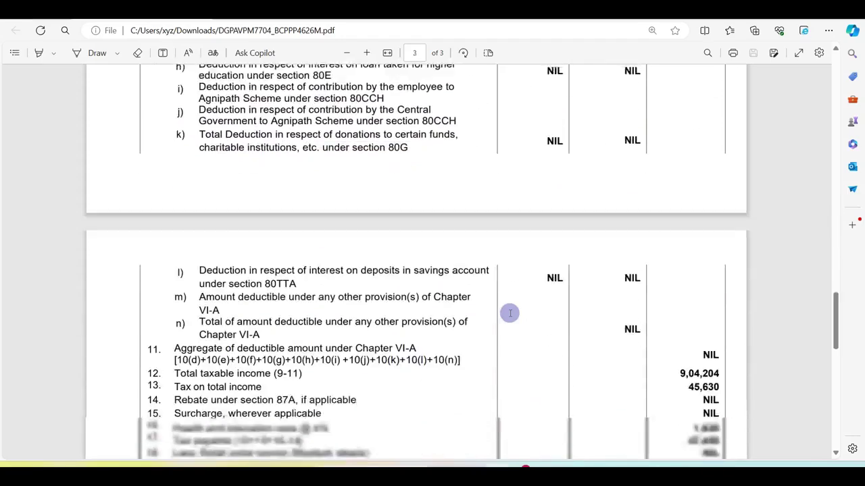
scroll(602, 282, "up", 3)
scroll(602, 283, "up", 5)
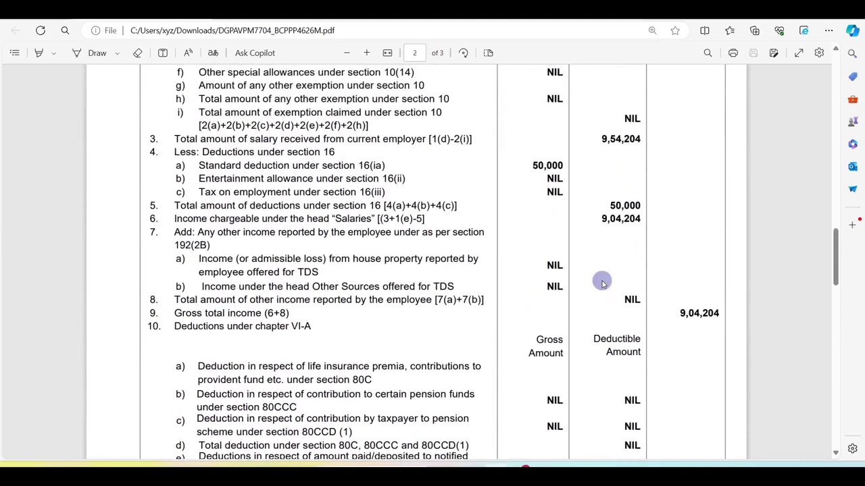
scroll(602, 282, "down", 3)
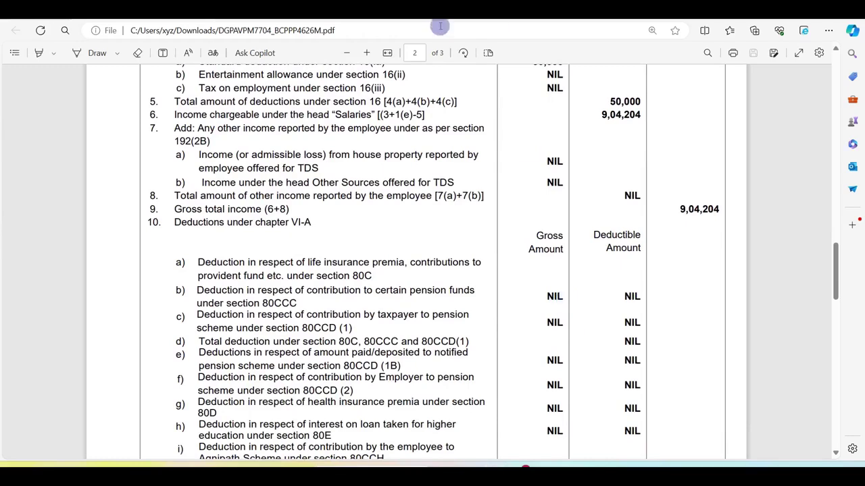
scroll(493, 277, "up", 3)
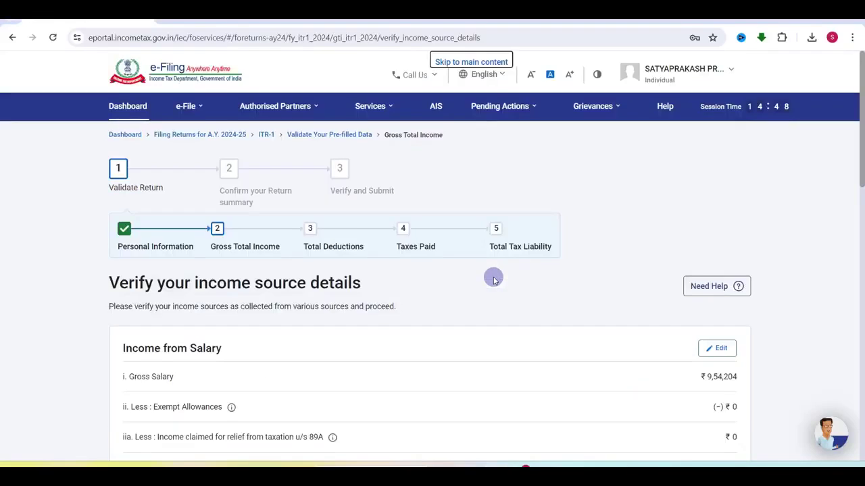
Step: Add a Self Occupied house property with 2,00,000 as the interest payable on borrowed capital
scroll(494, 277, "down", 5)
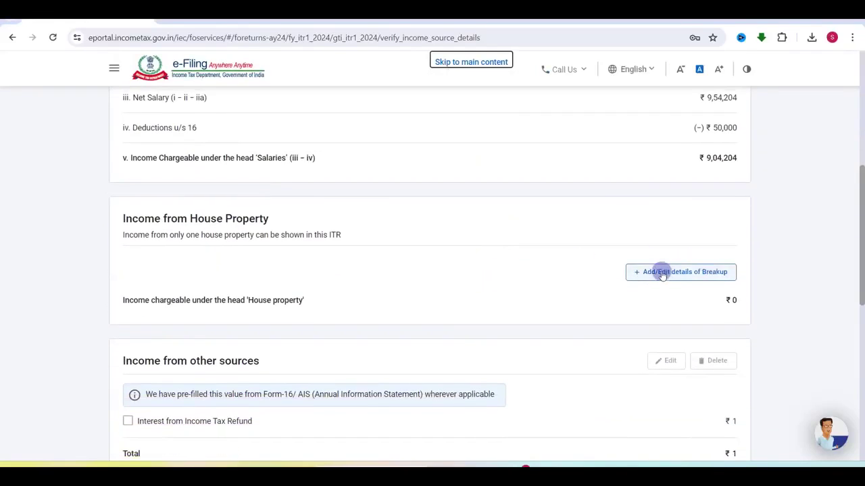
left_click(662, 273)
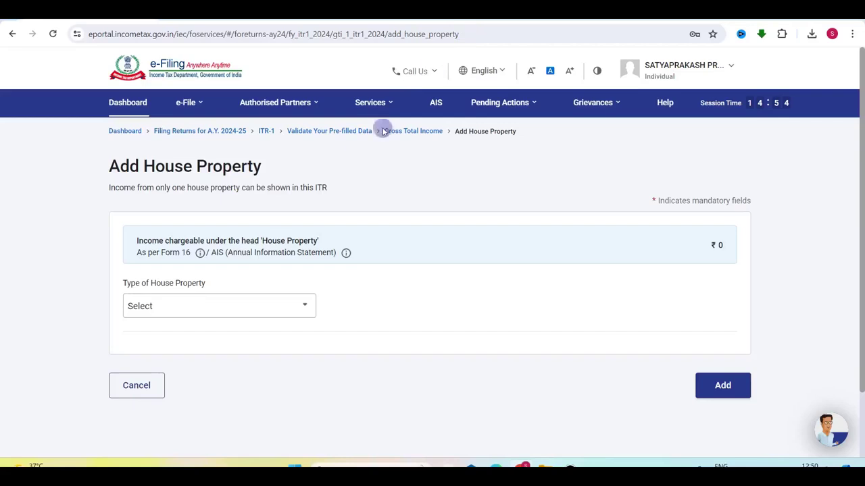
left_click(192, 306)
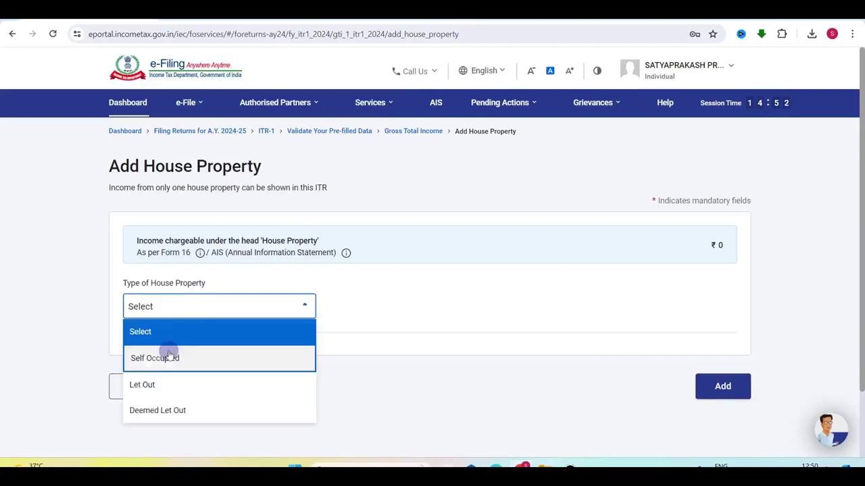
left_click(223, 362)
scroll(361, 334, "down", 2)
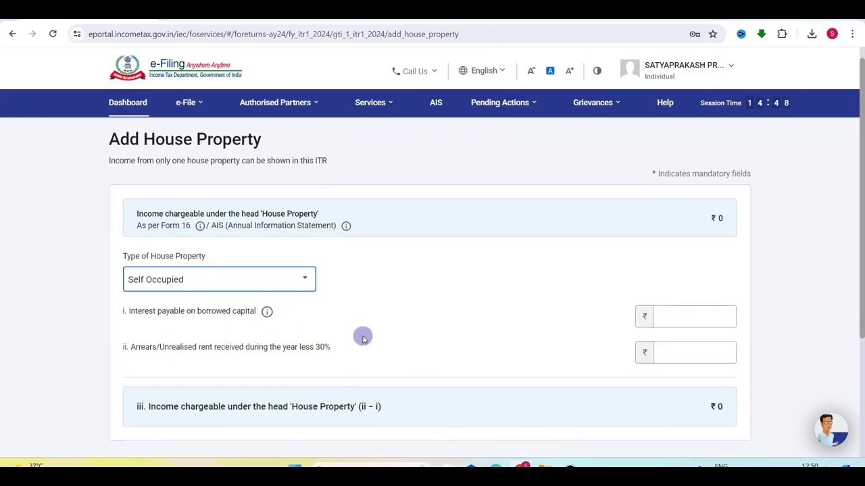
left_click(670, 239)
type("2,00,000")
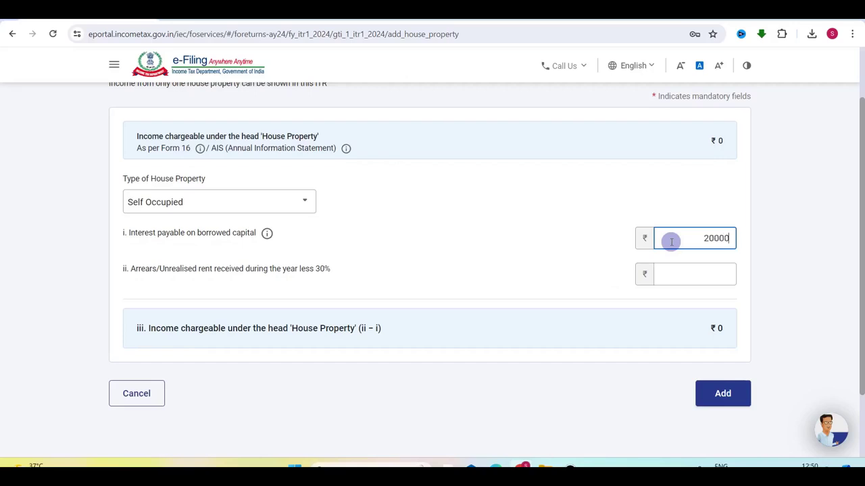
left_click(547, 261)
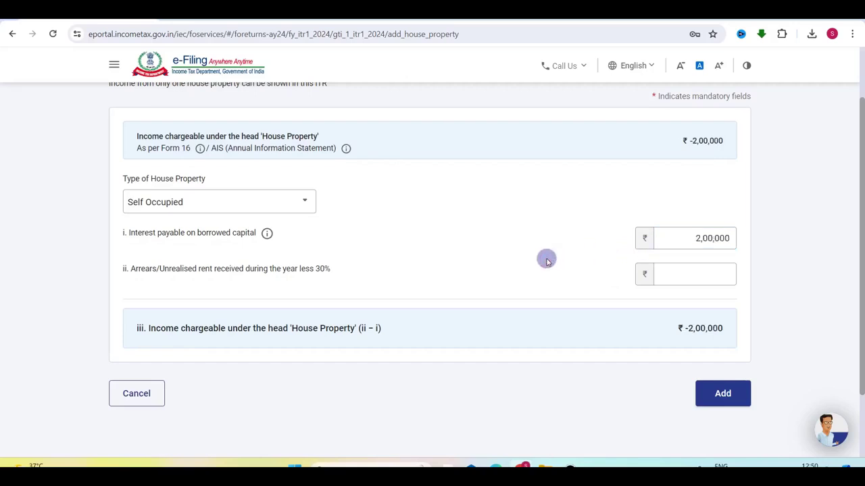
left_click(736, 401)
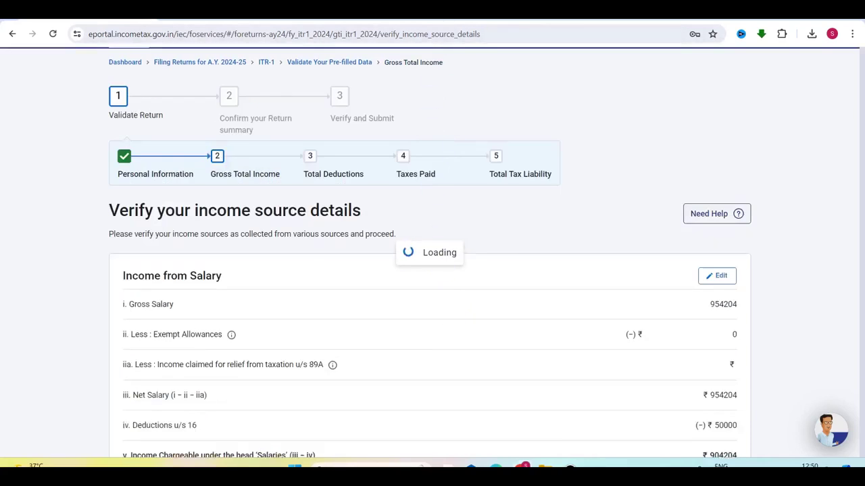
Step: Add another income from other sources, declaring interest income of 2,000 from savings bank accounts in India
scroll(424, 267, "down", 5)
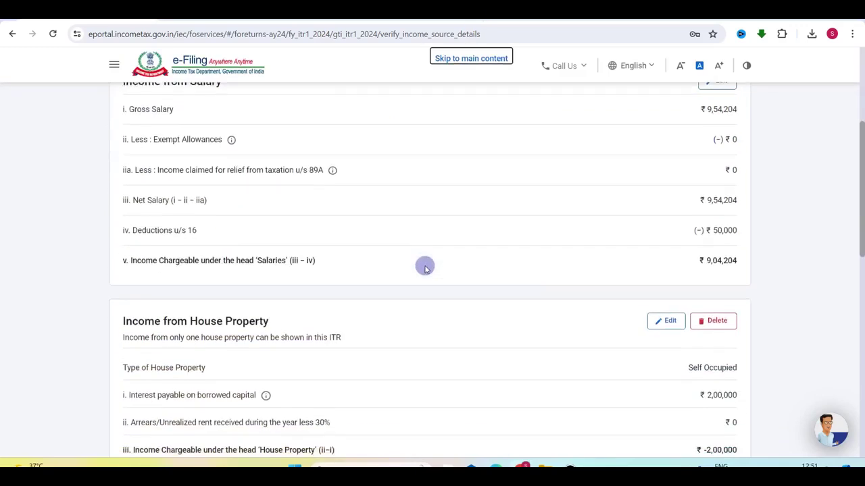
scroll(626, 247, "down", 3)
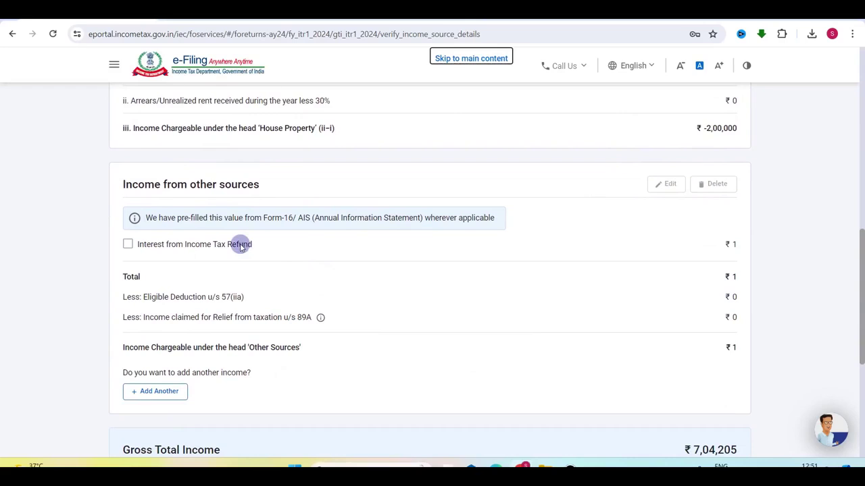
scroll(241, 245, "down", 1)
scroll(203, 299, "down", 1)
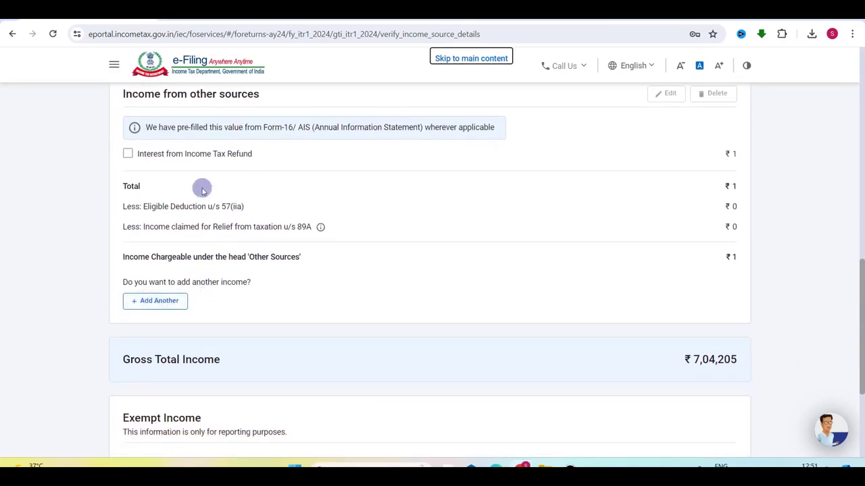
left_click(146, 302)
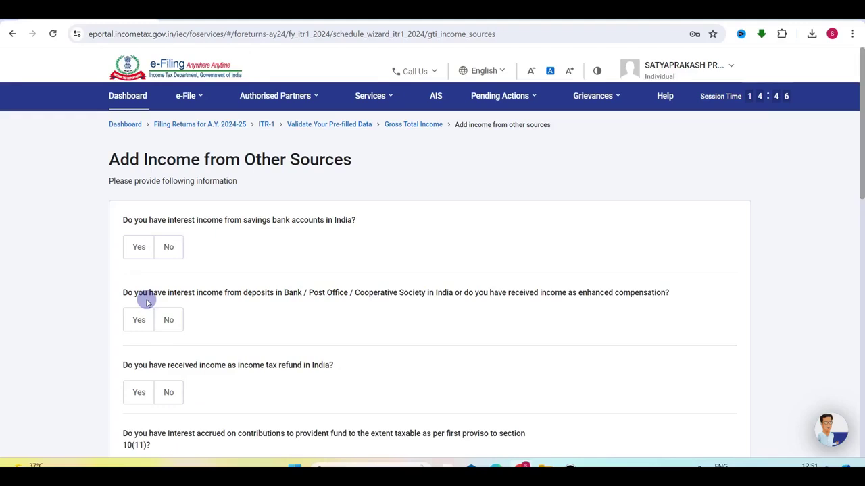
left_click(137, 257)
left_click(176, 291)
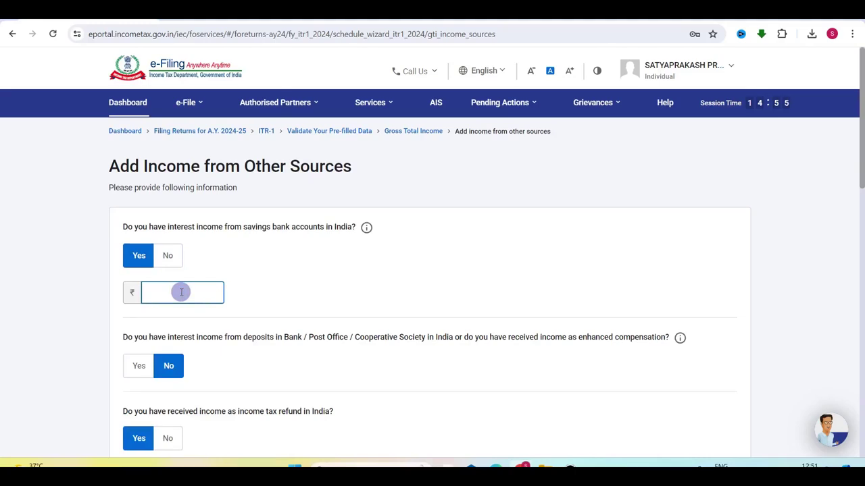
left_click(370, 311)
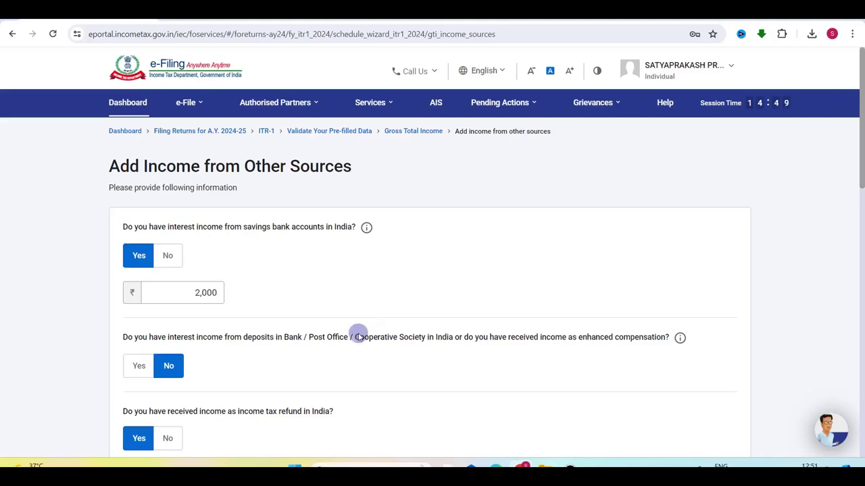
Step: Keep the remaining answers about other sources, continue to the income source details, and confirm the Gross Total Income section
scroll(358, 333, "down", 10)
scroll(358, 333, "down", 3)
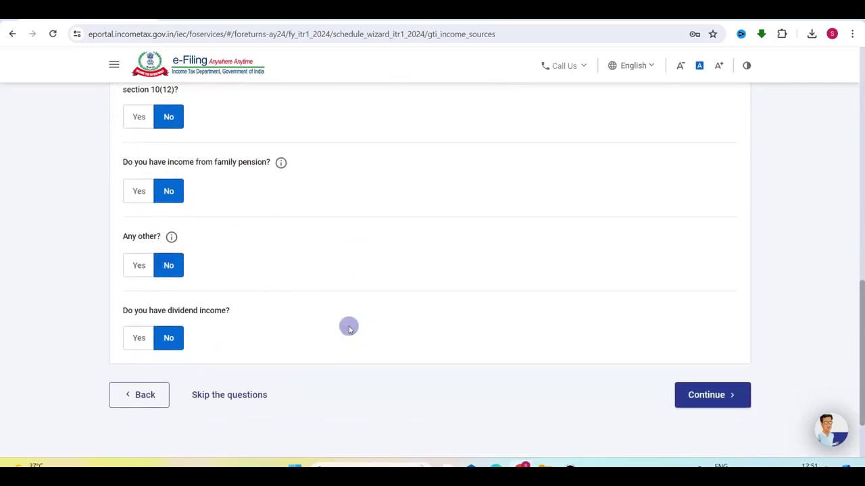
scroll(349, 324, "down", 2)
left_click(712, 340)
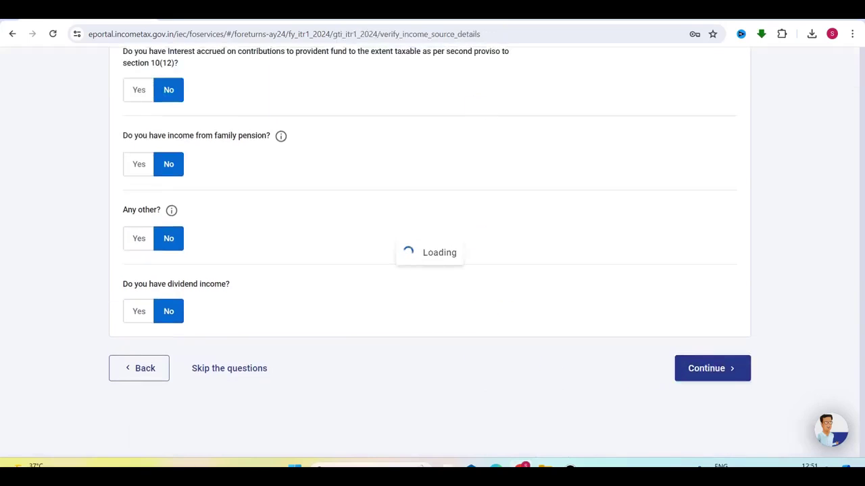
scroll(458, 264, "down", 5)
scroll(459, 266, "down", 10)
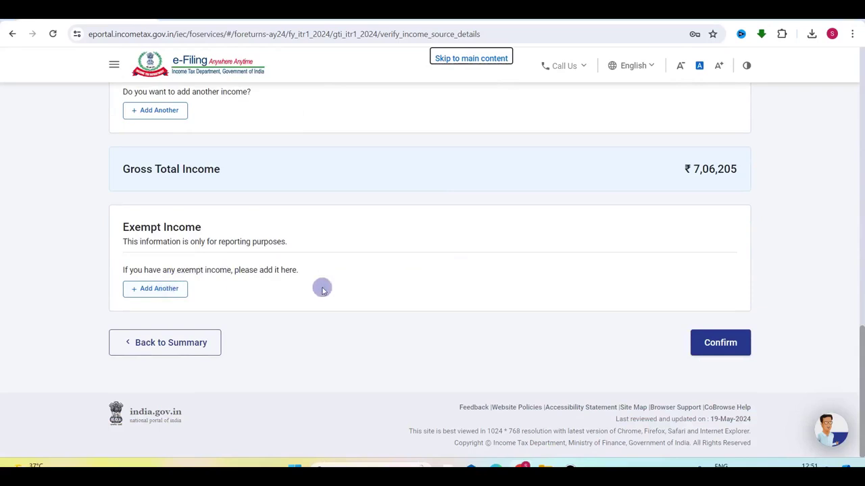
left_click(724, 353)
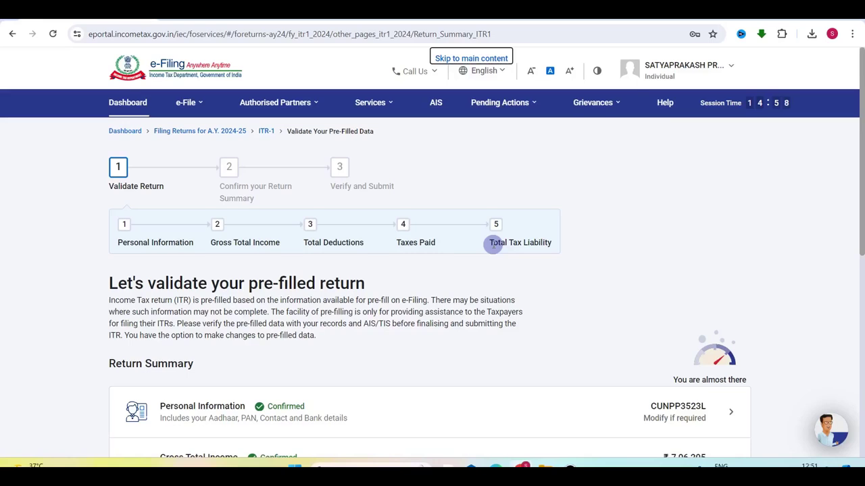
Step: Open the Total Deductions section and claim a Section 80C deduction of 1,50,000
scroll(493, 244, "down", 4)
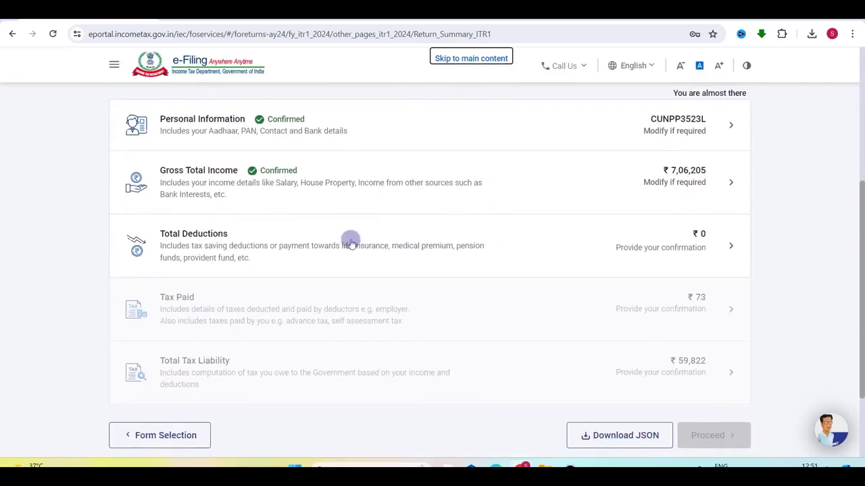
left_click(632, 248)
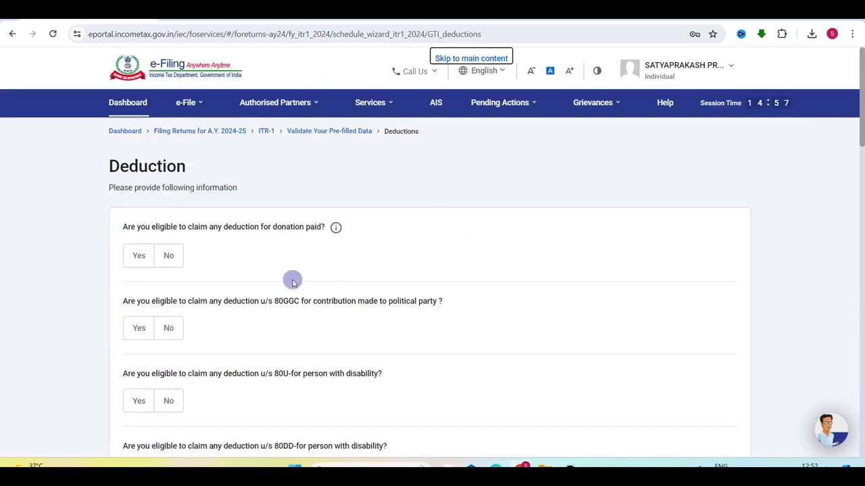
scroll(291, 336, "down", 3)
scroll(292, 336, "down", 6)
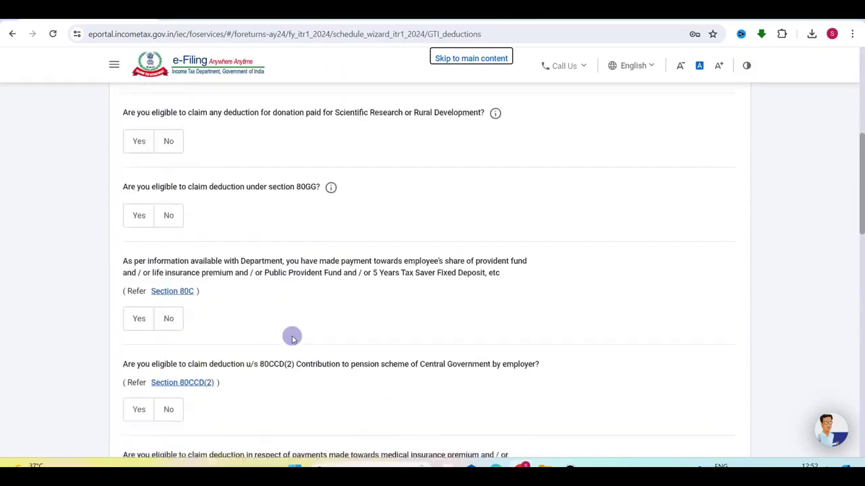
scroll(292, 336, "down", 5)
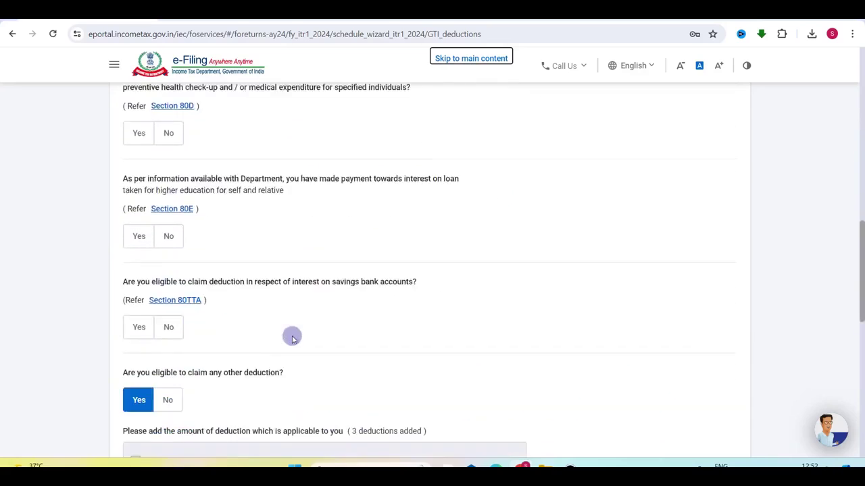
scroll(292, 336, "up", 4)
scroll(292, 336, "up", 4)
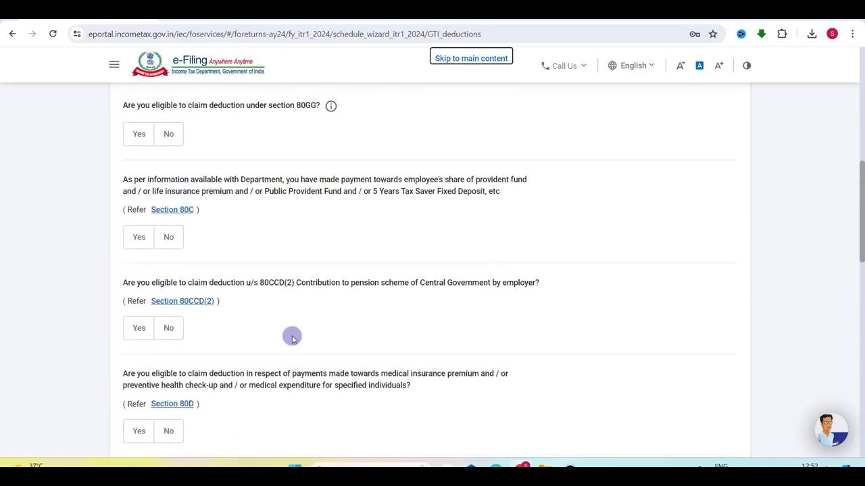
left_click(137, 268)
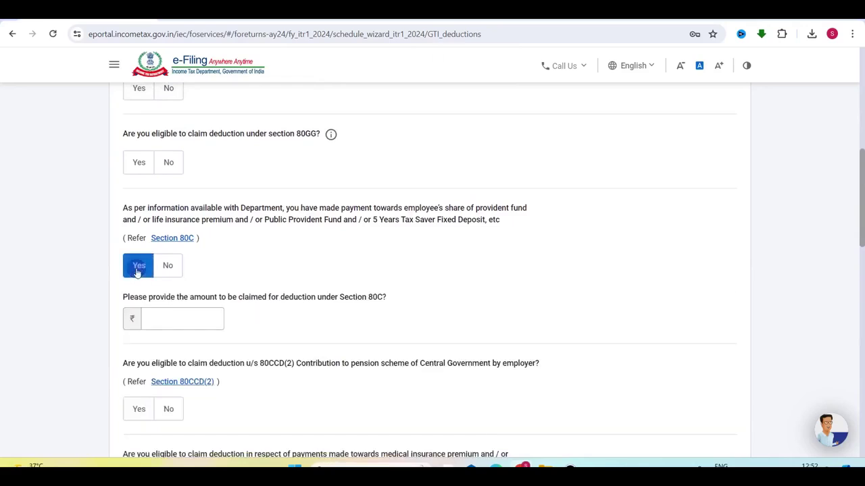
left_click(174, 321)
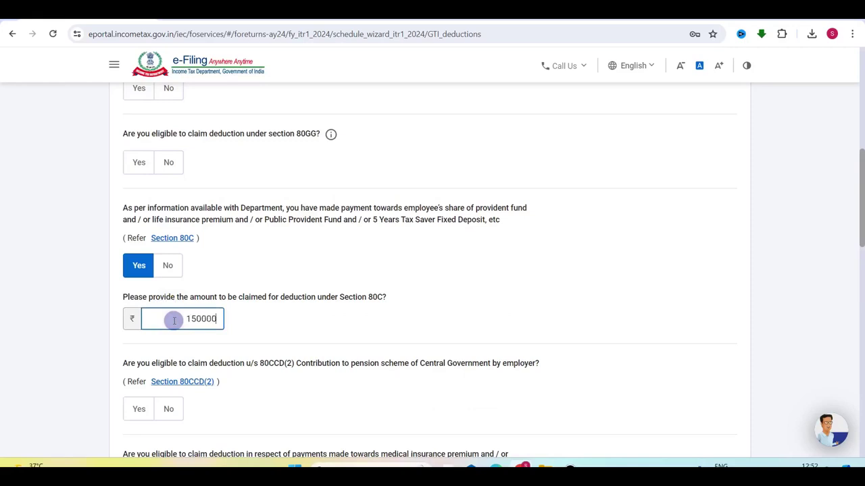
left_click(361, 333)
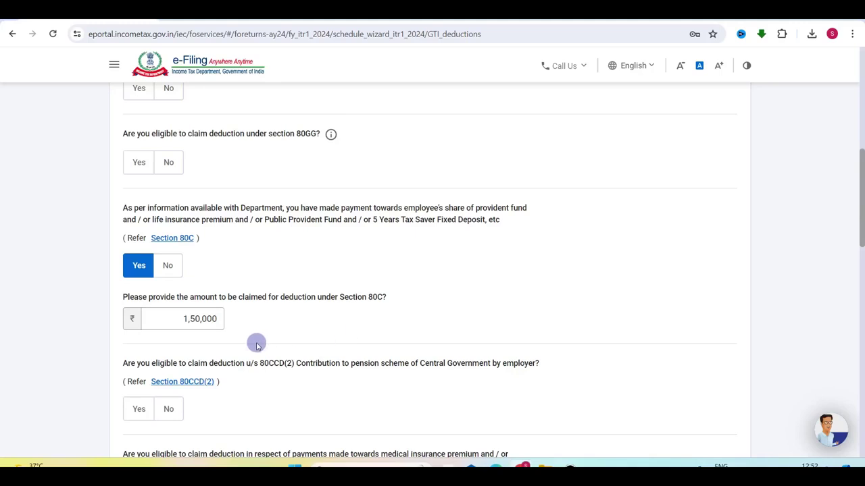
Step: Answer Yes to the Section 80D medical insurance and Section 80TTA savings bank interest deduction questions
scroll(256, 346, "down", 1)
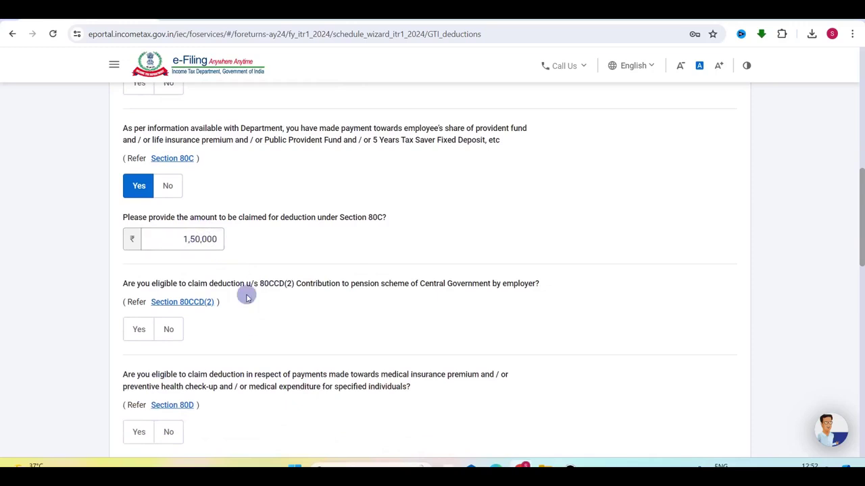
scroll(246, 295, "down", 2)
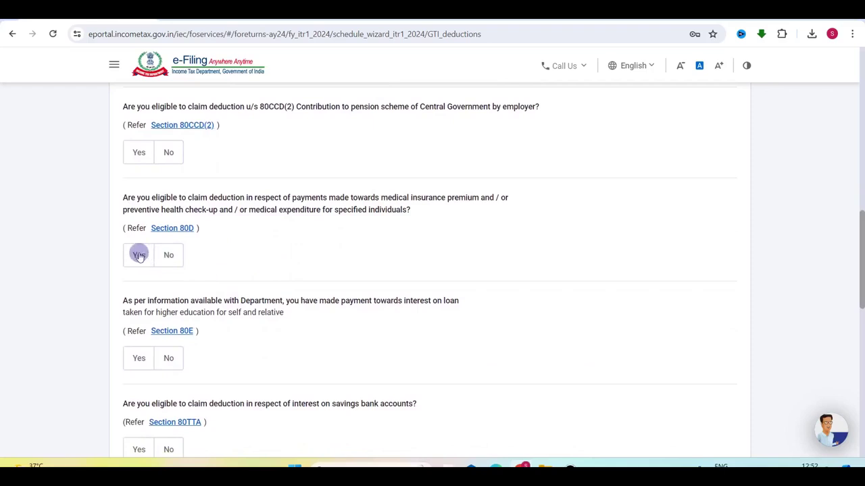
left_click(138, 255)
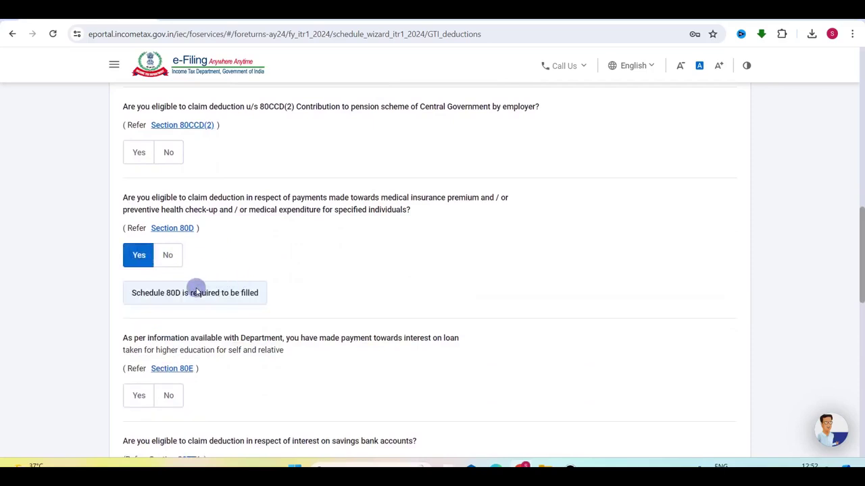
scroll(196, 289, "down", 2)
scroll(195, 289, "down", 1)
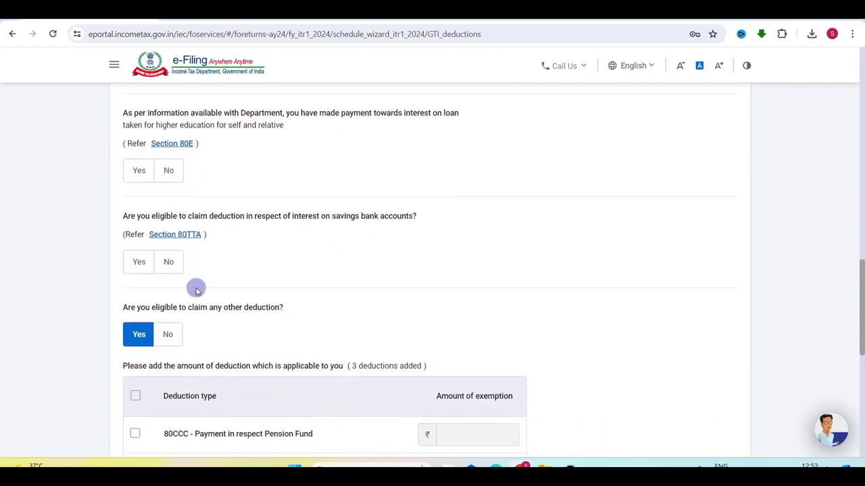
left_click(139, 265)
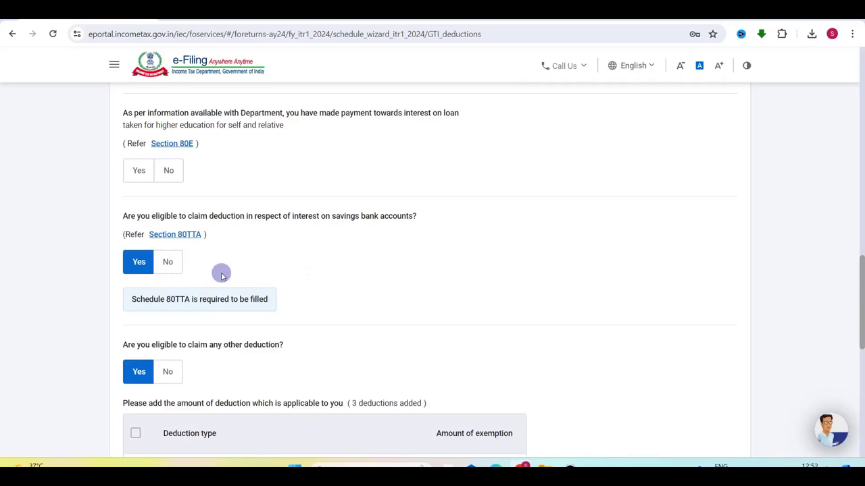
Step: Deselect 80EE, 80EEA and 80EEB among the other deductions and continue to the deduction verification page
scroll(220, 274, "down", 1)
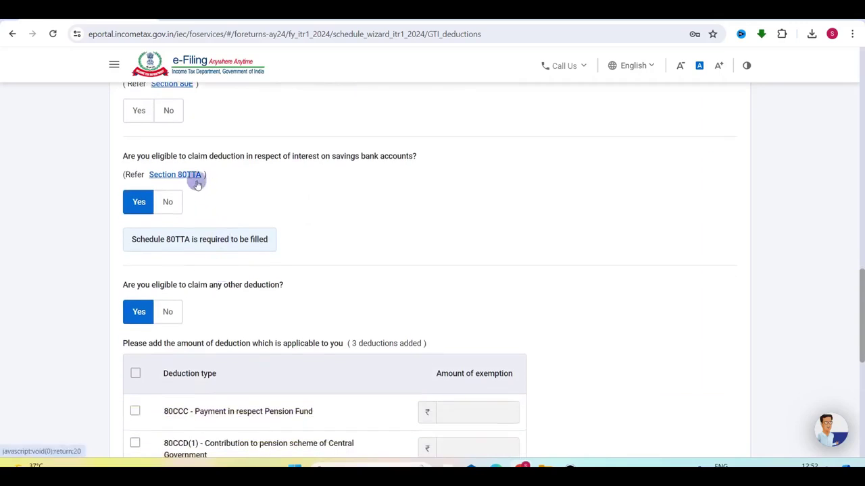
scroll(270, 254, "down", 5)
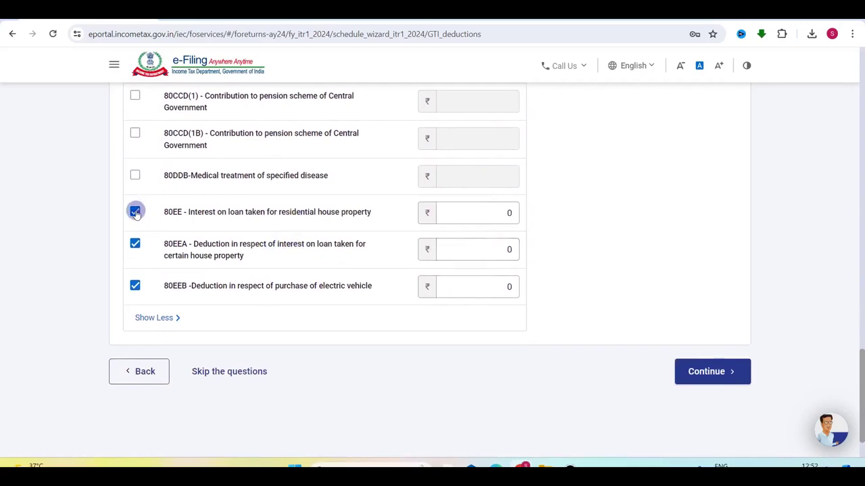
left_click(135, 212)
left_click(136, 246)
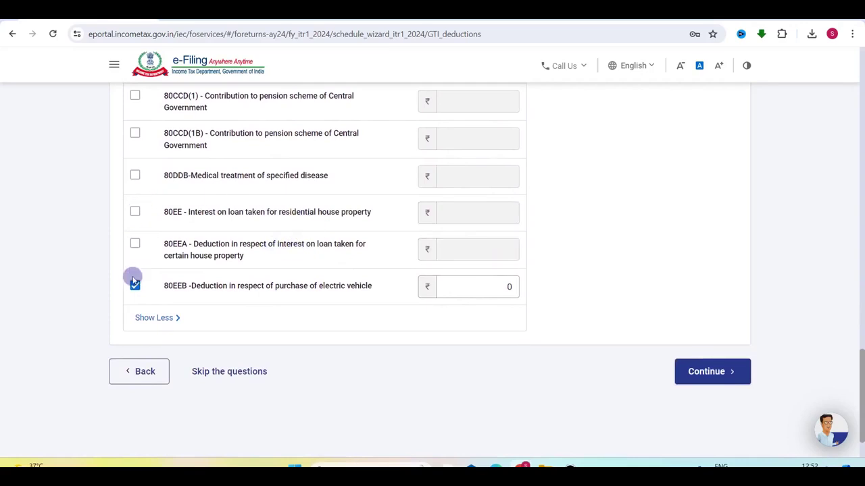
left_click(135, 285)
left_click(709, 374)
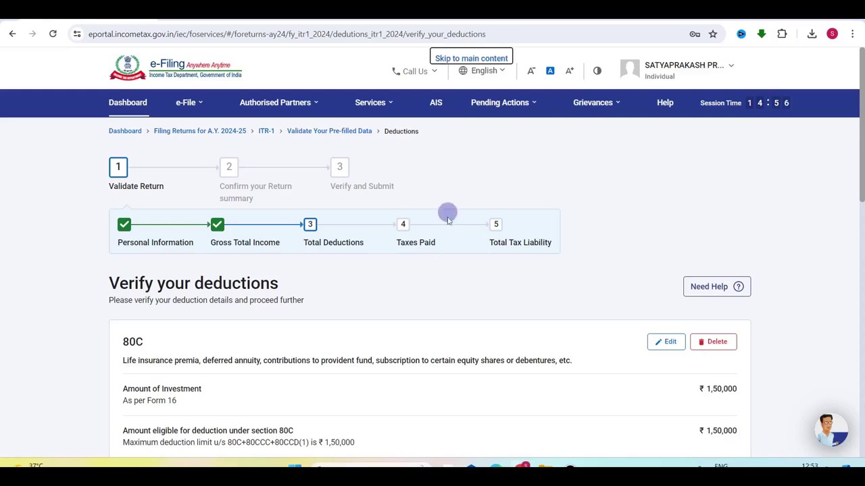
Step: Edit the 80D deduction: answer No for a senior citizen in the family and enter 5,000 as self and family Preventive Health Checkup
scroll(456, 351, "down", 3)
scroll(689, 246, "down", 2)
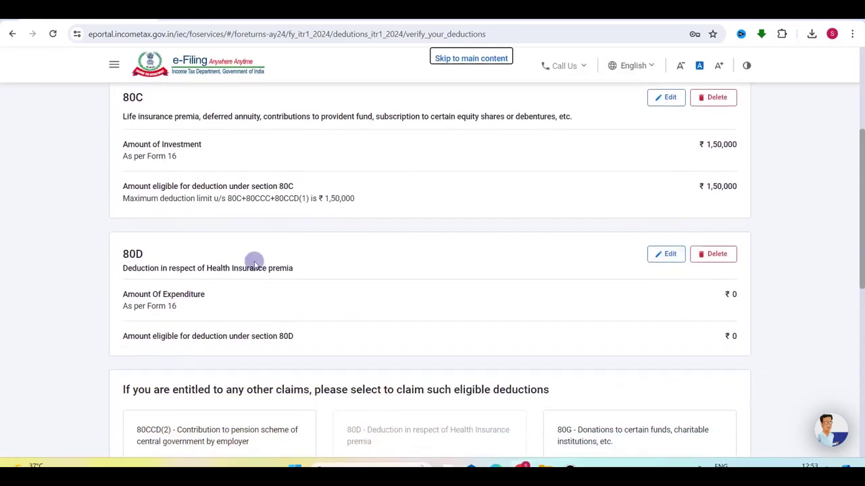
left_click(668, 256)
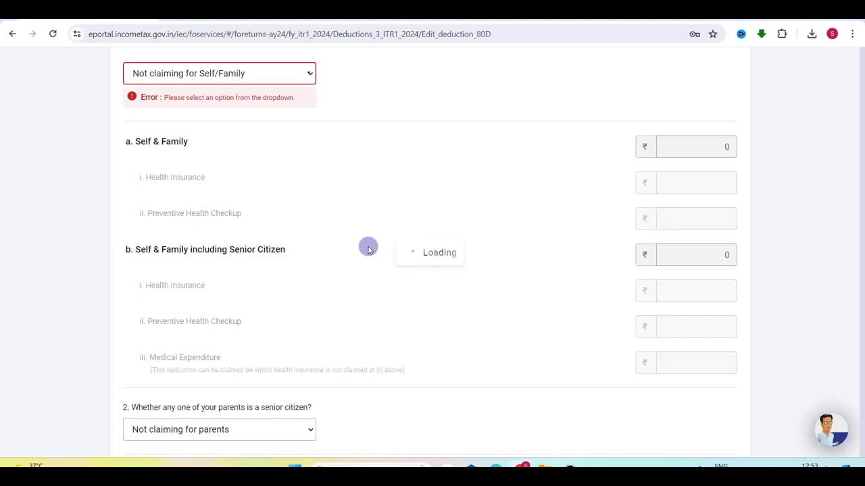
scroll(307, 286, "down", 2)
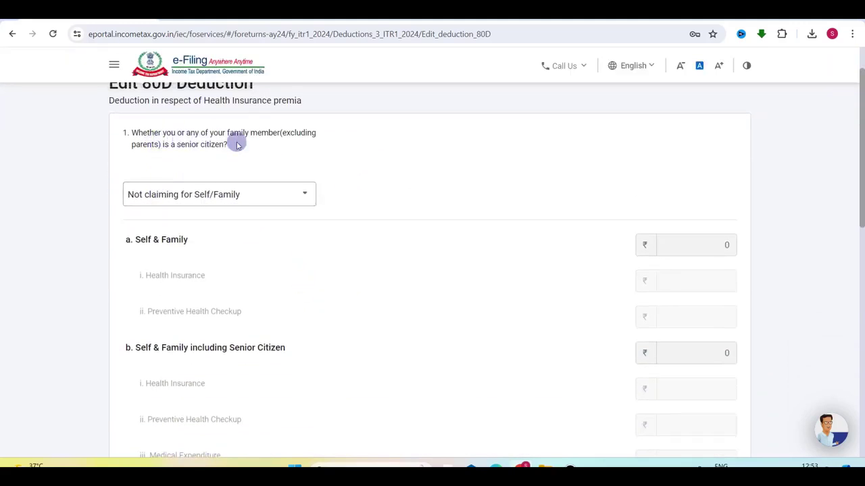
left_click(207, 195)
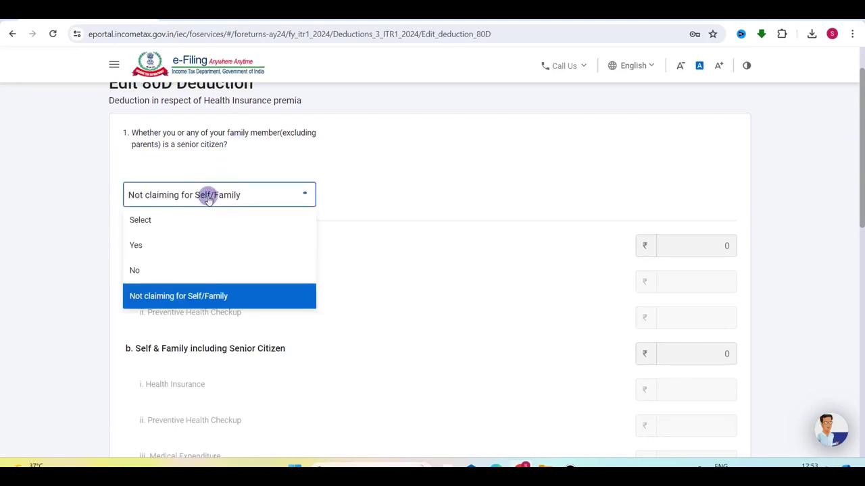
left_click(144, 273)
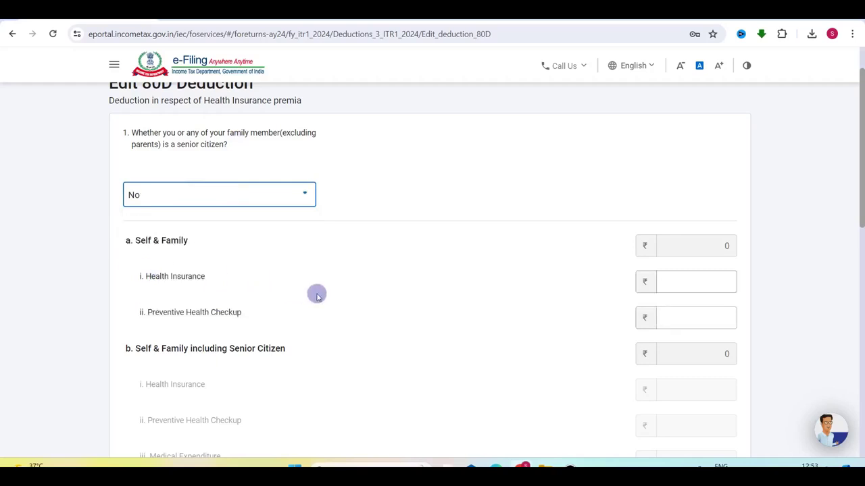
left_click(686, 289)
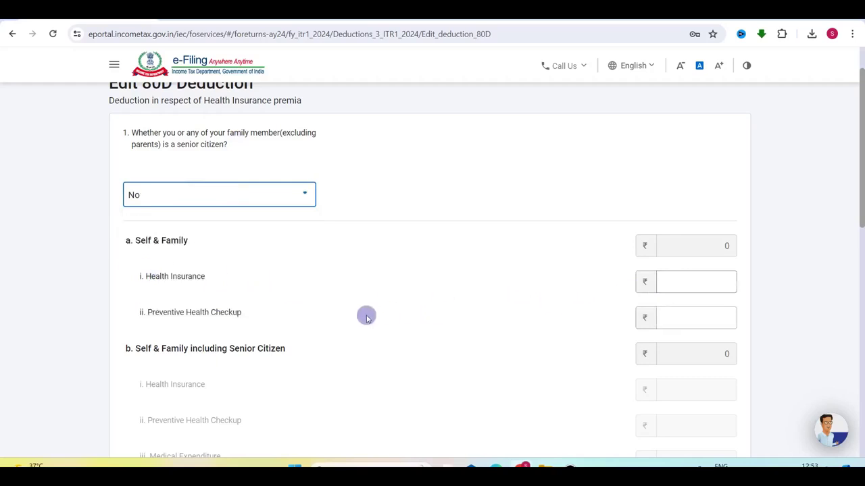
left_click(682, 323)
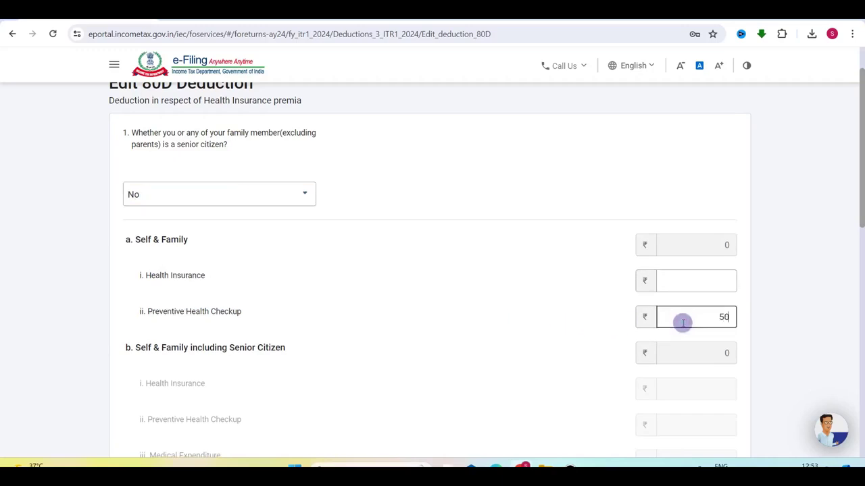
left_click(485, 289)
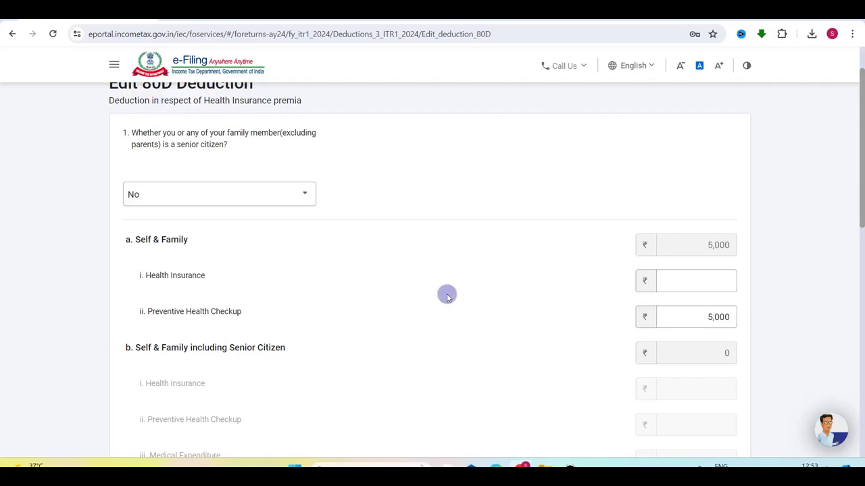
scroll(447, 297, "down", 1)
scroll(447, 297, "down", 5)
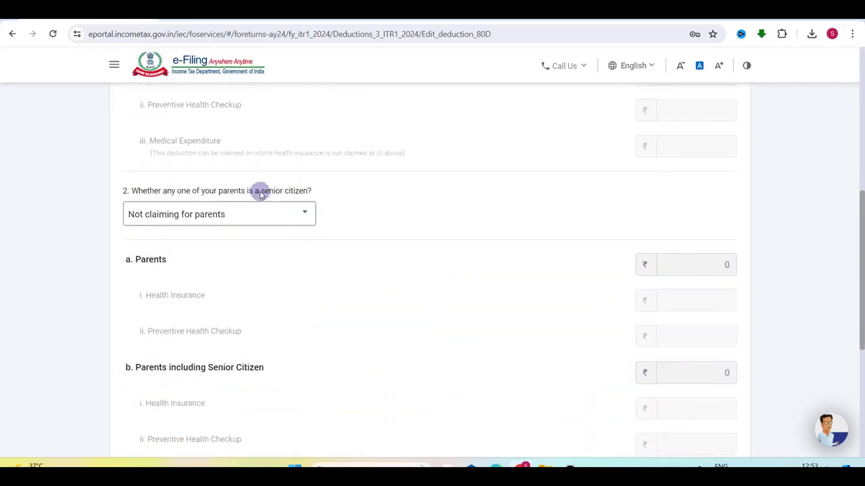
left_click(200, 214)
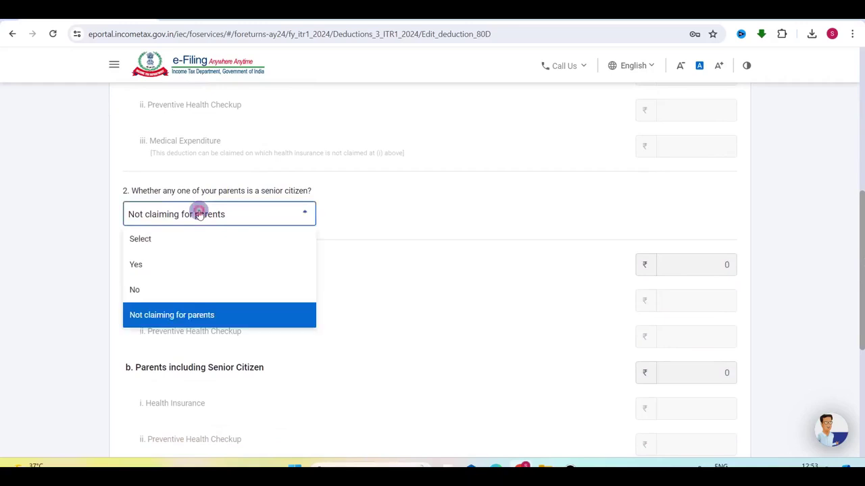
left_click(154, 267)
scroll(397, 344, "down", 2)
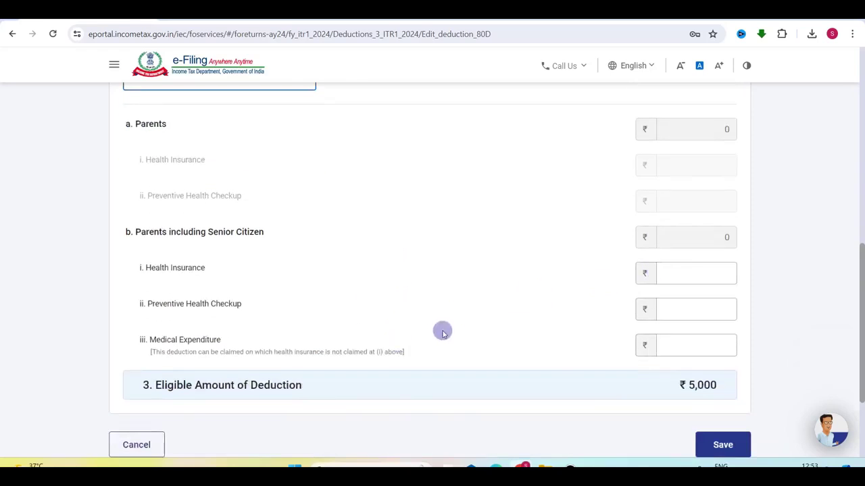
left_click(670, 345)
scroll(479, 340, "up", 2)
left_click(189, 215)
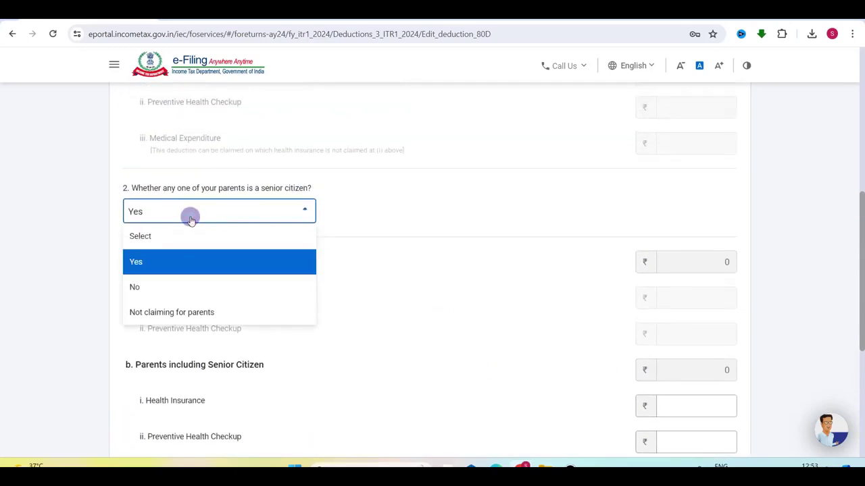
left_click(171, 314)
Step: Save the edited 80D deduction
scroll(337, 322, "down", 4)
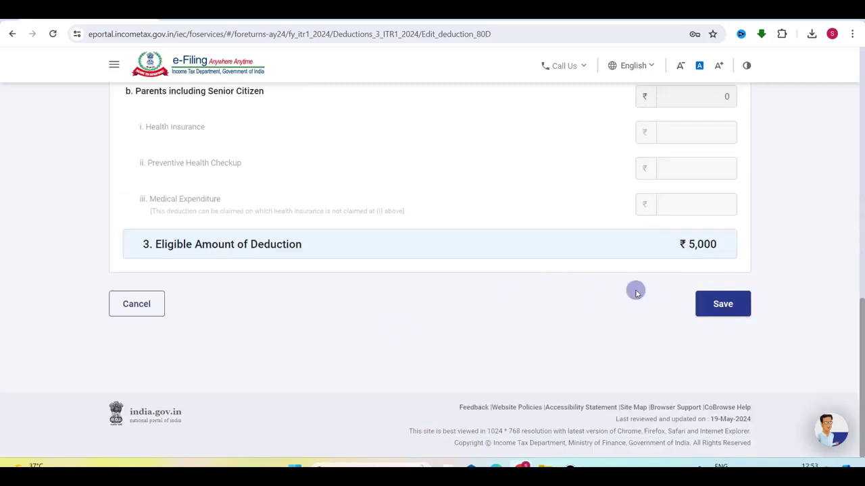
left_click(723, 304)
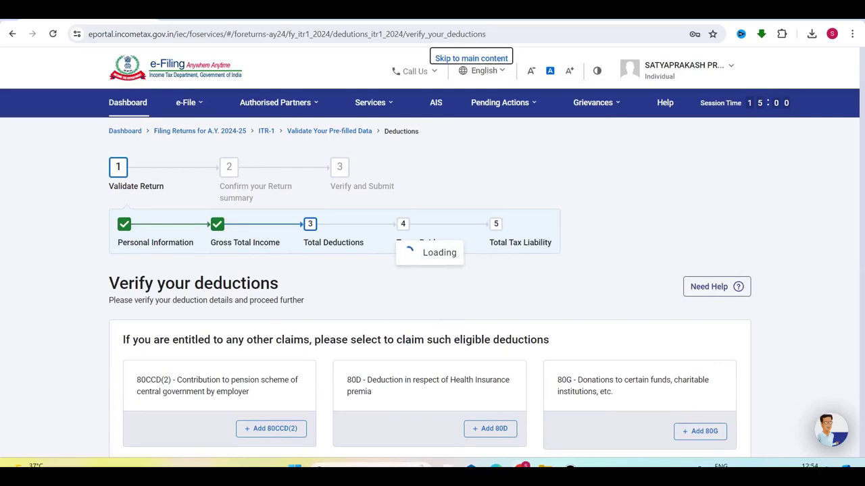
Step: Add an 80TTA deduction with 2,000 as interest on saving bank accounts
scroll(440, 286, "down", 5)
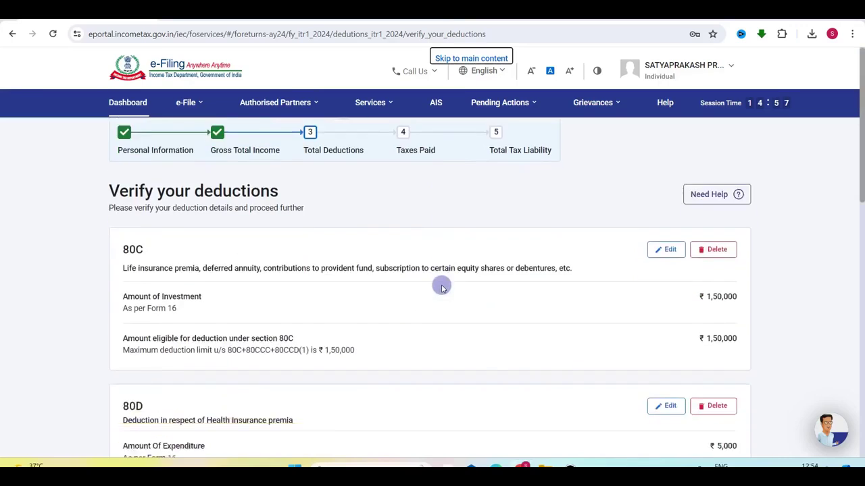
scroll(439, 286, "down", 2)
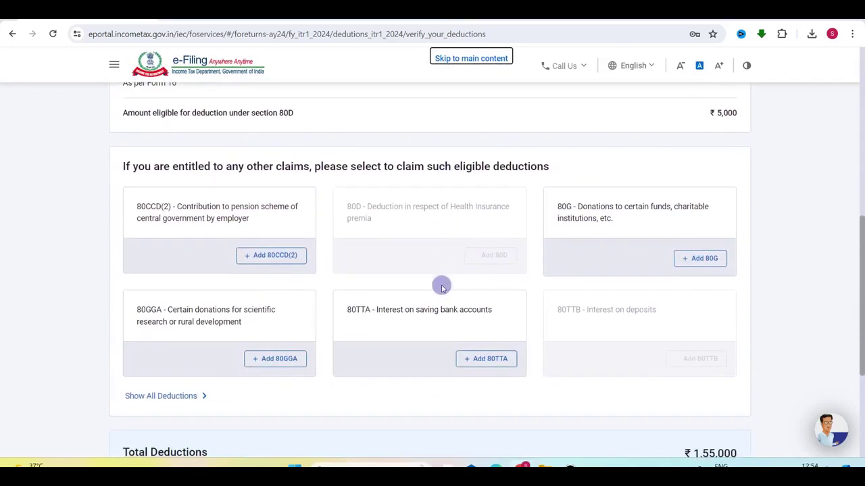
left_click(481, 360)
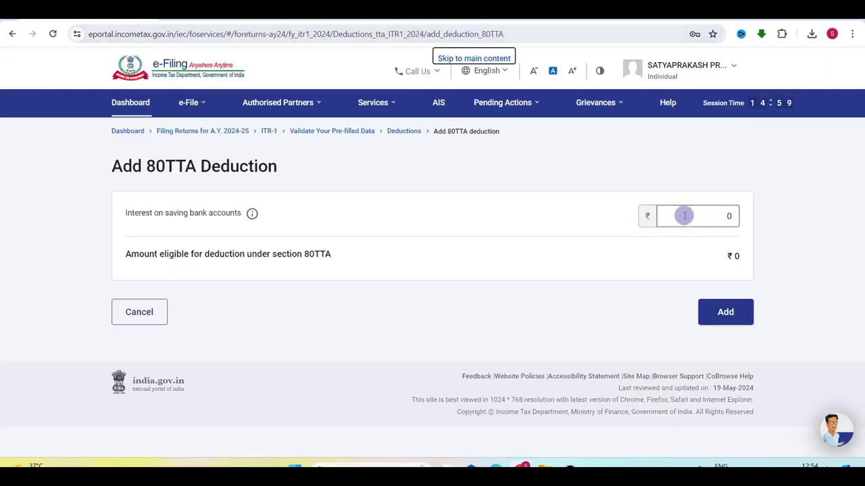
left_click(689, 215)
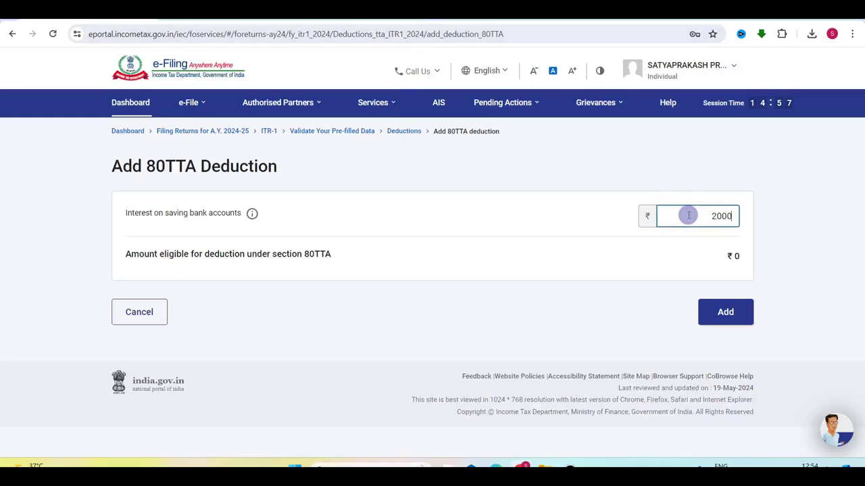
left_click(648, 261)
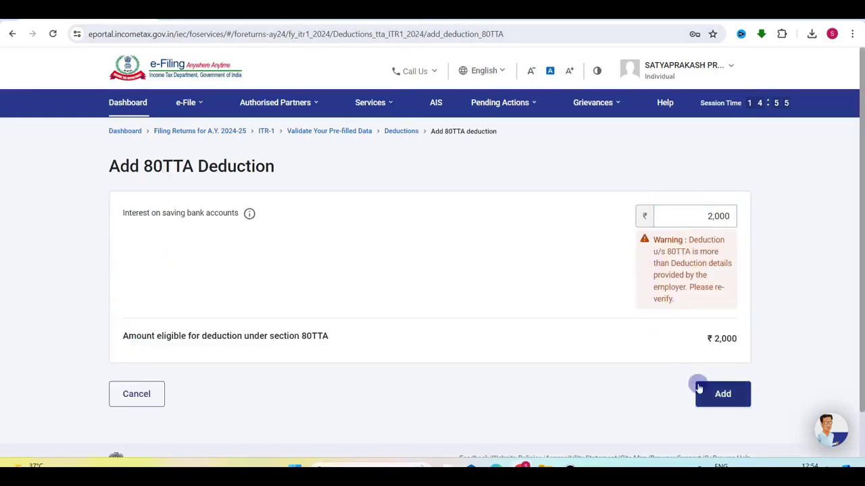
left_click(721, 394)
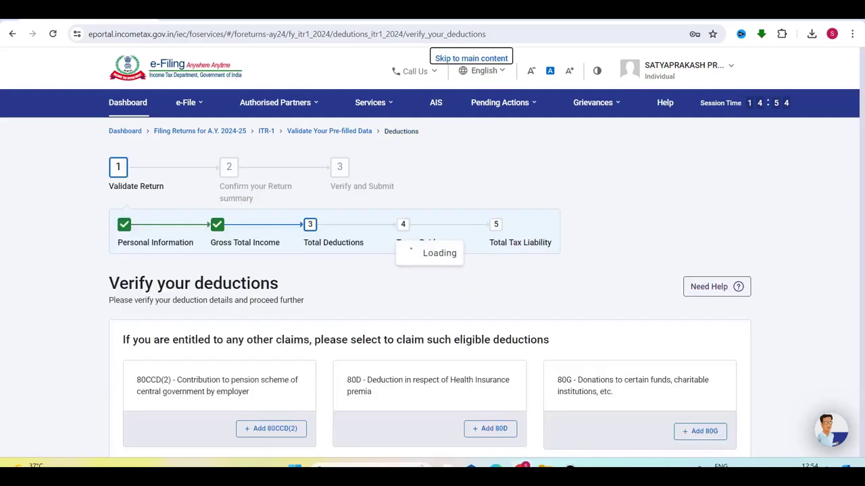
Step: Review the 80C, 80D and 80TTA entries and confirm the total deductions
scroll(451, 257, "down", 3)
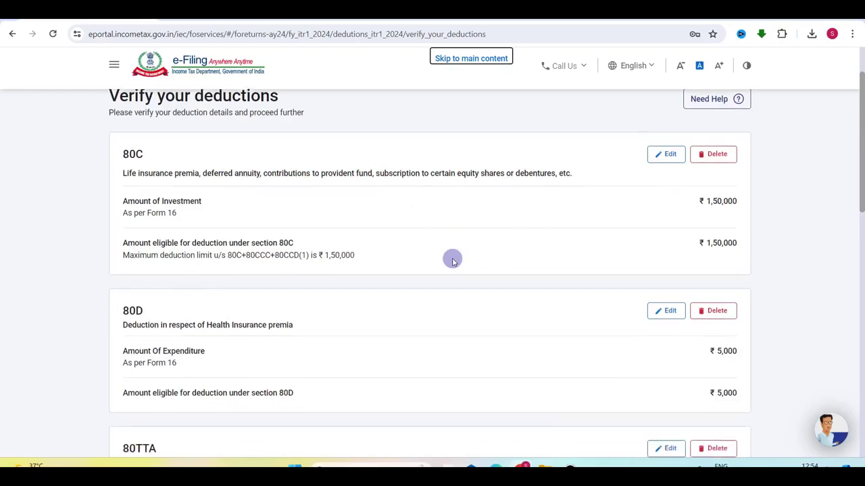
scroll(617, 245, "down", 3)
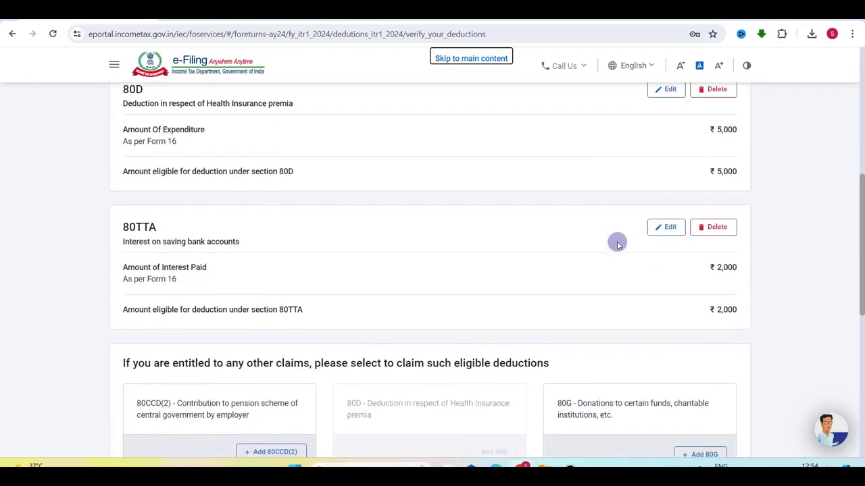
scroll(655, 291, "down", 6)
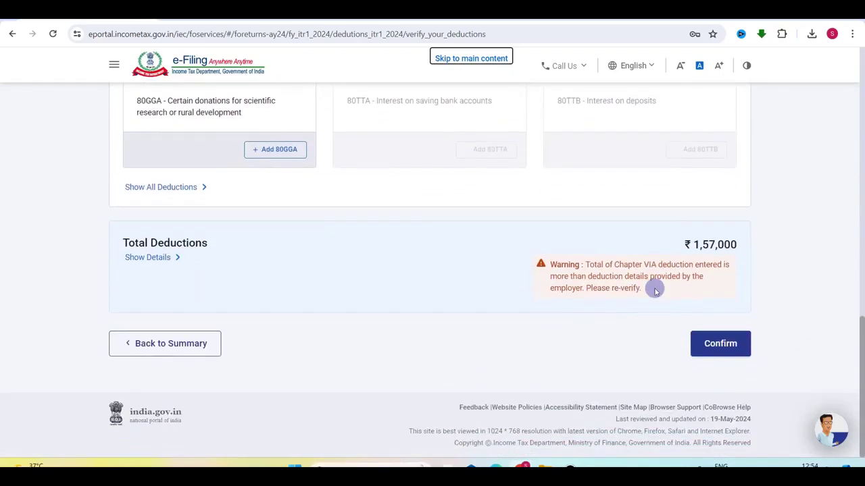
scroll(704, 319, "up", 3)
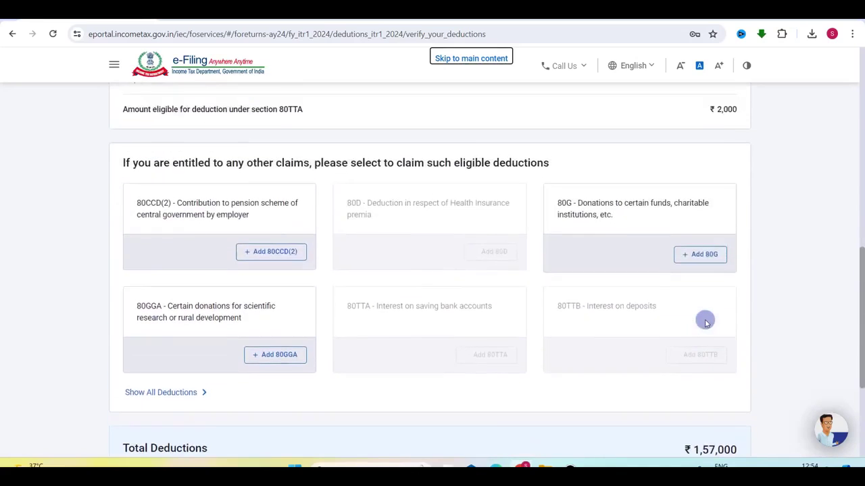
scroll(666, 295, "down", 3)
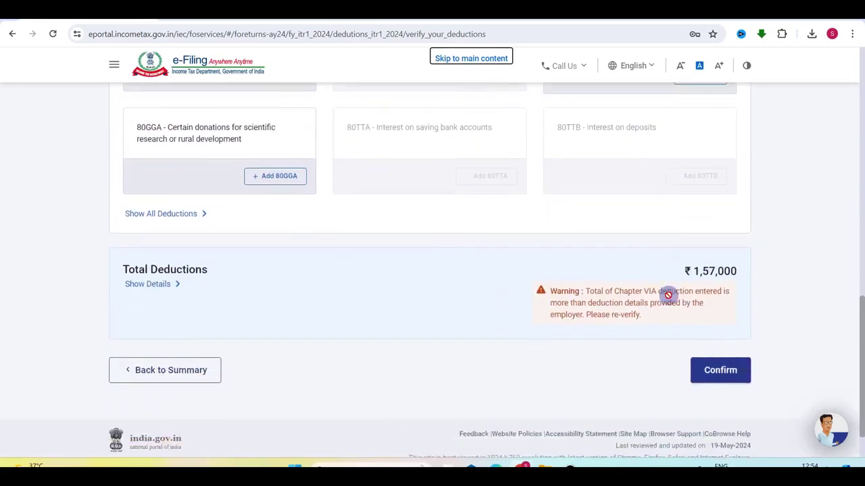
scroll(691, 253, "up", 3)
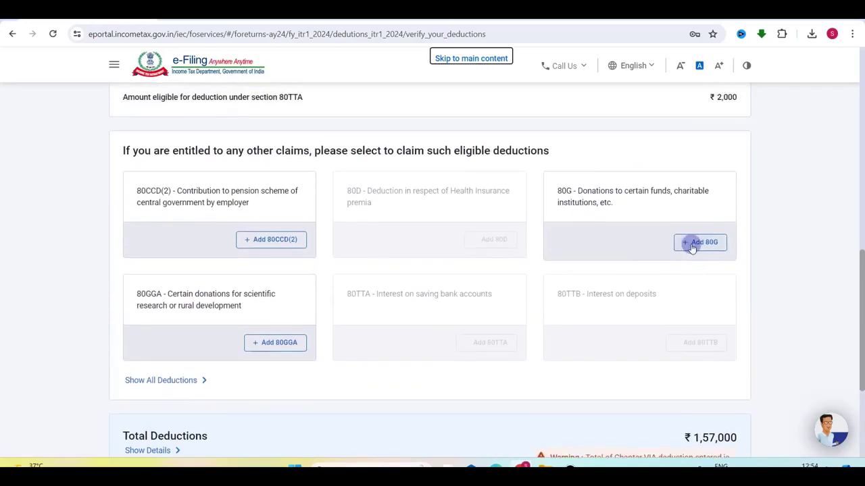
scroll(707, 245, "down", 3)
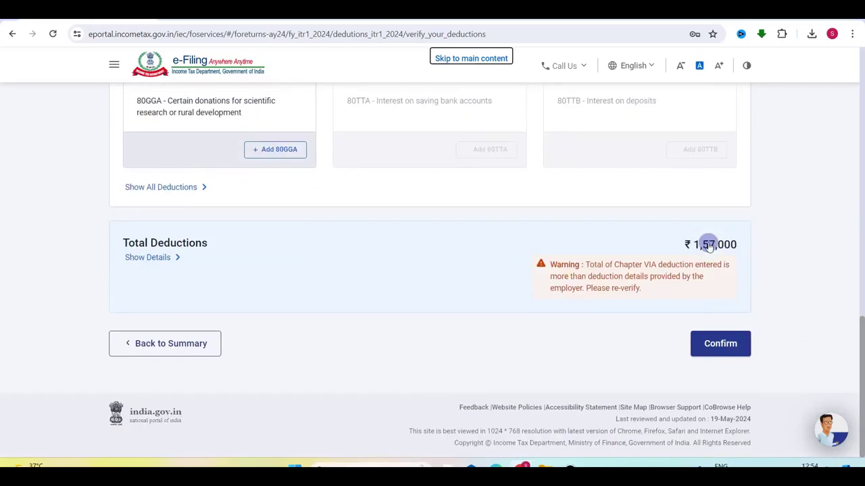
left_click(720, 344)
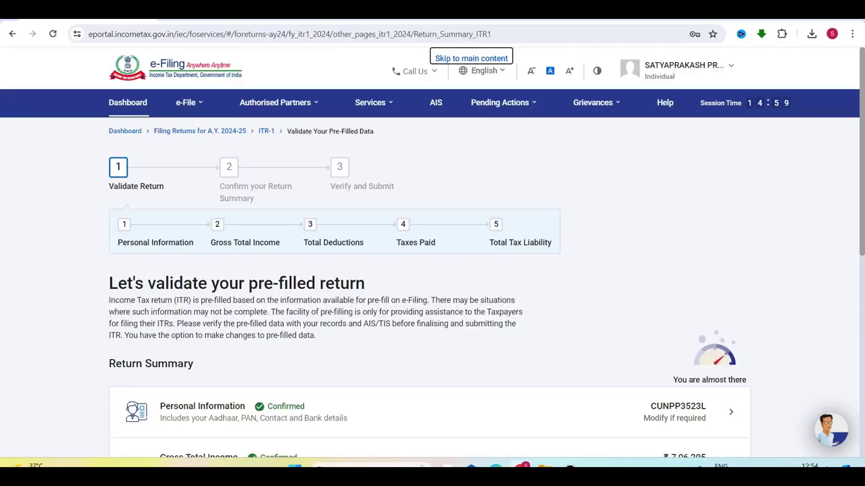
Step: Open the Tax Paid section from the return summary and review its TDS, TCS and advance tax details
scroll(387, 280, "down", 3)
scroll(386, 280, "down", 5)
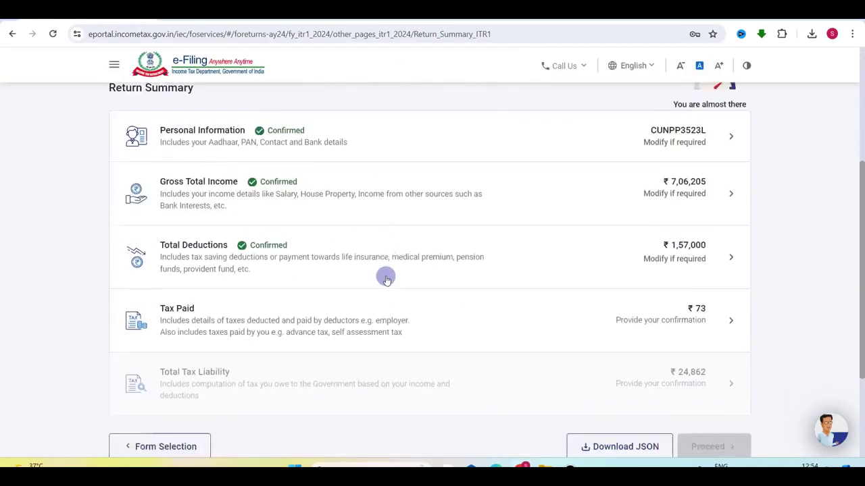
left_click(677, 221)
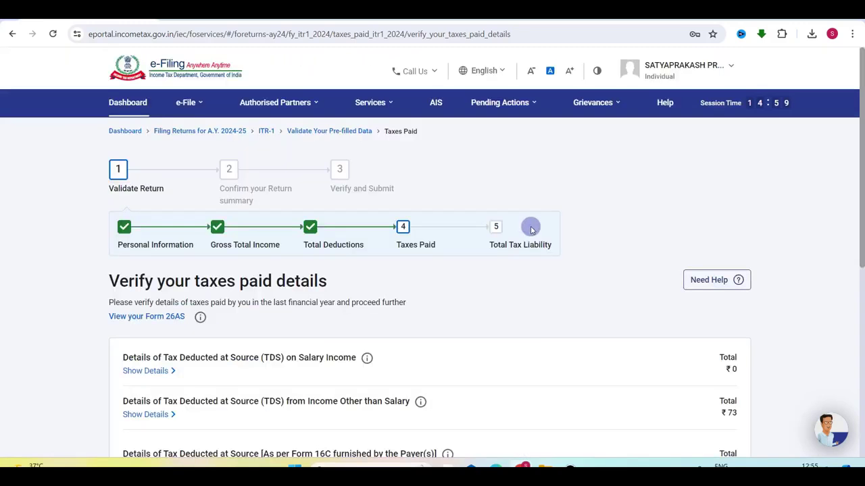
scroll(321, 354, "down", 2)
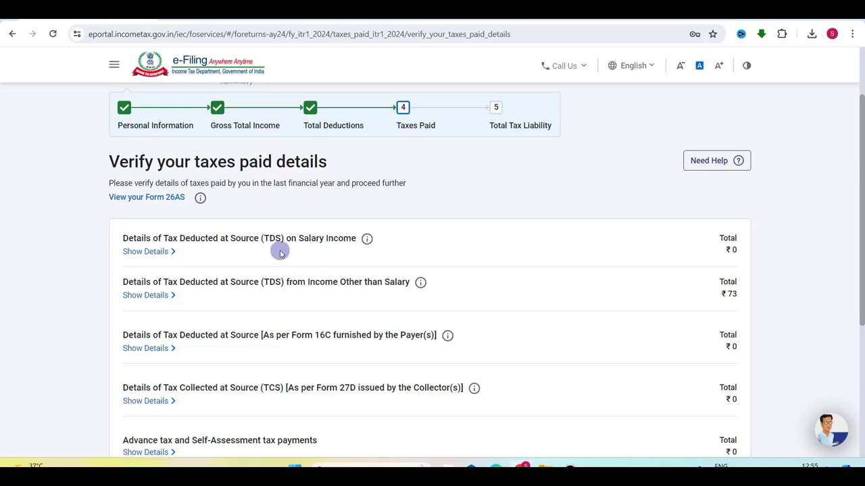
scroll(280, 248, "up", 2)
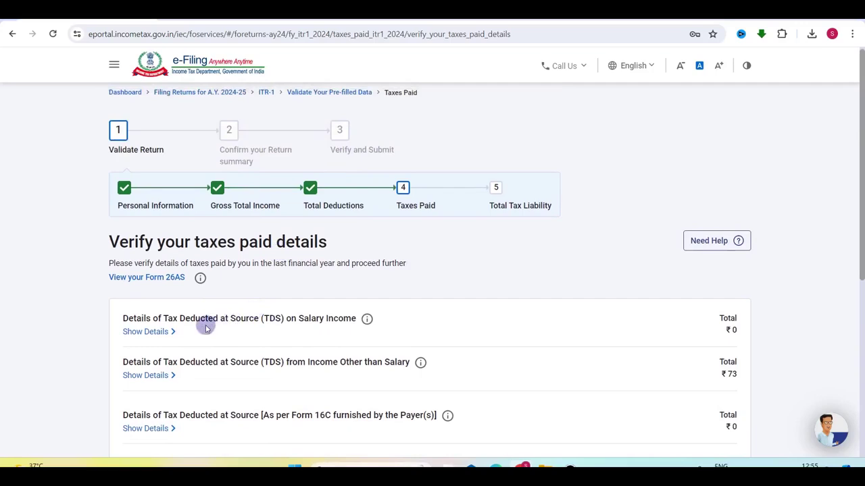
scroll(349, 331, "down", 5)
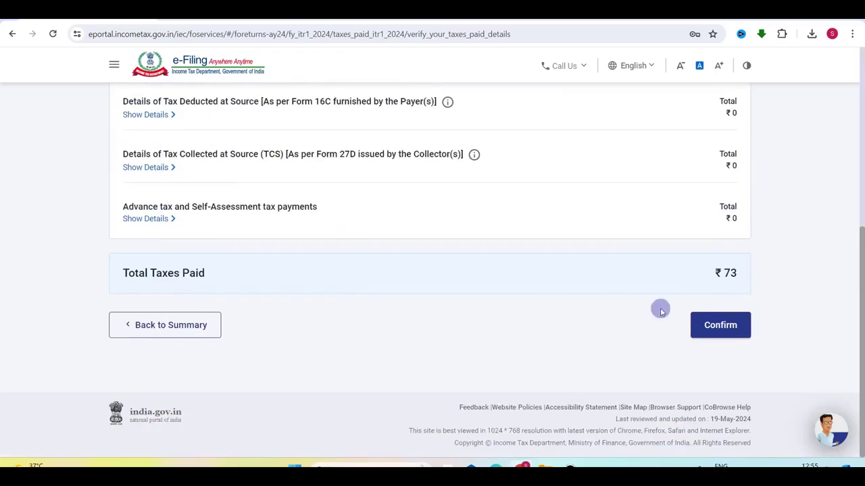
scroll(517, 318, "up", 3)
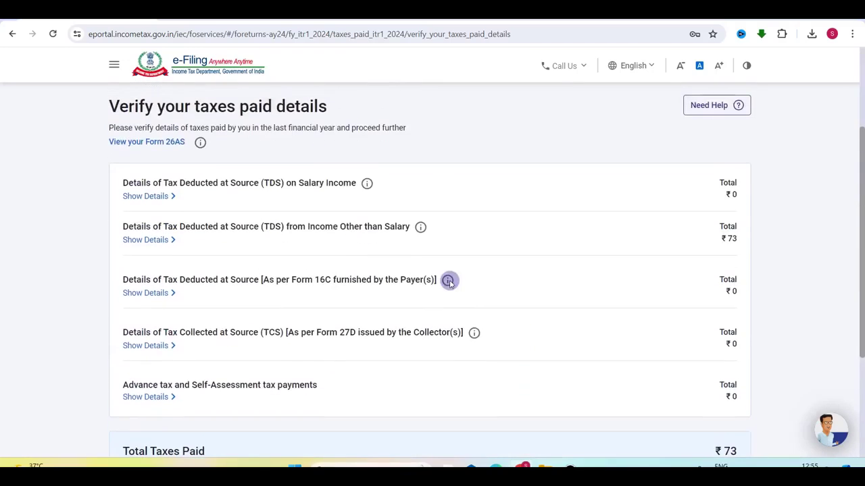
Step: Start a new deductor entry for TDS on salary income and check the Form 16 PDF for the deductor and salary details
left_click(150, 199)
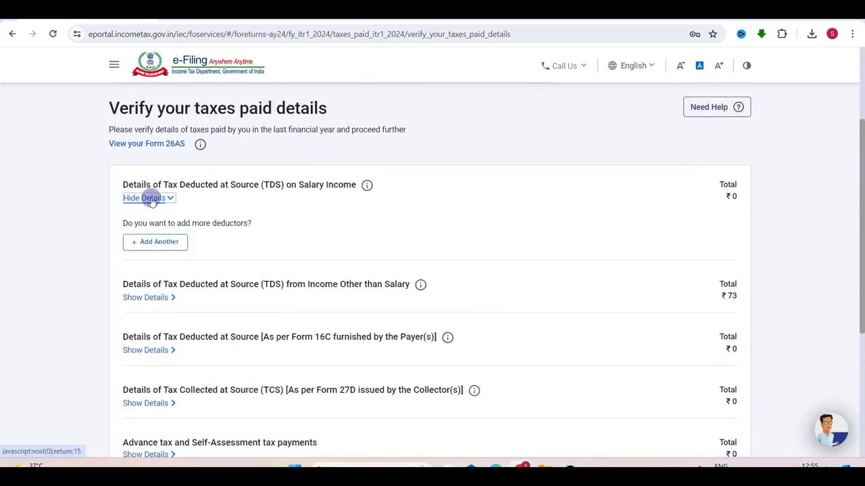
left_click(159, 243)
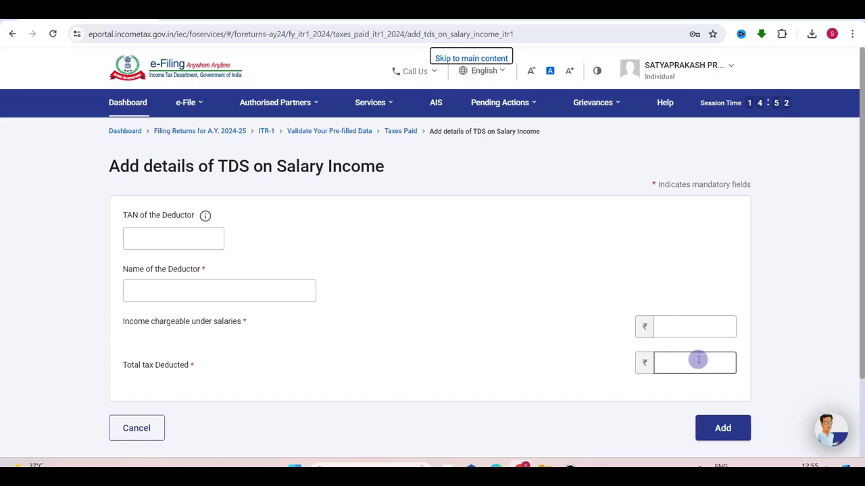
key("alt+Tab")
scroll(483, 336, "up", 6)
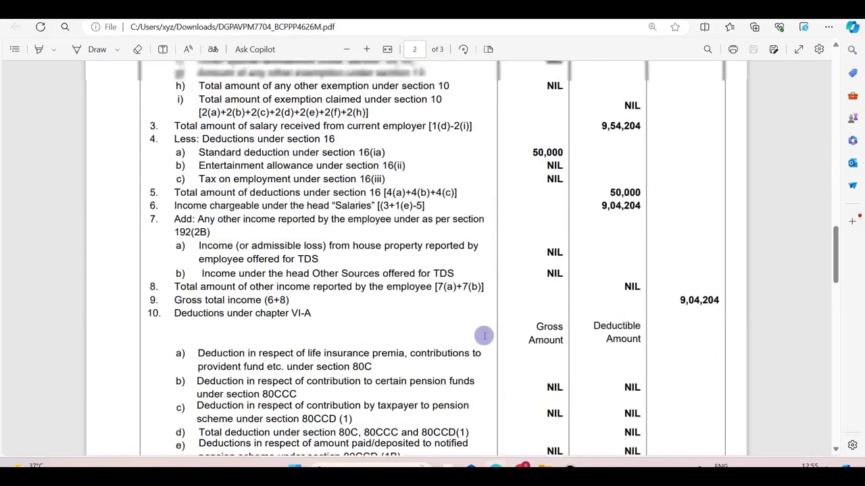
scroll(483, 336, "up", 10)
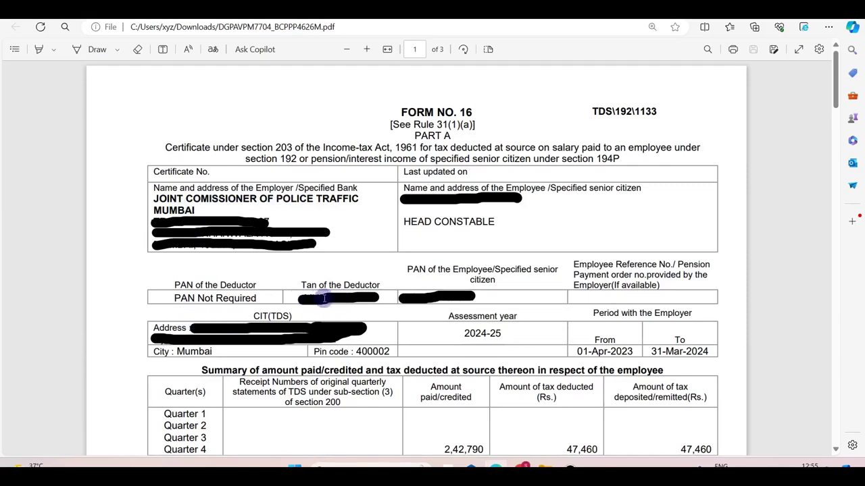
key("alt+Tab")
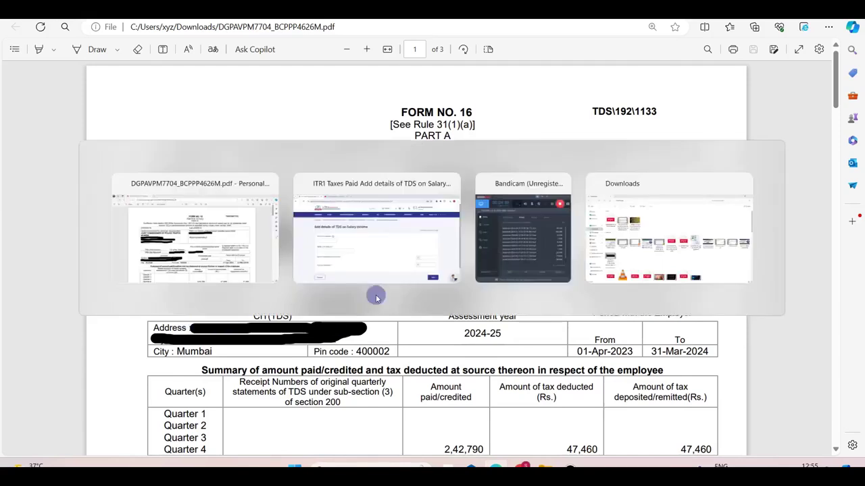
key("alt+Tab")
scroll(299, 334, "down", 15)
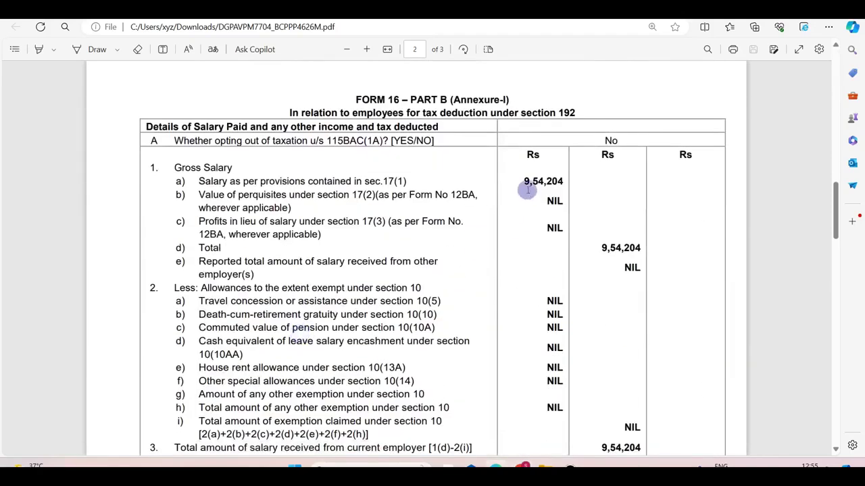
key("alt+Tab")
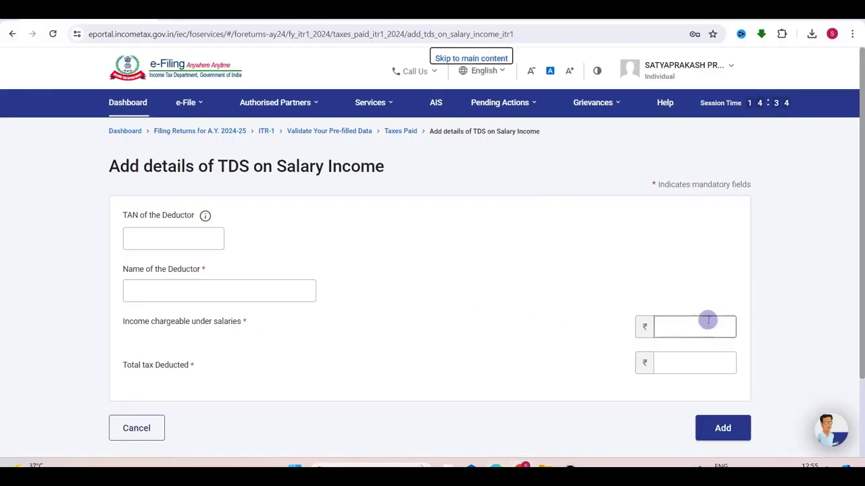
Step: Check the tax deducted in Form 16 and add the salary TDS entry with income 9,54,204 and total tax deducted 47,460
key("alt+Tab")
scroll(656, 377, "down", 10)
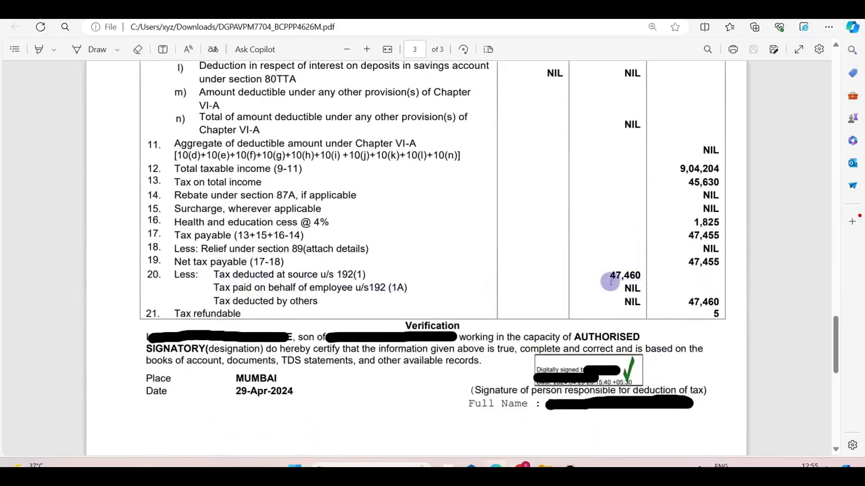
key("alt+Tab")
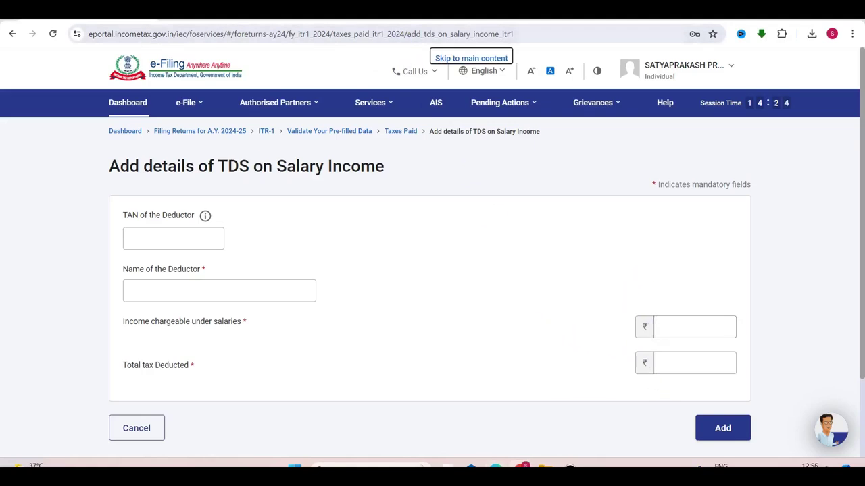
key("alt+Tab")
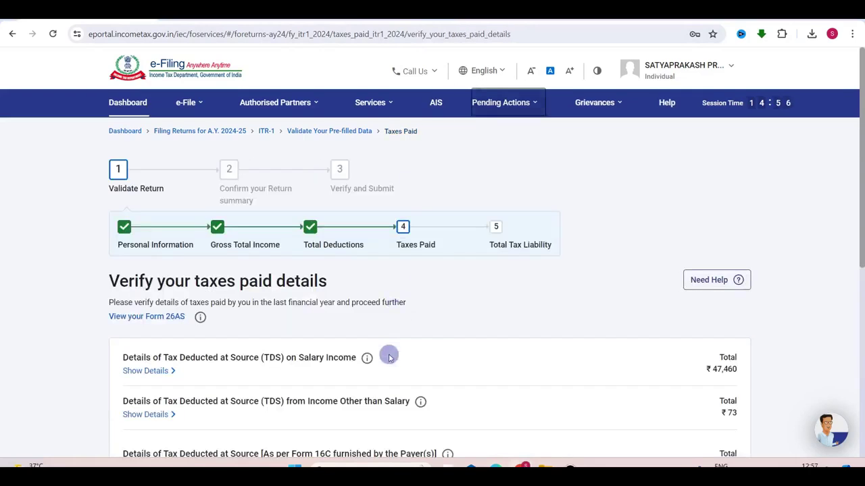
Step: Verify the added salary TDS entry's details and confirm the taxes paid, returning to the return summary
scroll(592, 351, "down", 1)
scroll(591, 351, "down", 1)
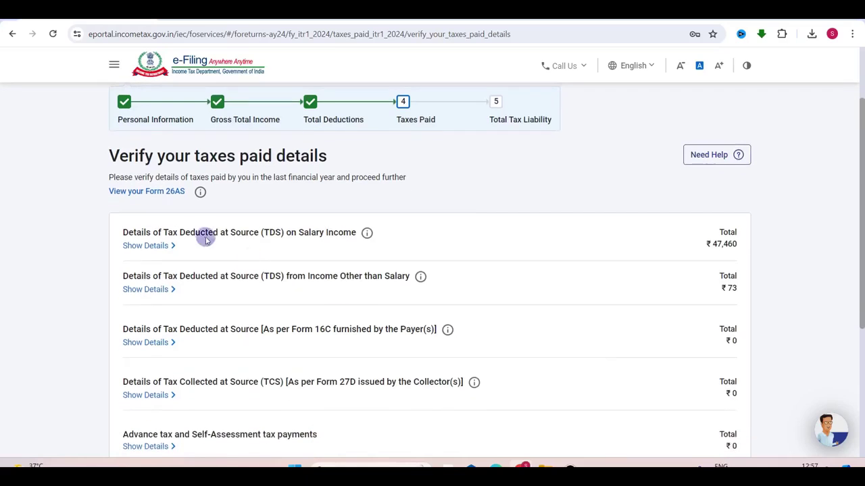
left_click(152, 248)
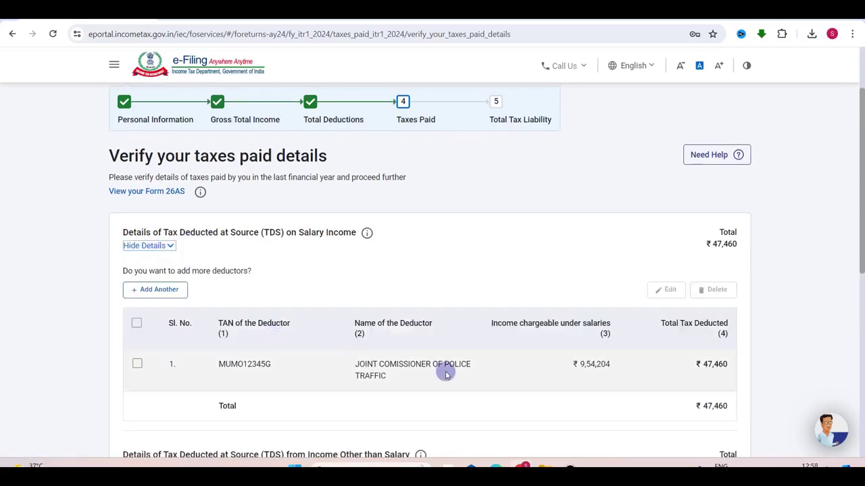
scroll(445, 374, "down", 5)
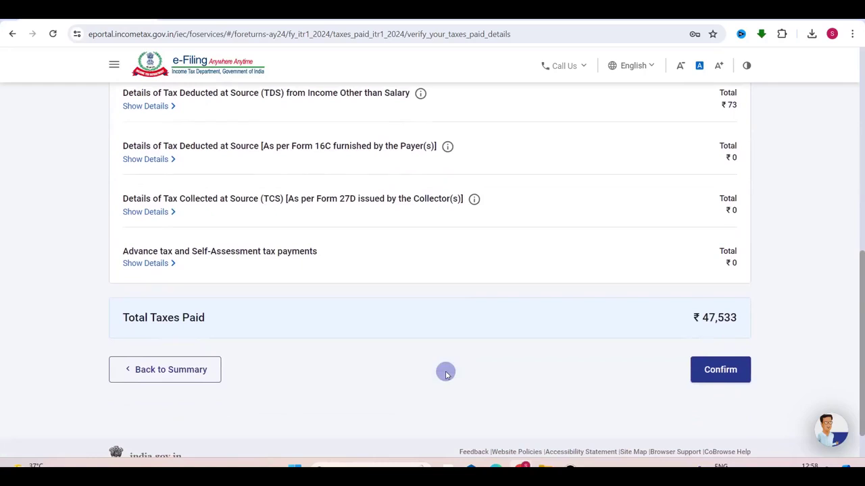
left_click(719, 376)
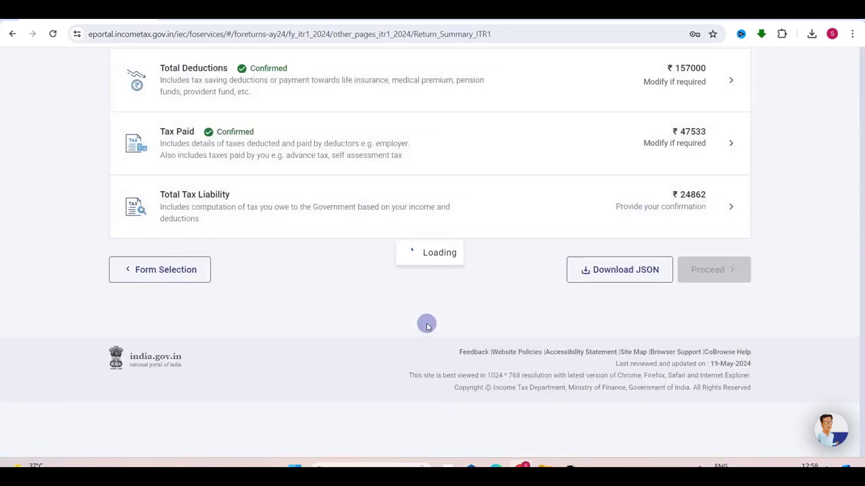
scroll(425, 323, "down", 5)
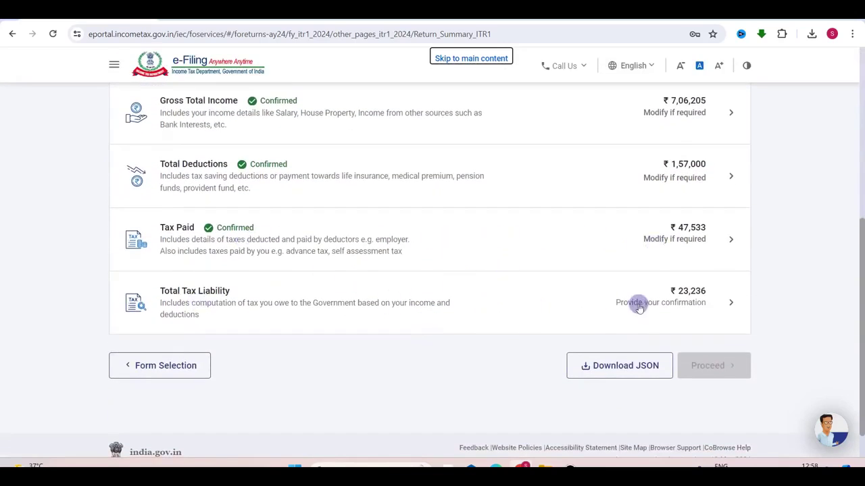
Step: Open the Total Tax Liability section, check the computation of income, tax, interest and fees, and confirm it
left_click(660, 309)
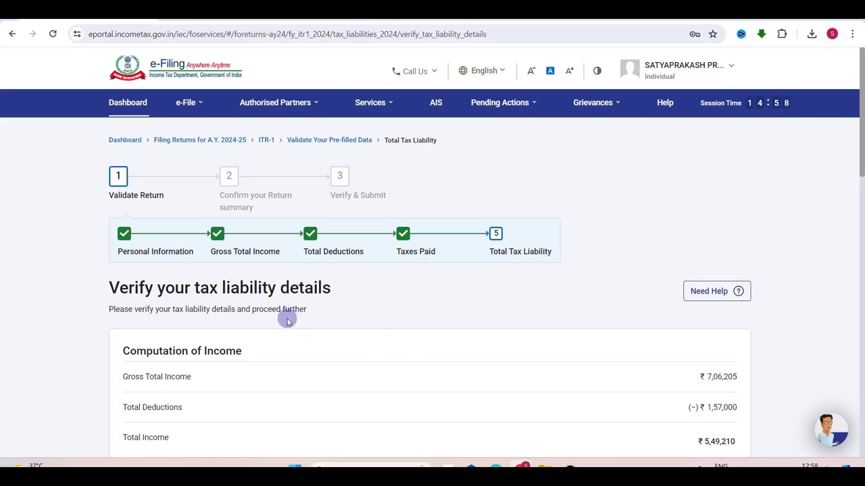
scroll(403, 349, "down", 3)
scroll(699, 290, "down", 2)
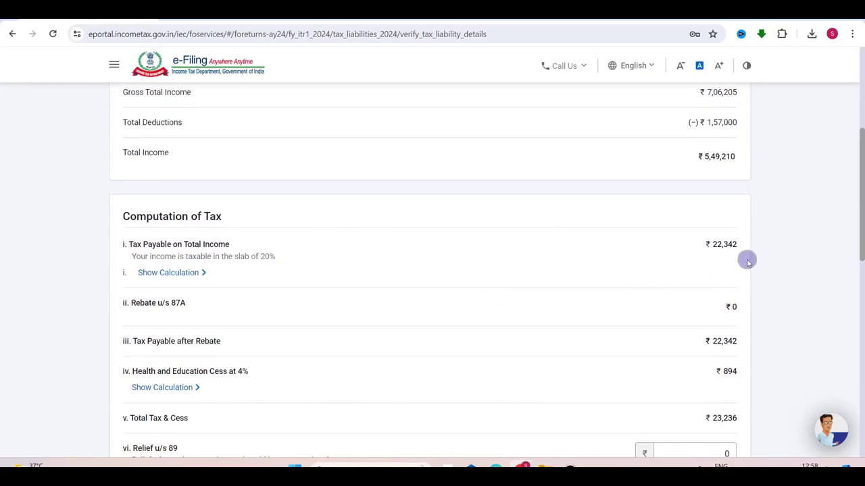
scroll(703, 262, "down", 3)
scroll(702, 315, "down", 3)
scroll(702, 315, "down", 3)
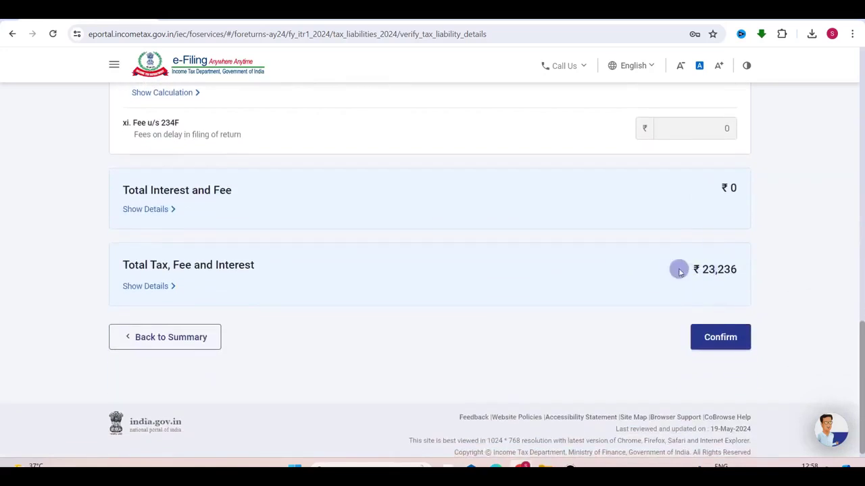
left_click(714, 344)
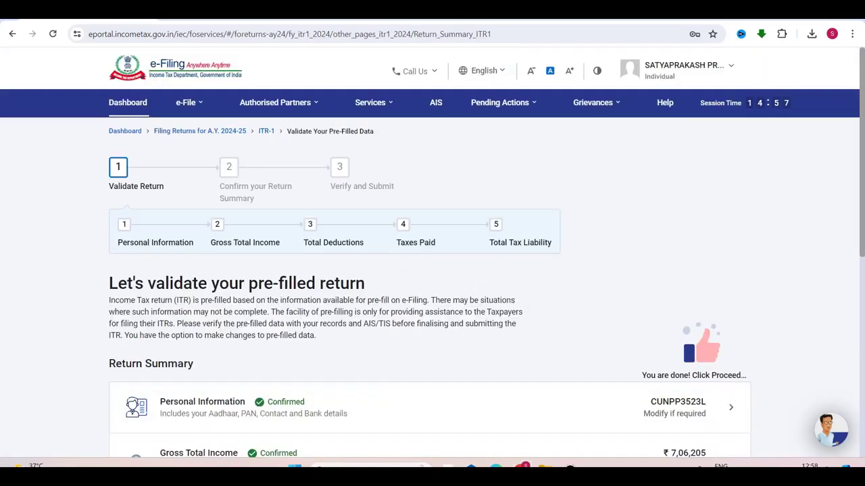
Step: Proceed from the confirmed return summary, check the tax payable and refund calculation, and download the tax summary as a PDF
scroll(491, 268, "down", 5)
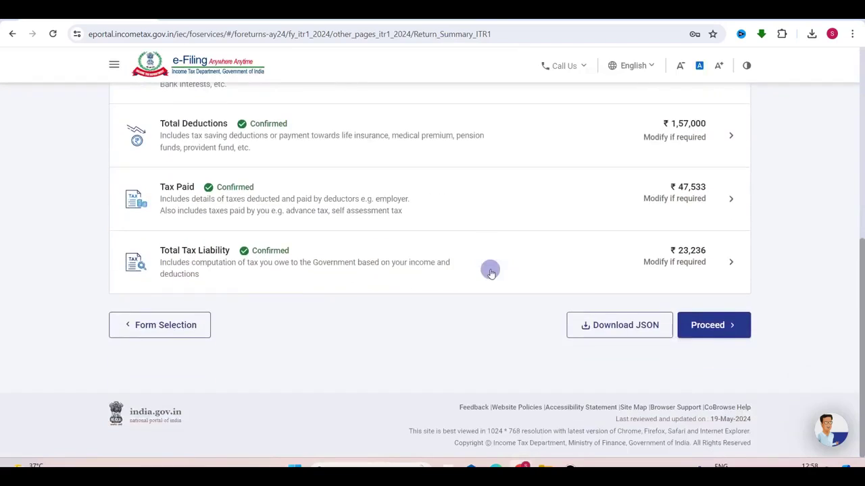
left_click(723, 329)
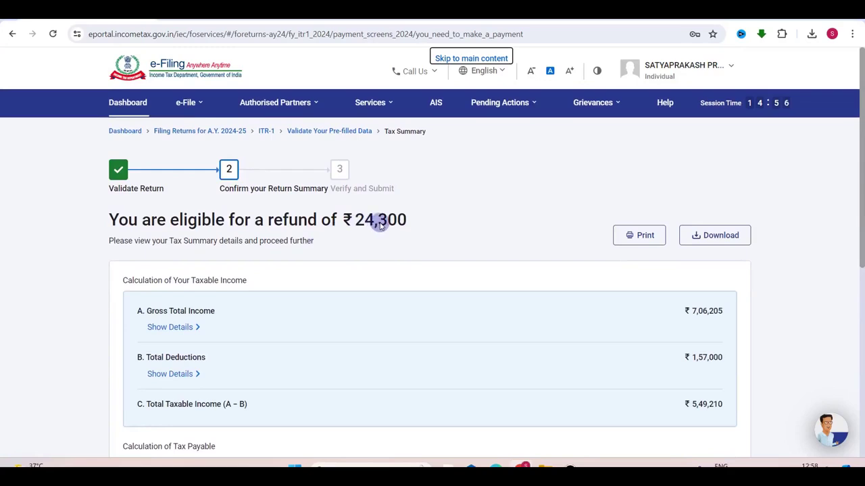
scroll(393, 340, "down", 3)
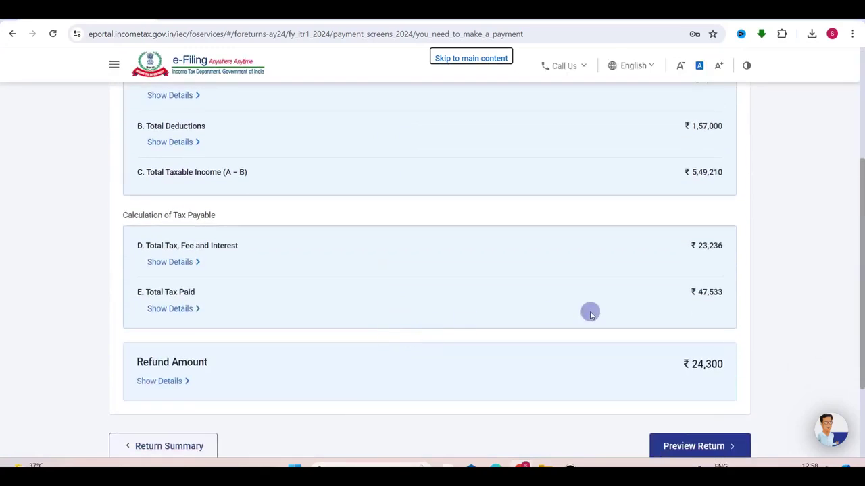
scroll(591, 312, "up", 1)
scroll(591, 312, "down", 2)
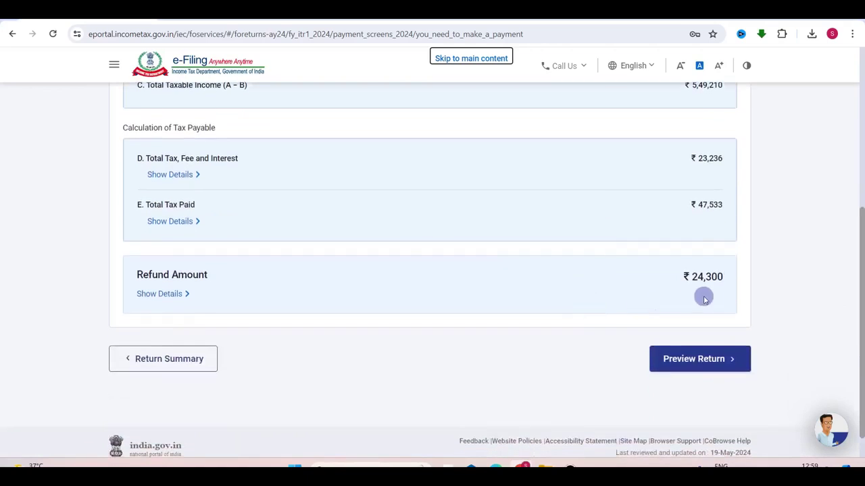
scroll(717, 300, "up", 4)
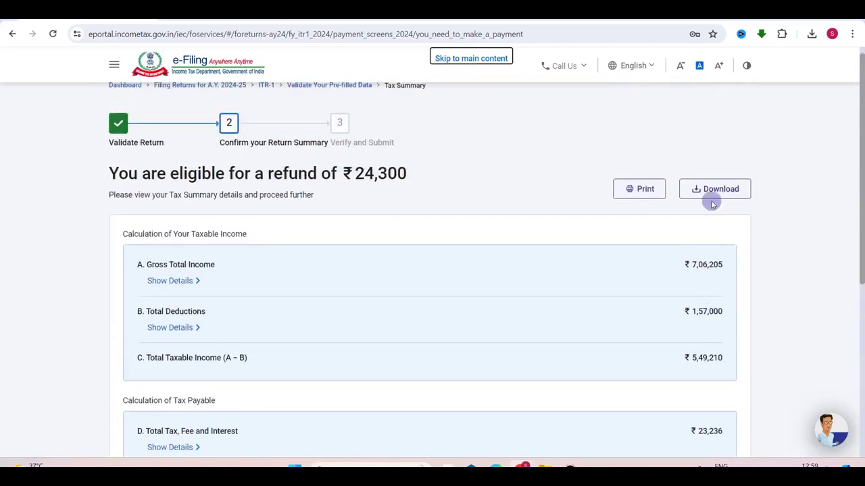
left_click(696, 191)
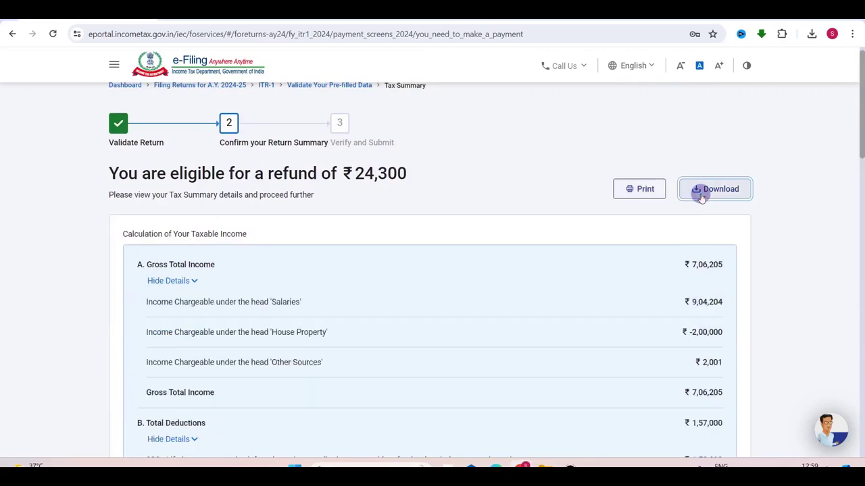
Step: Review the expanded income, deduction, tax paid and refund details in the tax summary and continue to the return preview stage
scroll(548, 257, "down", 2)
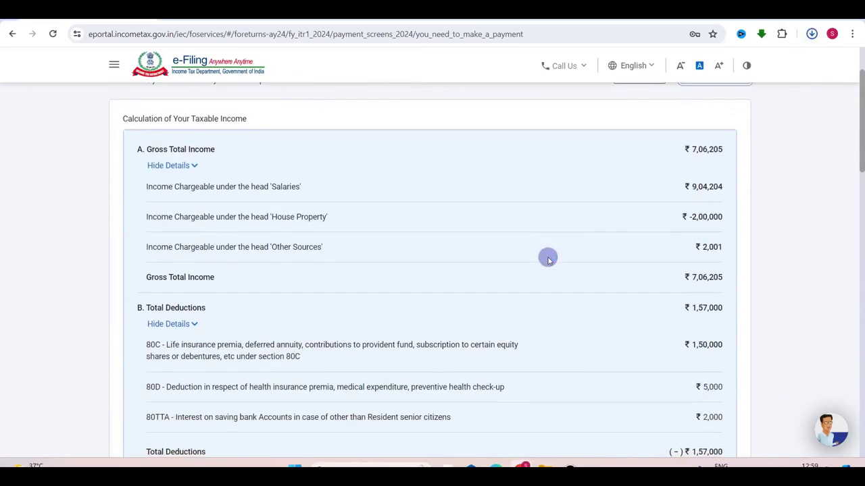
scroll(577, 216, "down", 2)
scroll(577, 216, "up", 3)
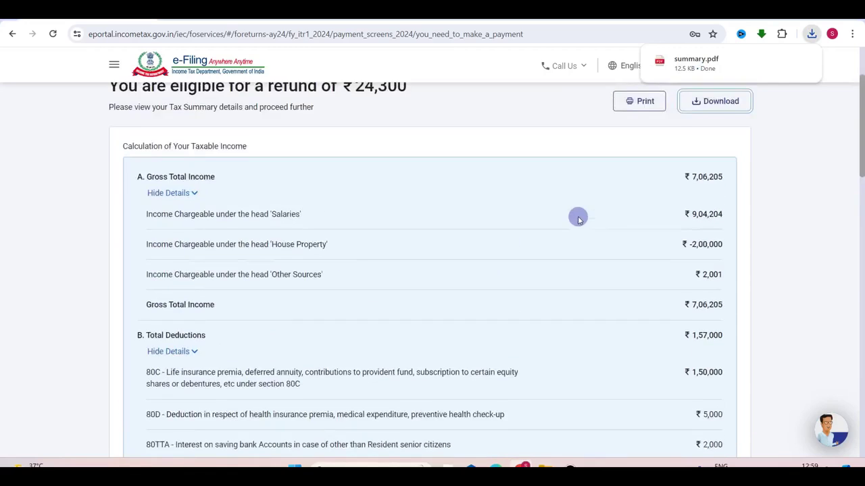
scroll(514, 269, "down", 10)
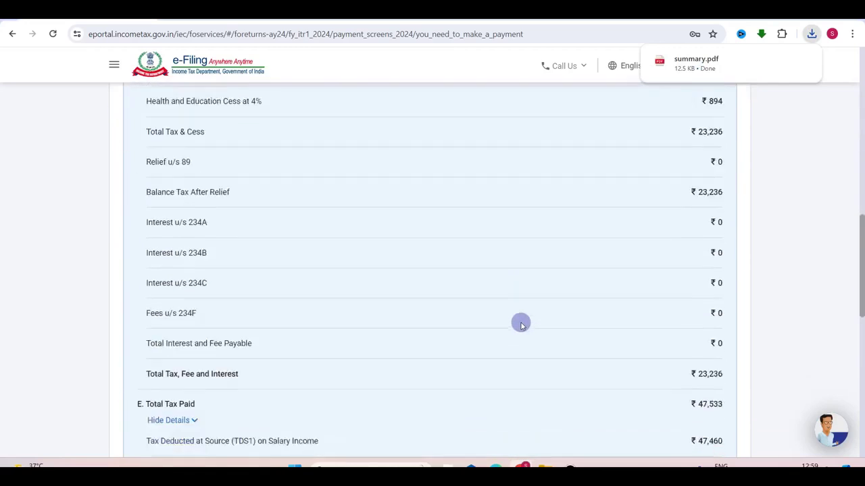
scroll(521, 325, "down", 5)
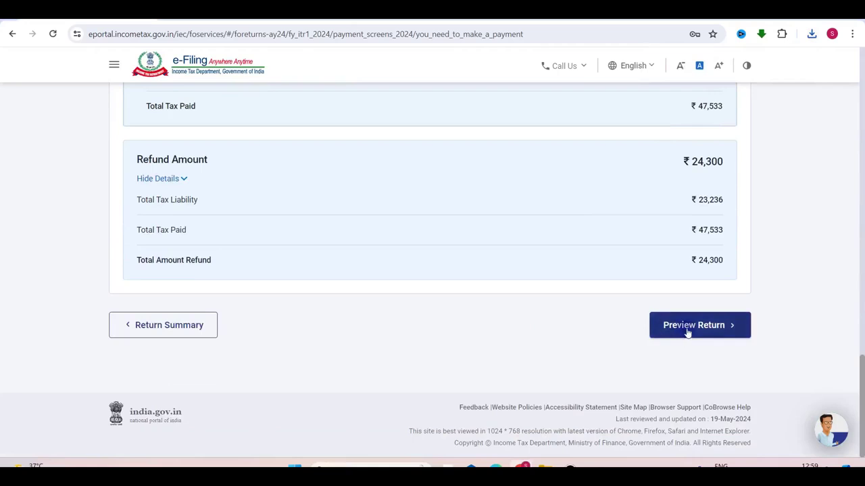
left_click(687, 327)
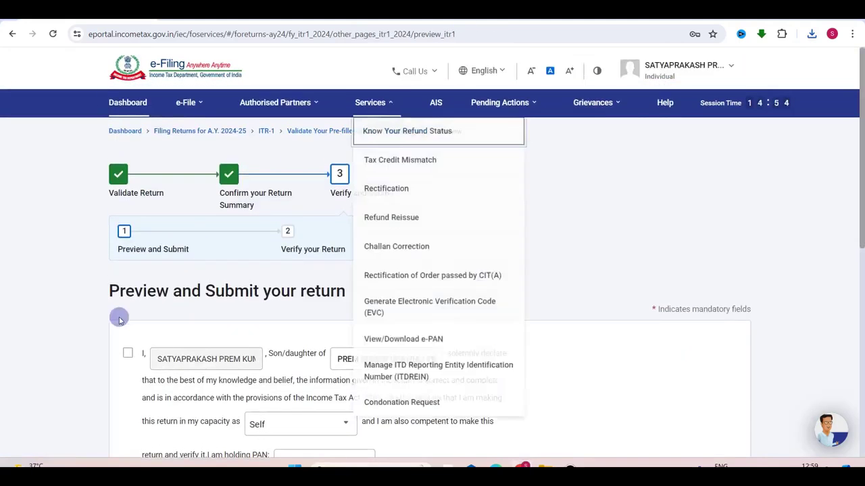
Step: Accept the self-capacity declaration, leave the Tax Return Preparer details blank, and proceed to the preview
left_click(131, 353)
scroll(376, 356, "down", 6)
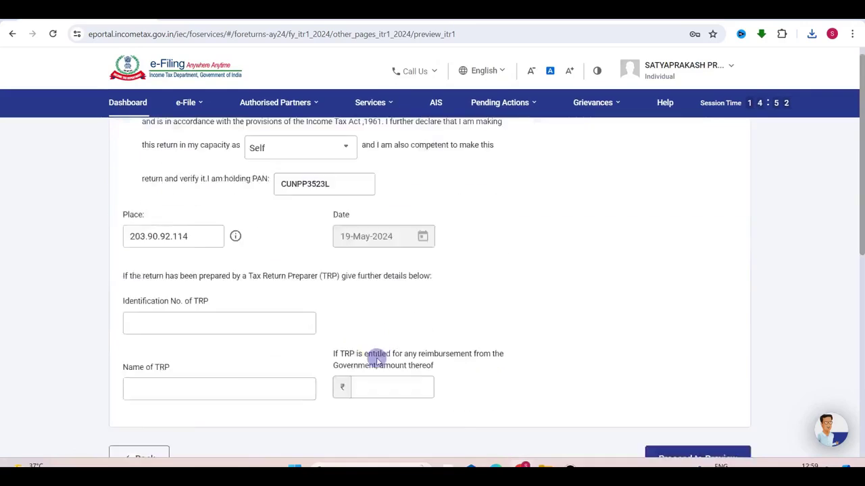
left_click(682, 311)
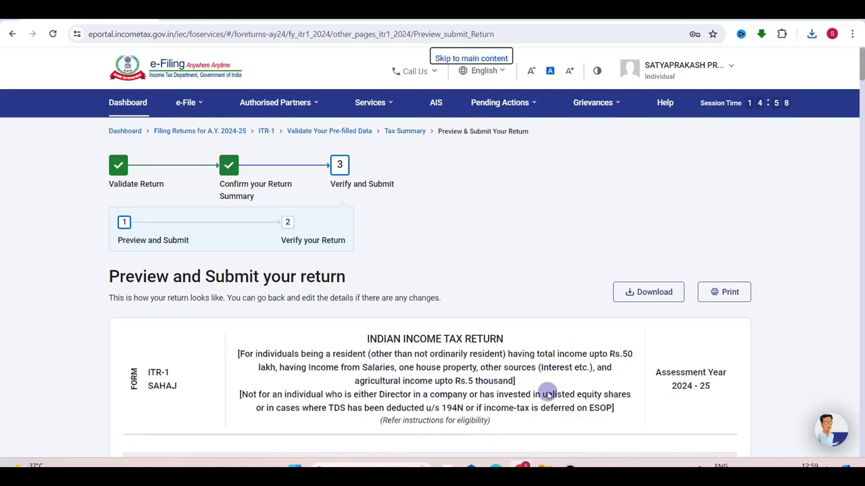
Step: Review the previewed ITR-1 form from the header through to the verification section and submit it for validation
scroll(547, 395, "down", 20)
scroll(547, 395, "down", 10)
scroll(547, 394, "down", 20)
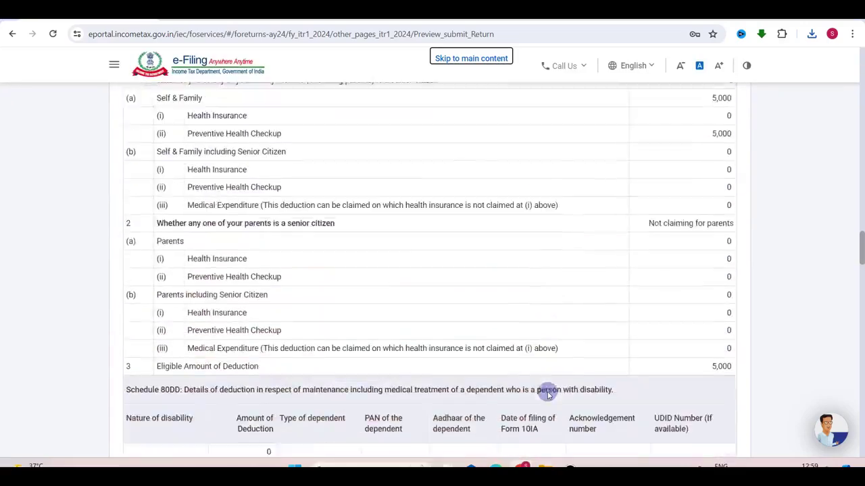
scroll(548, 394, "down", 20)
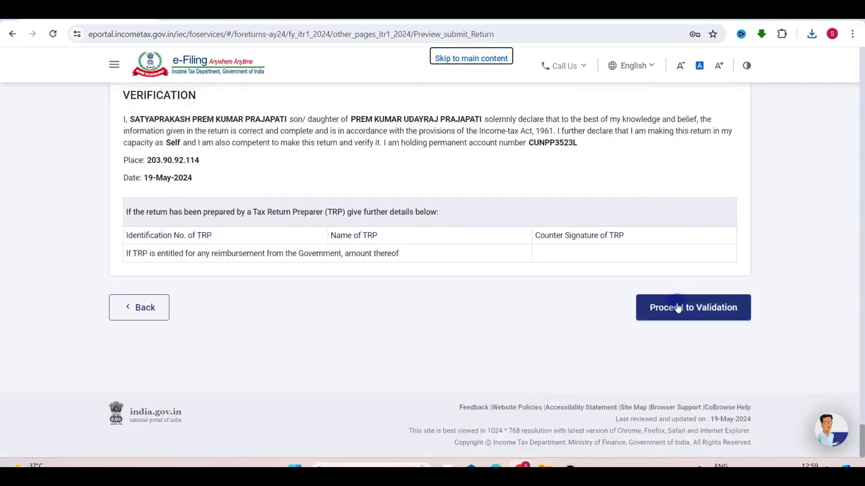
left_click(678, 308)
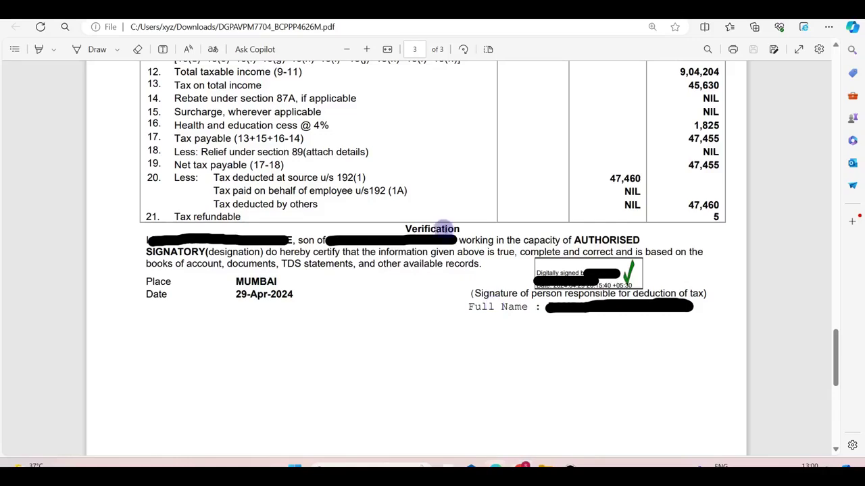
Step: Recheck the Form 16 PDF's Part B salary details and Part A tax deducted summary, and switch back to the e-Filing validation page
scroll(443, 229, "up", 5)
scroll(443, 229, "up", 15)
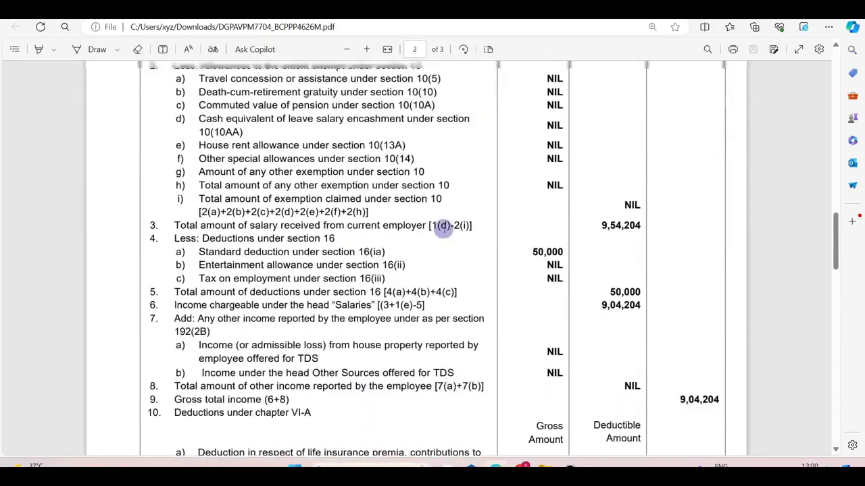
left_click_drag(384, 141, 435, 142)
left_click(475, 250)
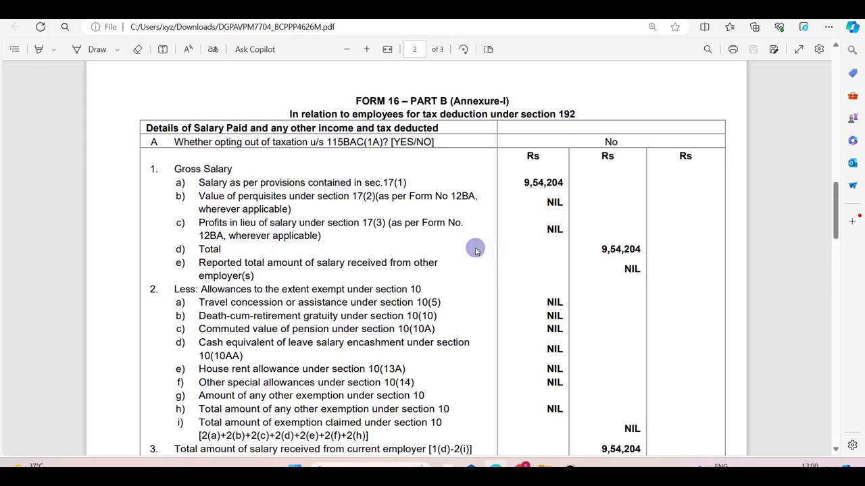
scroll(475, 250, "up", 3)
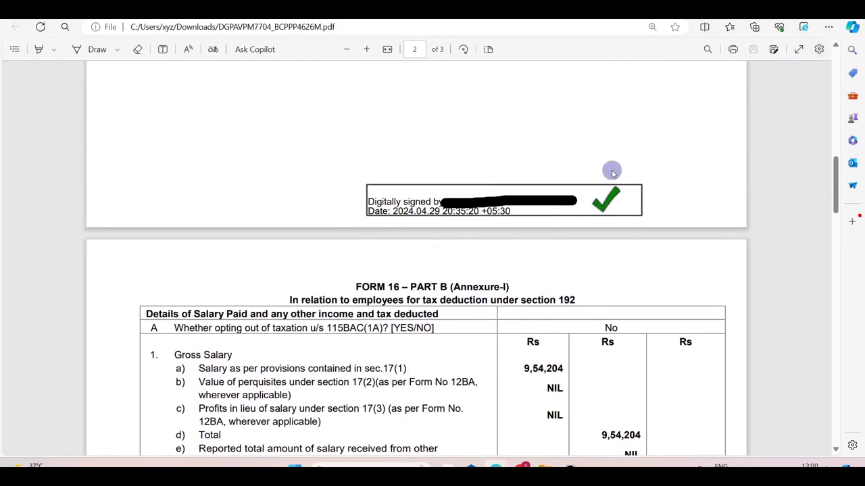
scroll(612, 173, "up", 15)
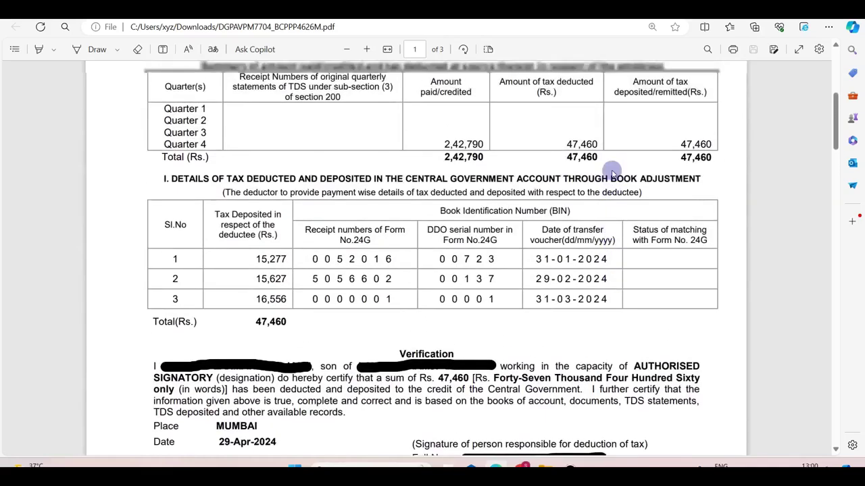
scroll(611, 173, "up", 1)
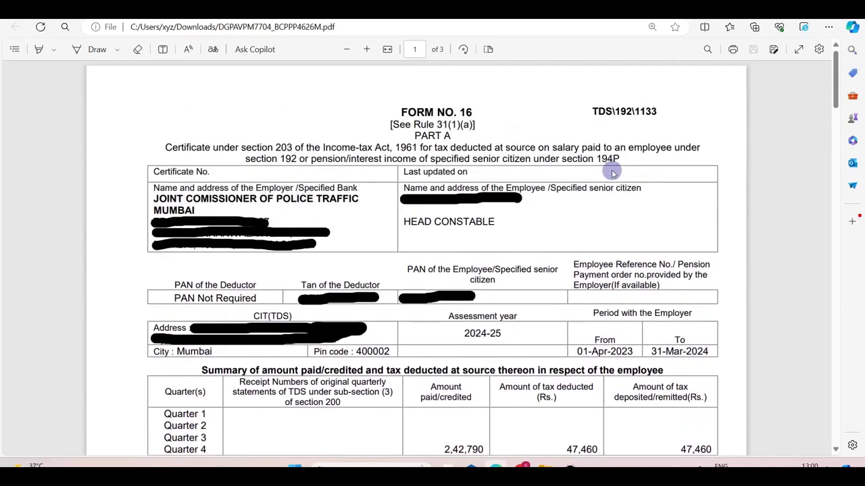
key("alt+Tab")
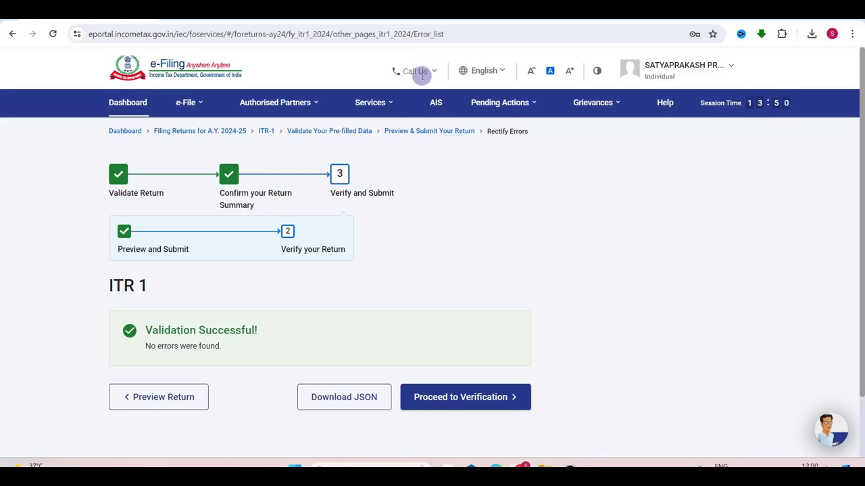
key("Tab")
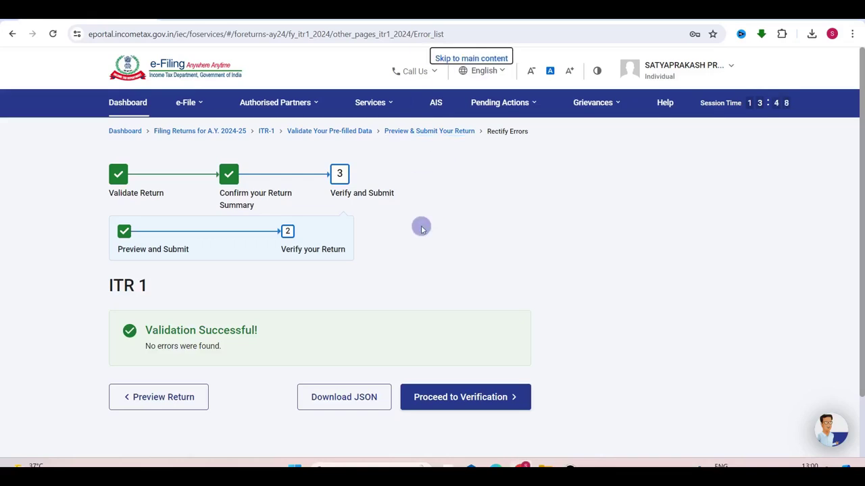